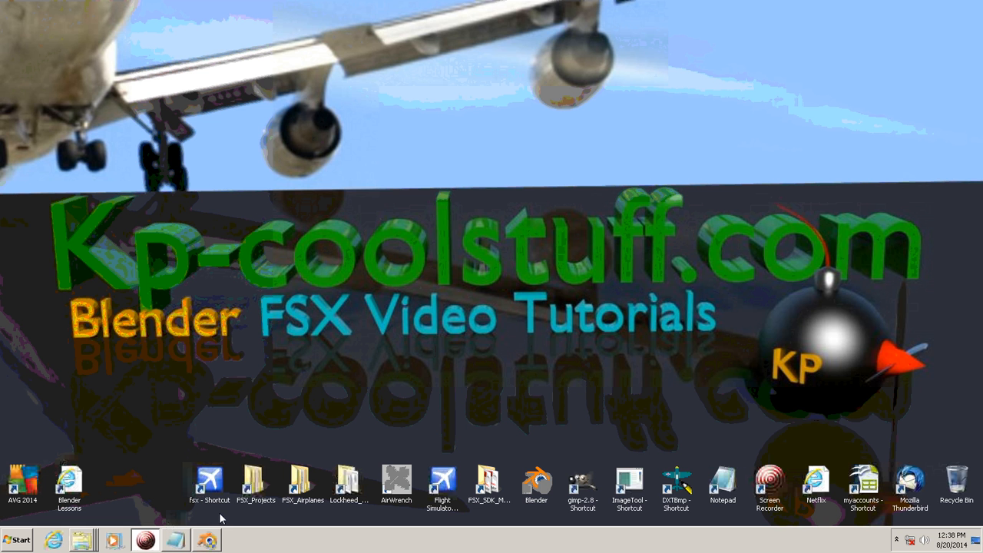
Switch to Blender and apply the scale to all objects of the test plane.
click(209, 541)
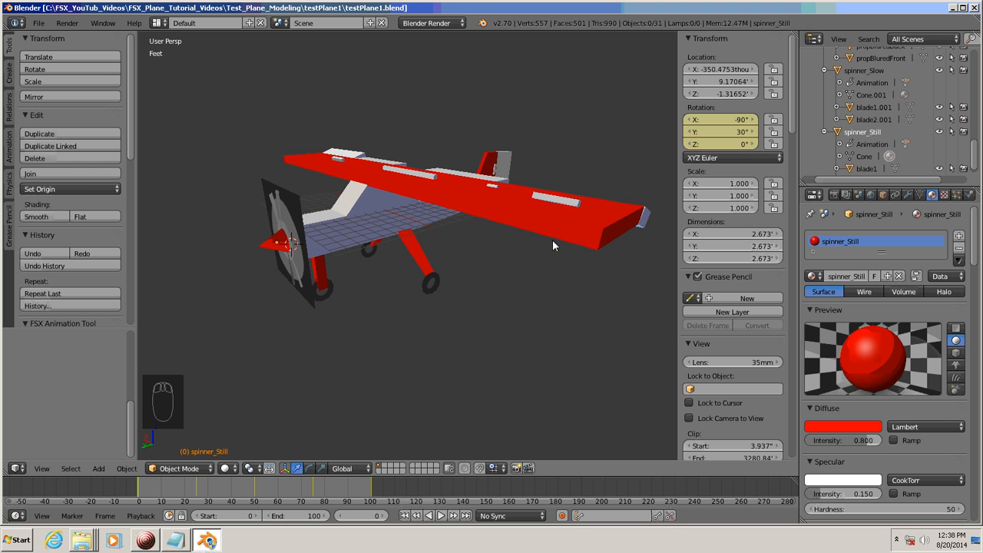
scroll(552, 289, down, 2)
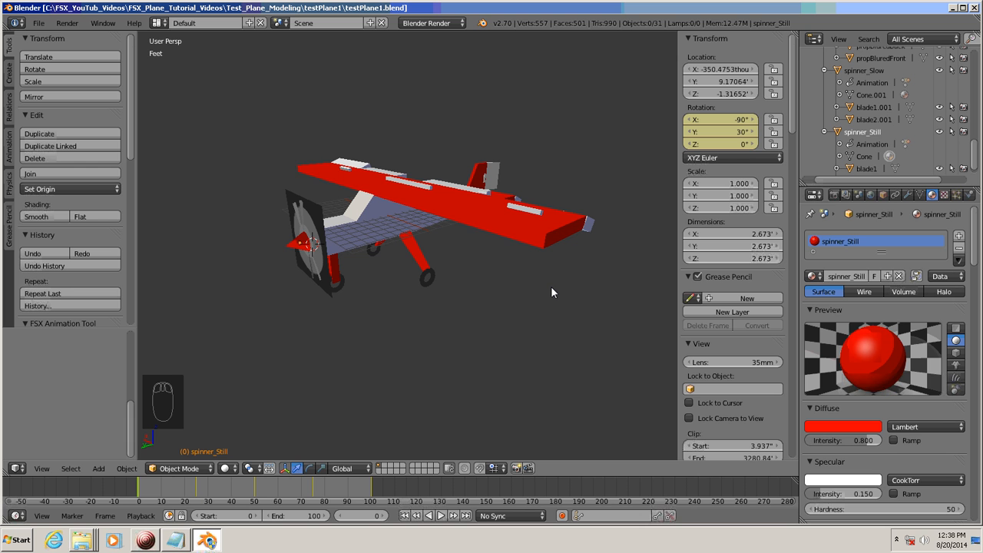
key(a)
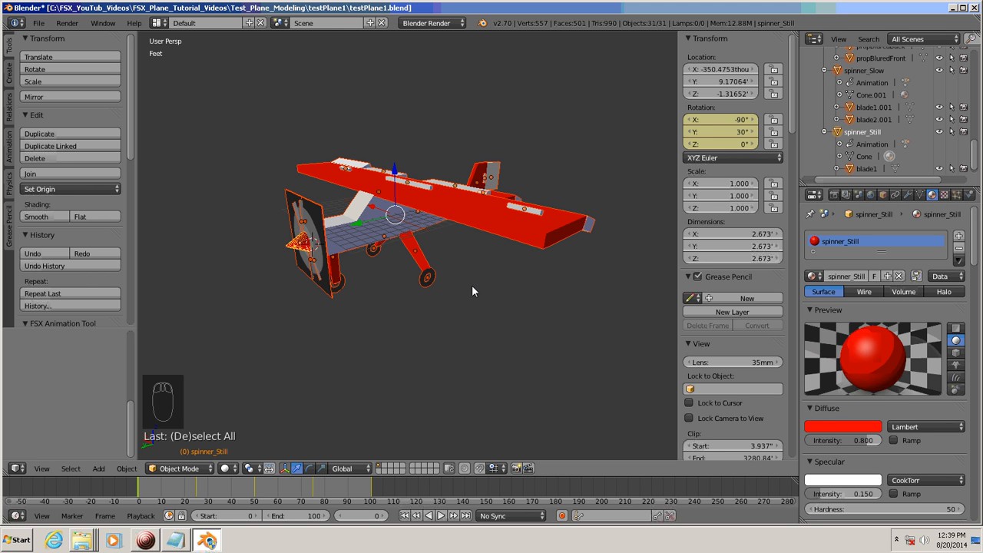
key(ctrl+a)
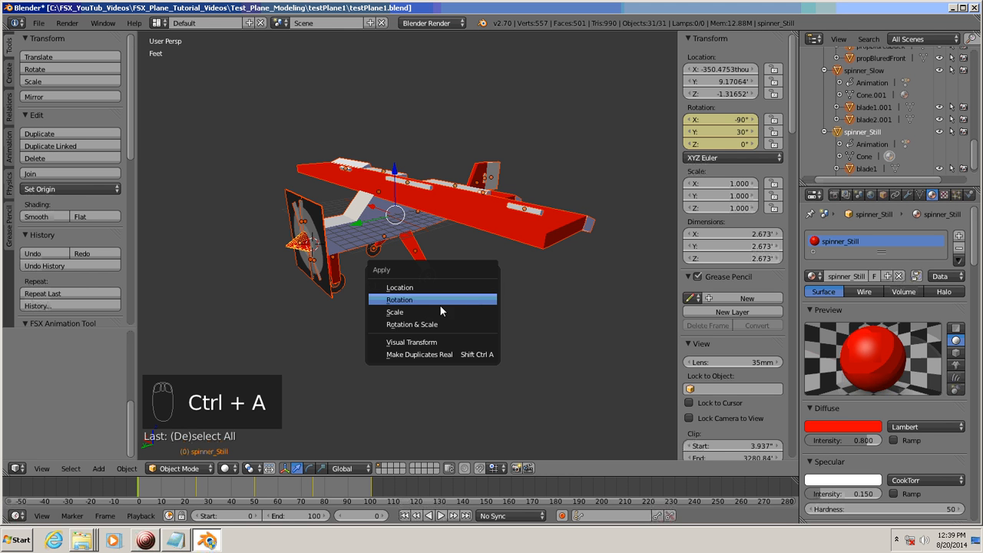
click(420, 311)
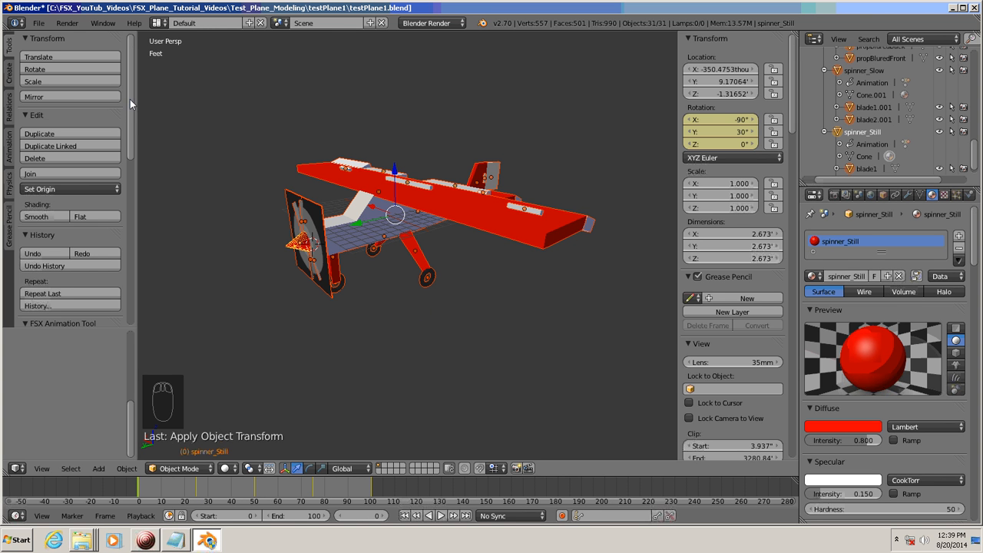
Initialize the FSX toolset and deselect all objects.
drag(130, 99, 130, 288)
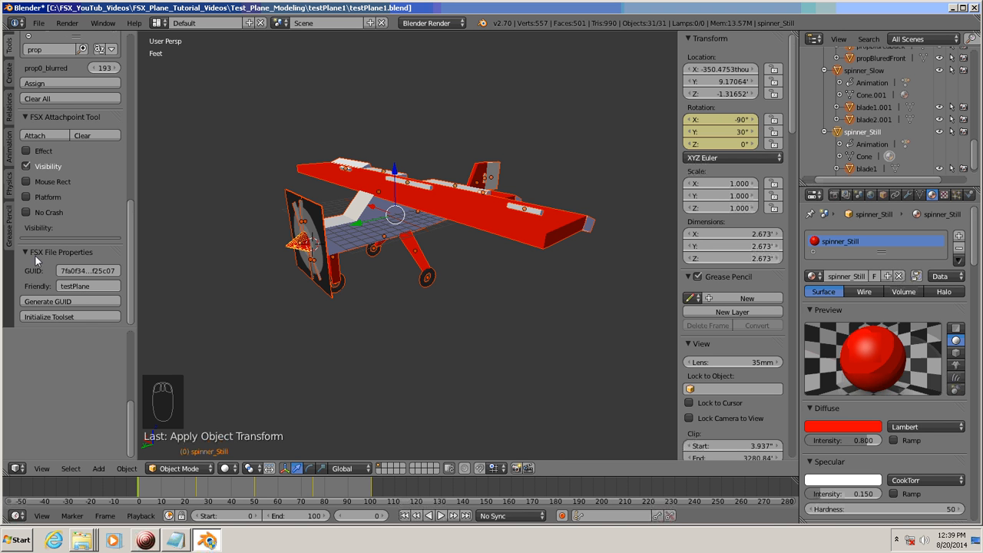
click(67, 318)
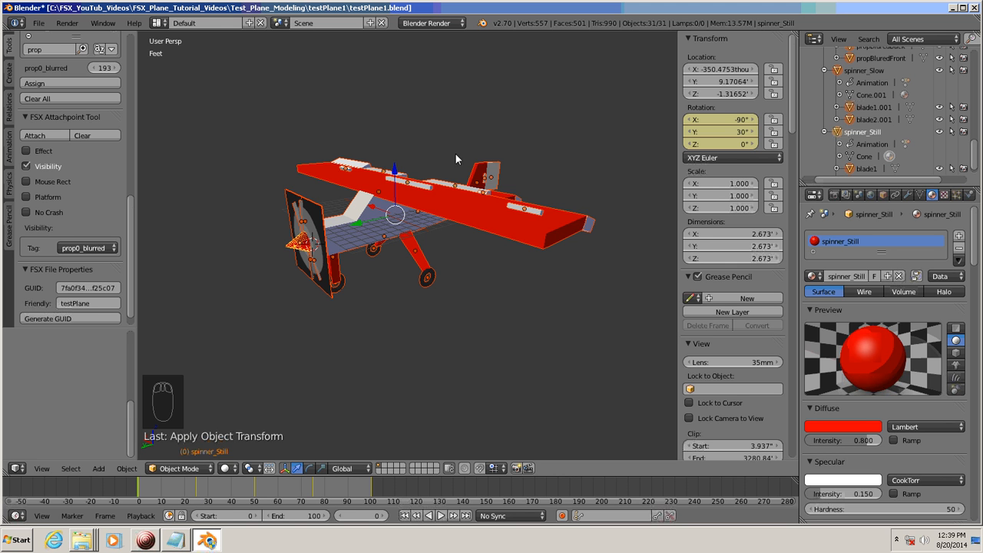
key(a)
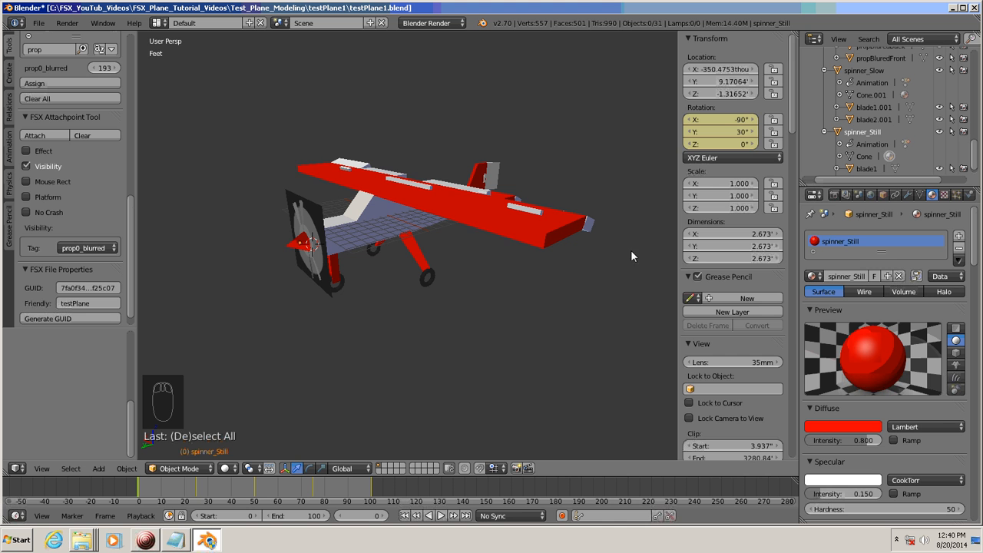
Turn off and collapse the viewport's background images, and hide the properties sidebar.
mouse_move(792, 93)
mouse_down()
mouse_move(793, 294)
mouse_move(797, 257)
mouse_up()
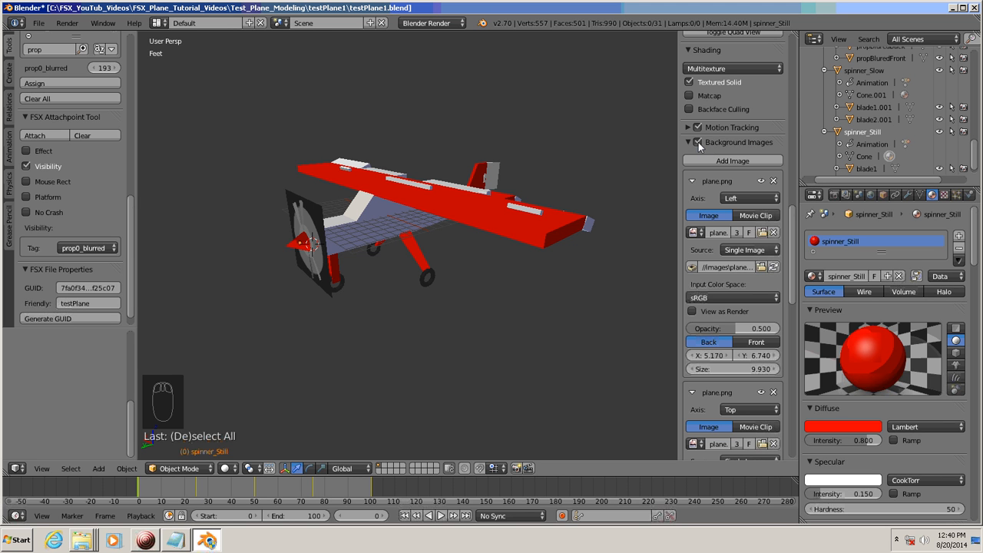
click(698, 143)
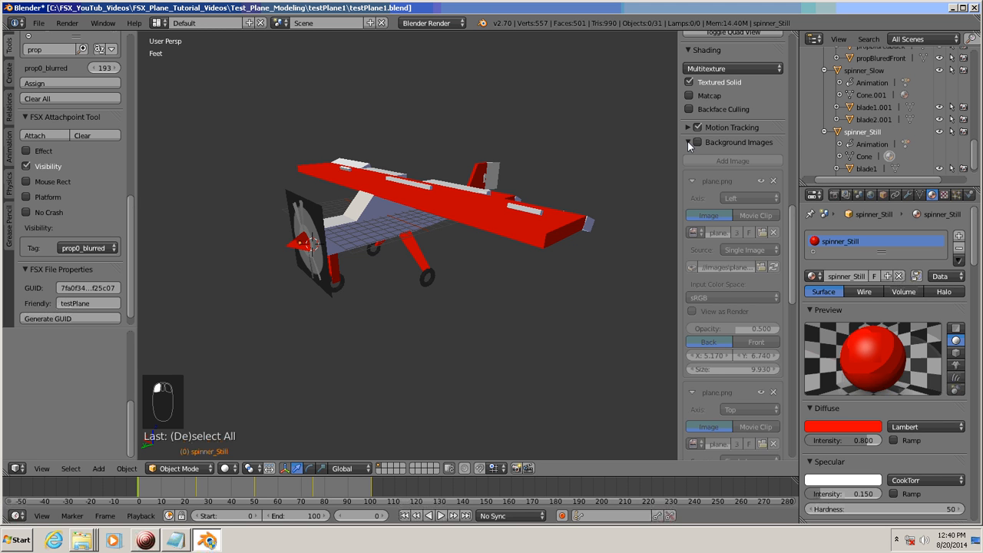
click(687, 142)
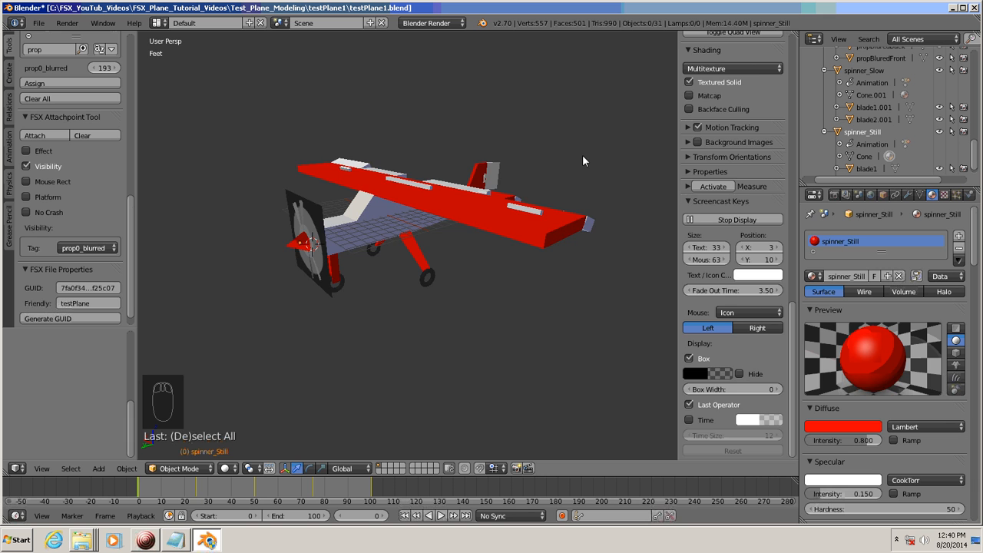
key(n)
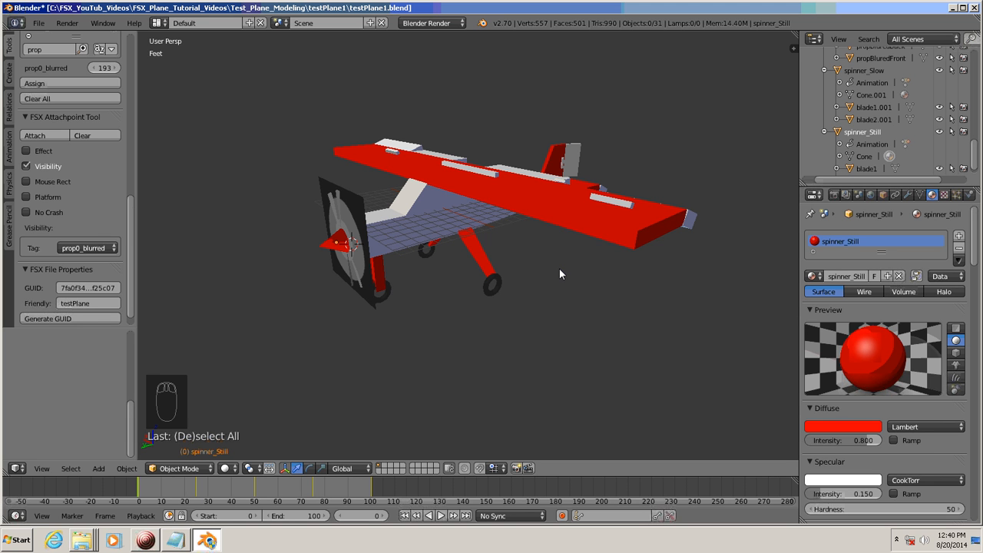
In left wireframe view, raise the wing with its flaps and ailerons about 4.2 inches along Z so it sits on the cabin roof.
key(ctrl+KP_3)
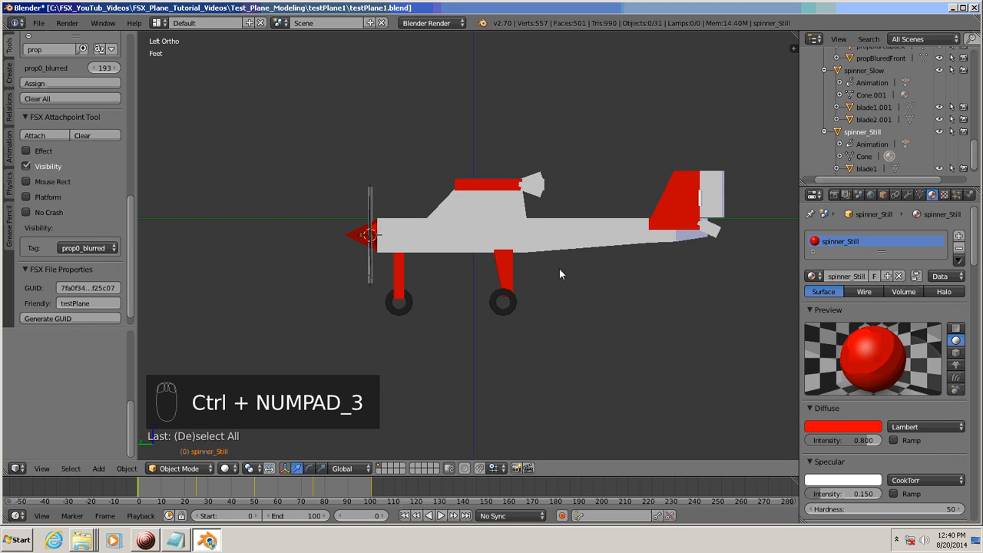
scroll(559, 238, up, 2)
shift+middle_drag(571, 248, 483, 265)
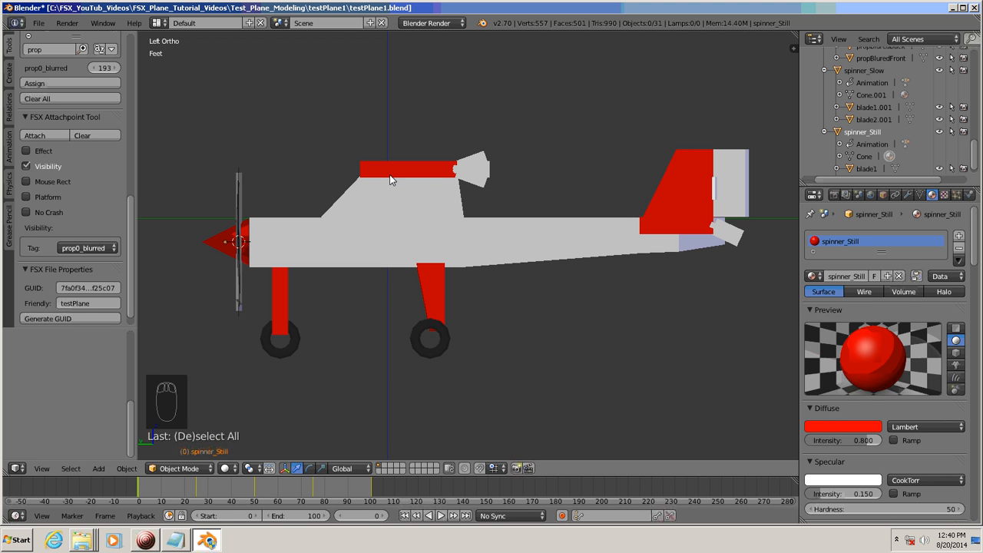
key(z)
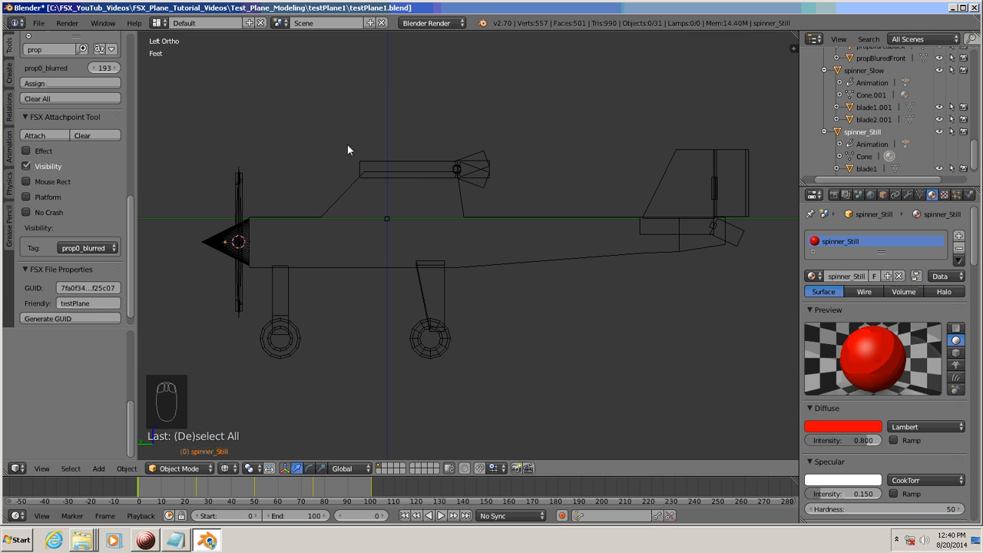
key(b)
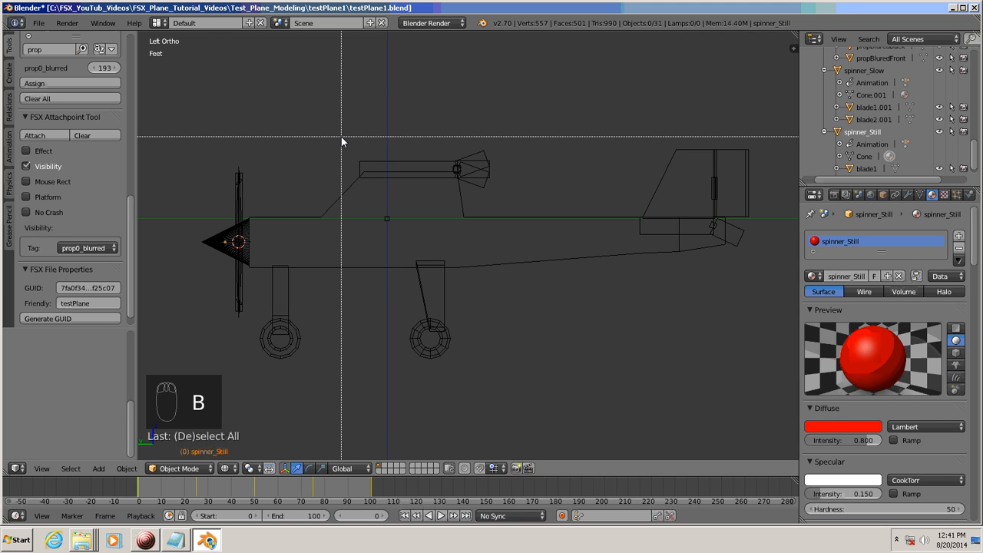
drag(343, 136, 510, 170)
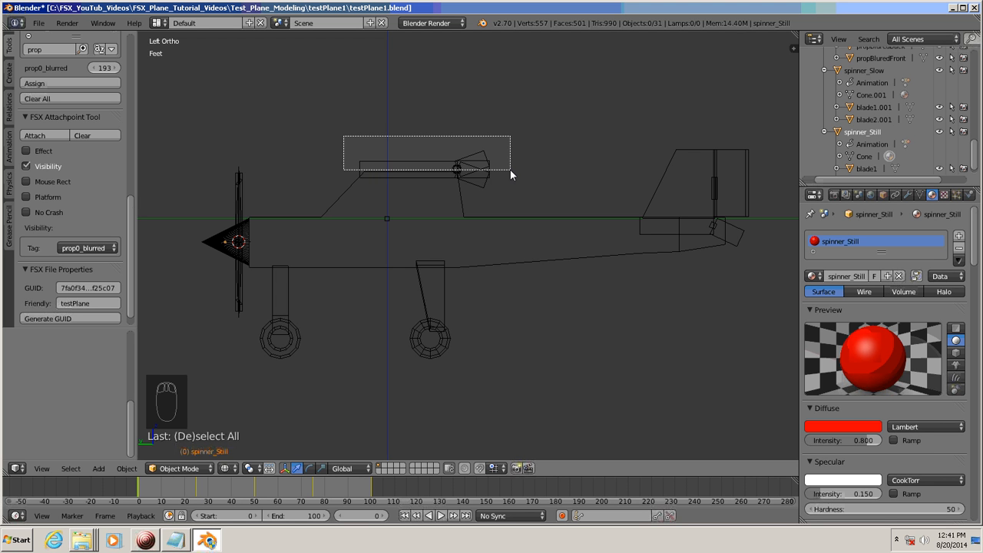
drag(510, 170, 510, 169)
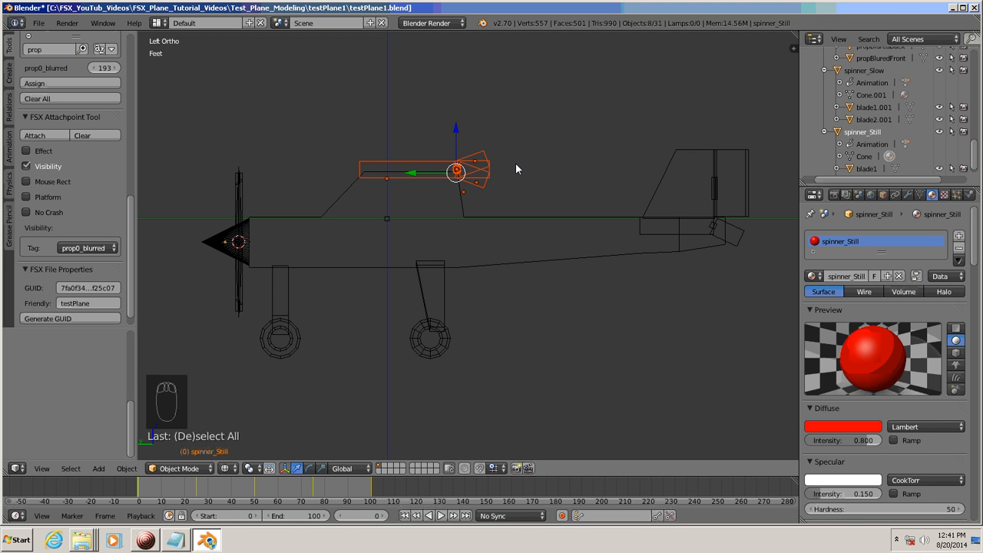
key(g)
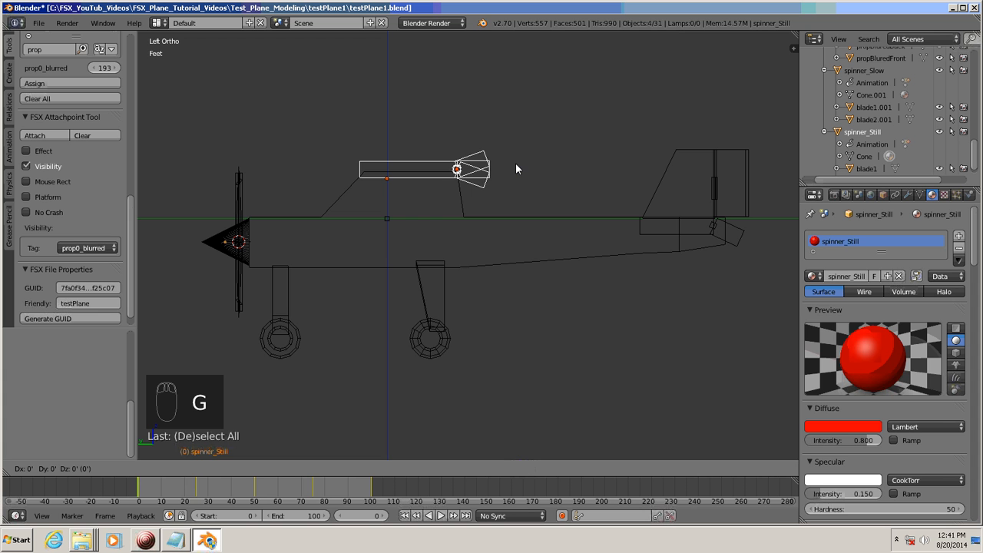
key(z)
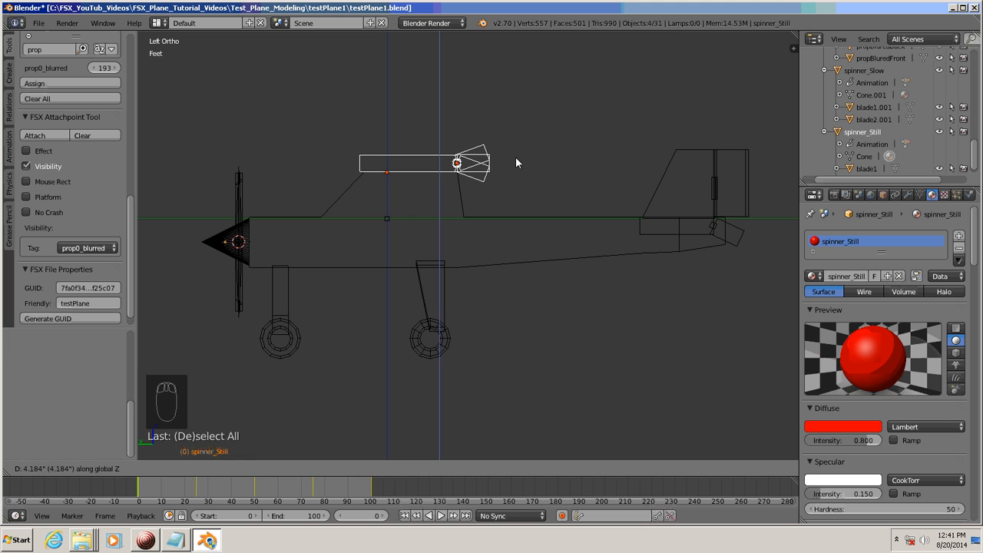
click(515, 157)
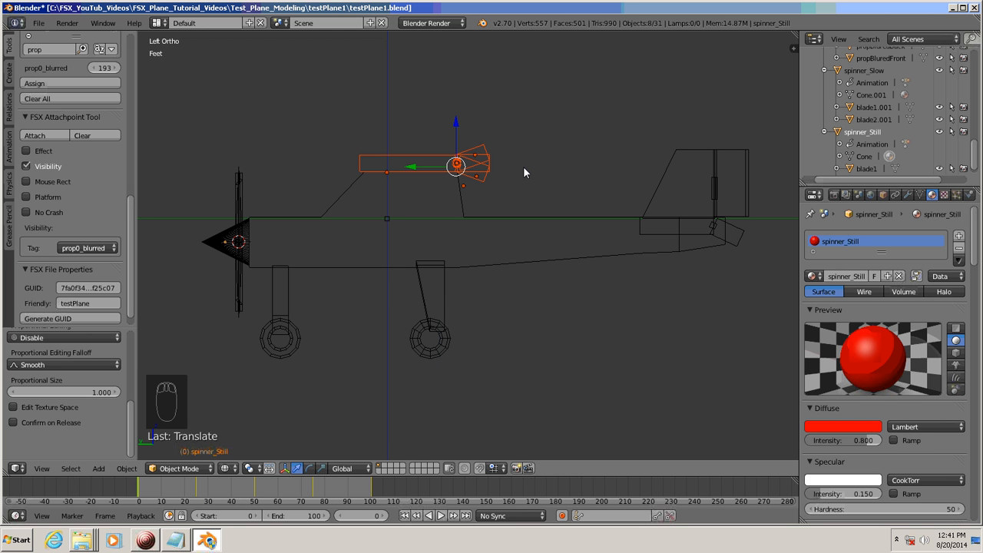
key(a)
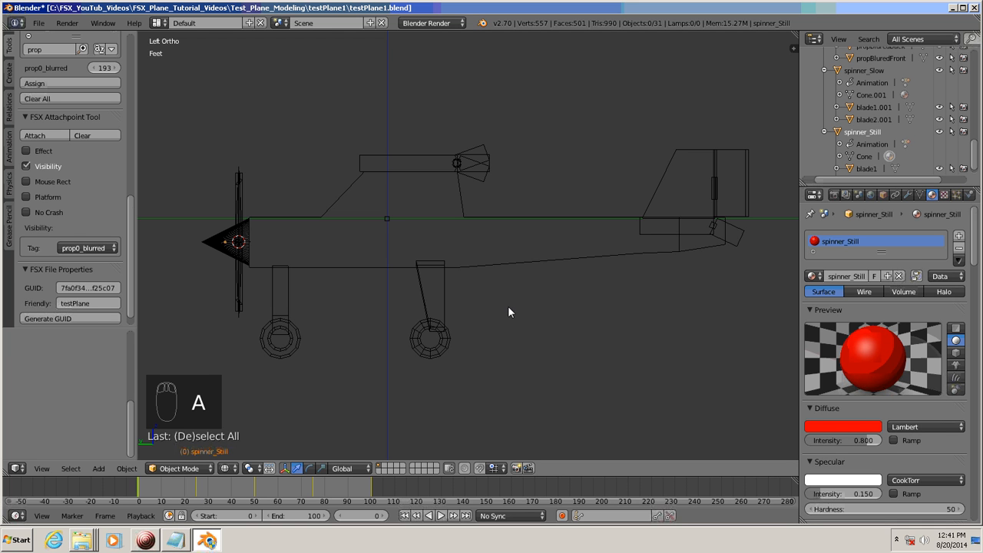
Isolate the body in local view and enter Edit Mode on its mesh.
click(535, 260)
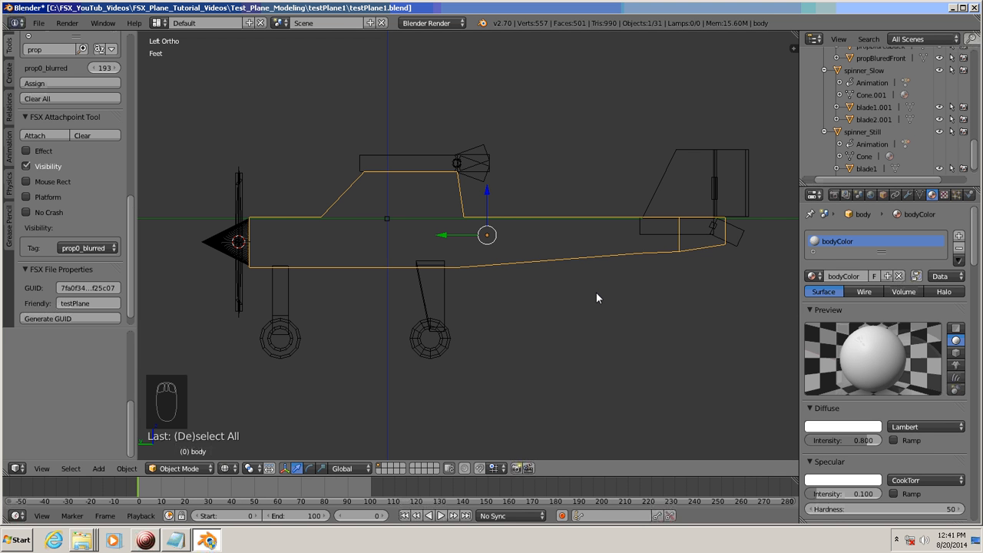
key(KP_Divide)
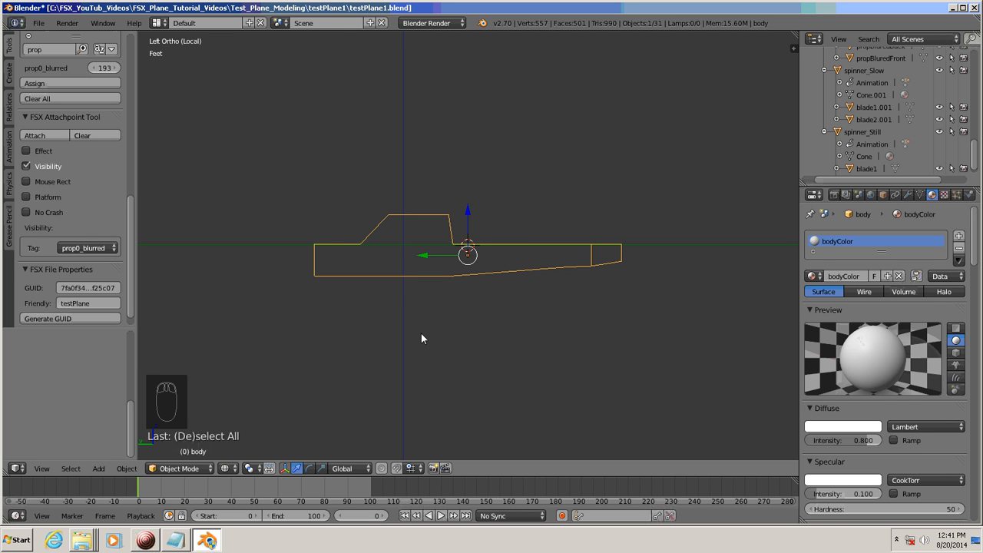
scroll(443, 340, up, 3)
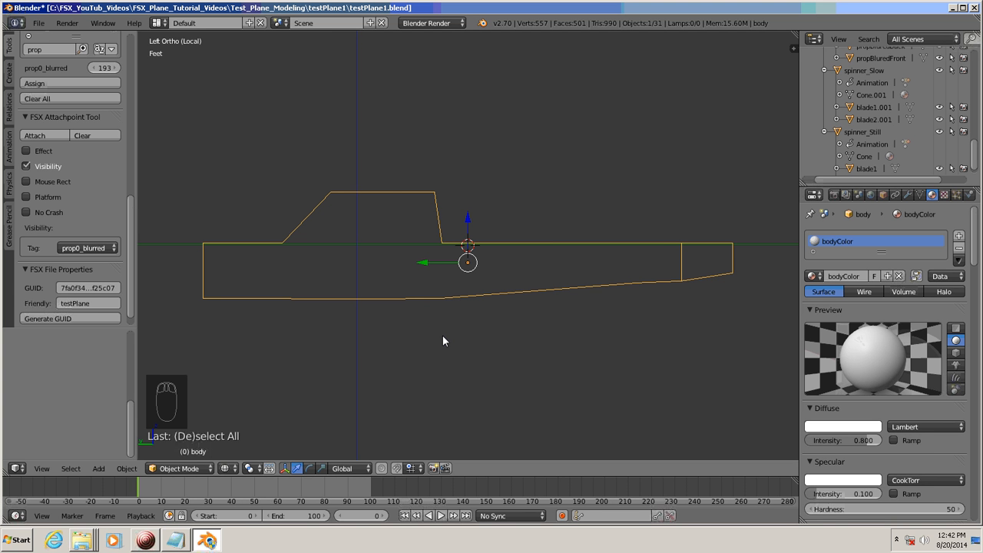
key(Tab)
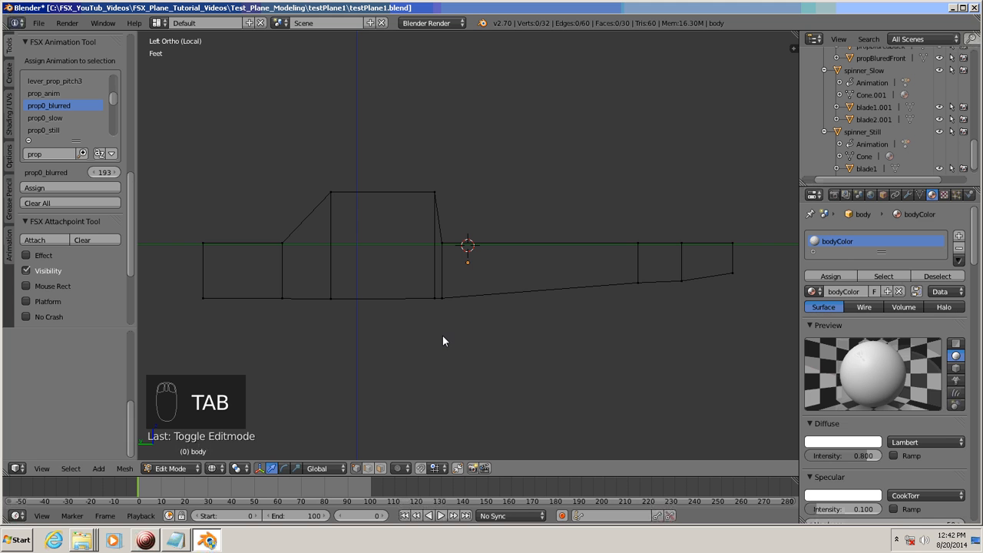
Add one centred lengthwise loop cut around the body, splitting it into two symmetrical halves, and clear the selection.
shift+middle_drag(430, 349, 520, 331)
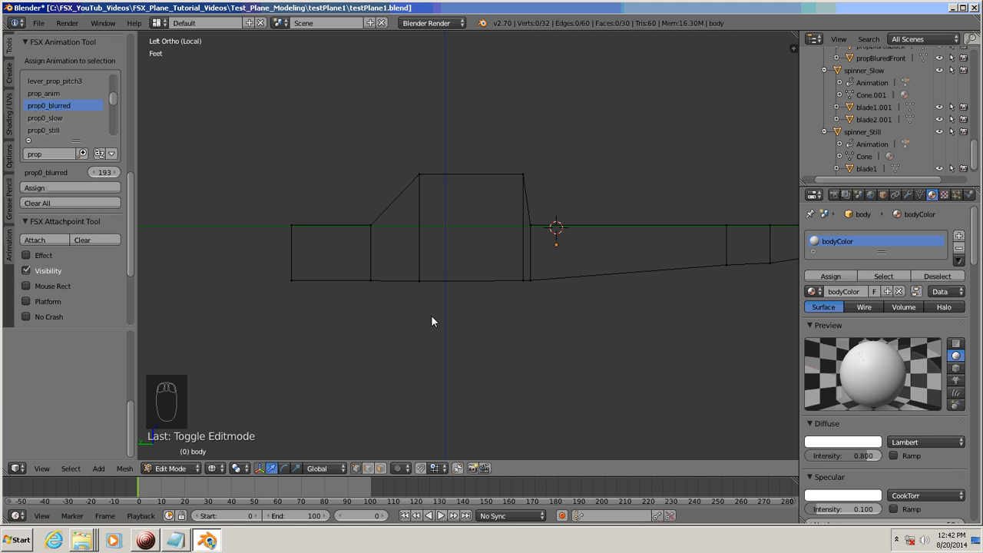
middle_drag(432, 316, 543, 355)
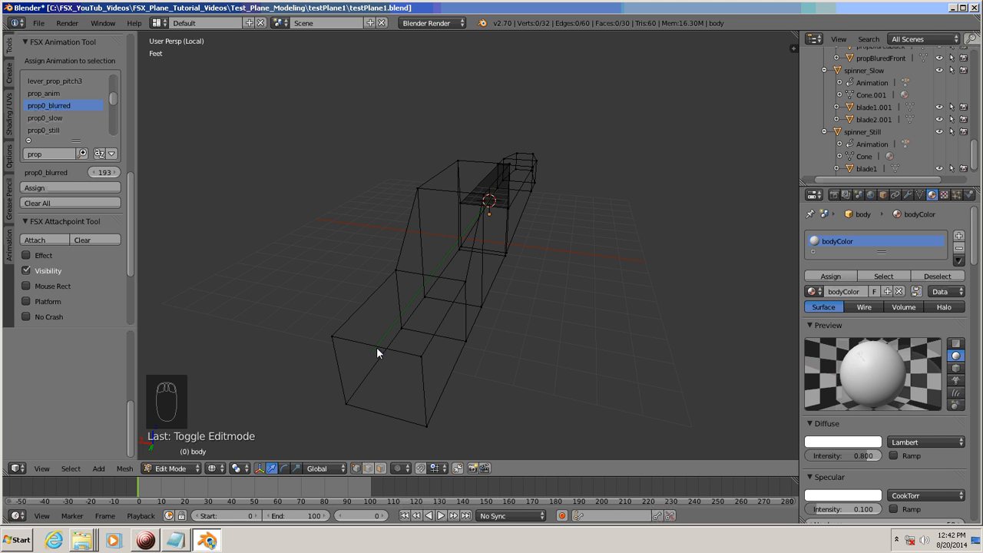
key(ctrl+r)
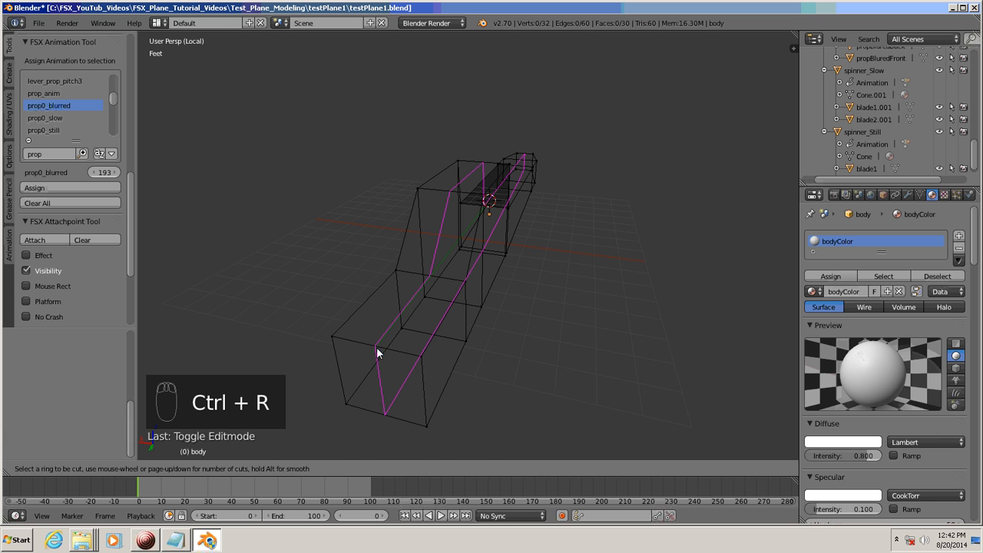
click(376, 347)
right_click(377, 348)
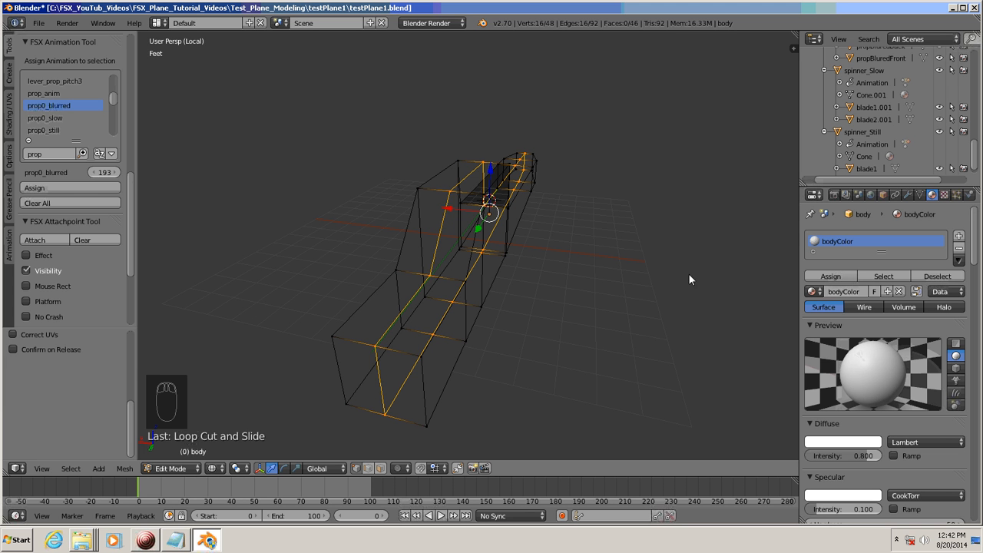
key(a)
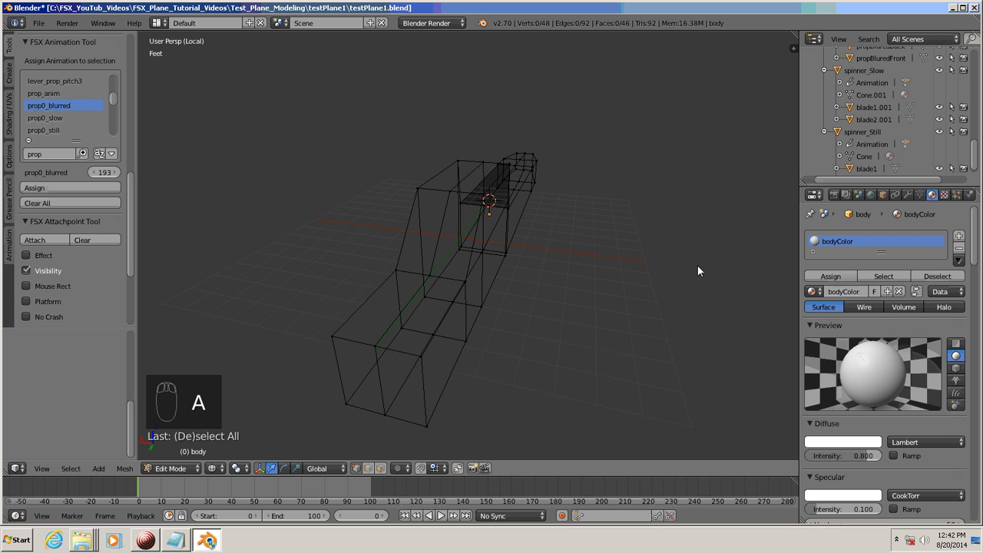
In top view, box-select the vertices of the body's +X half, leaving out the centre line, and delete them.
key(KP_7)
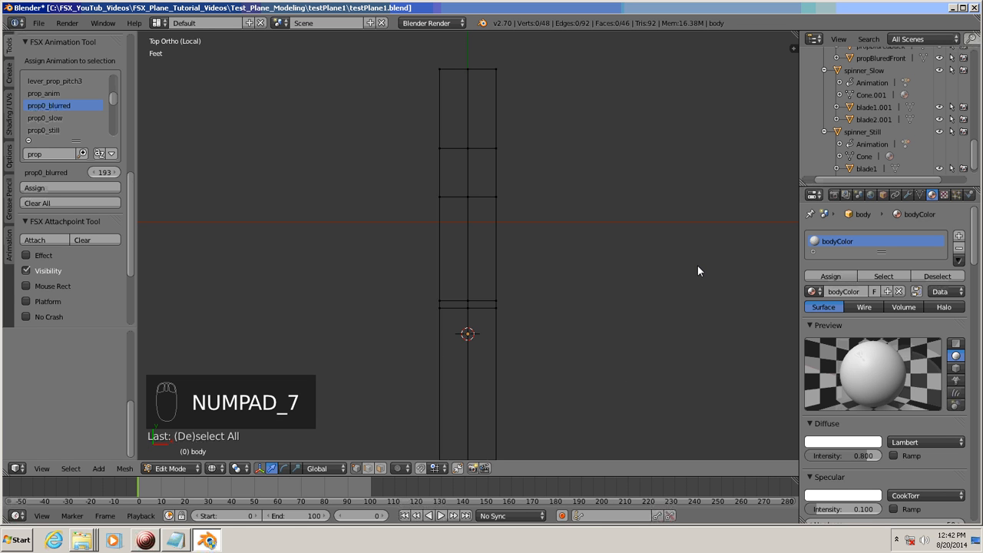
scroll(697, 266, down, 3)
scroll(697, 266, up, 1)
shift+middle_drag(653, 323, 628, 278)
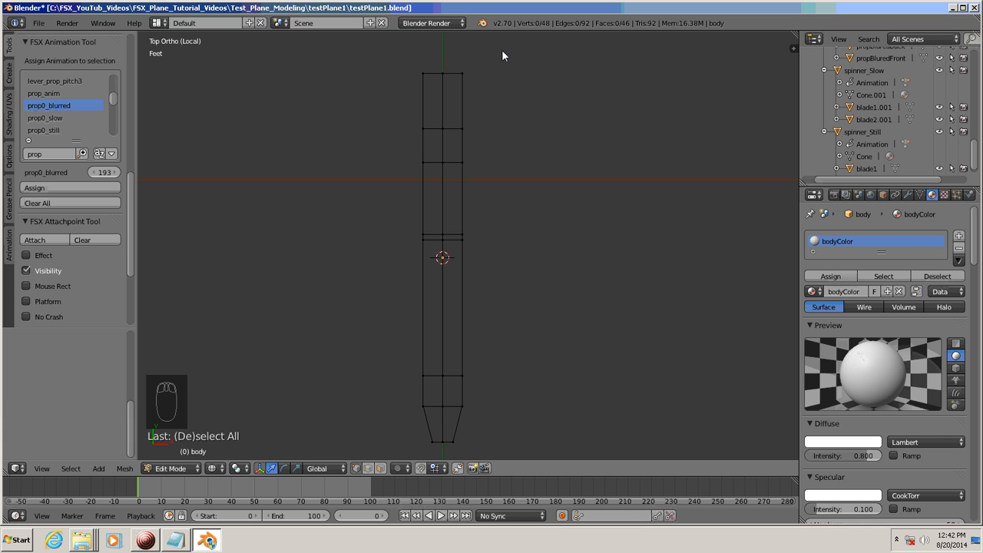
key(b)
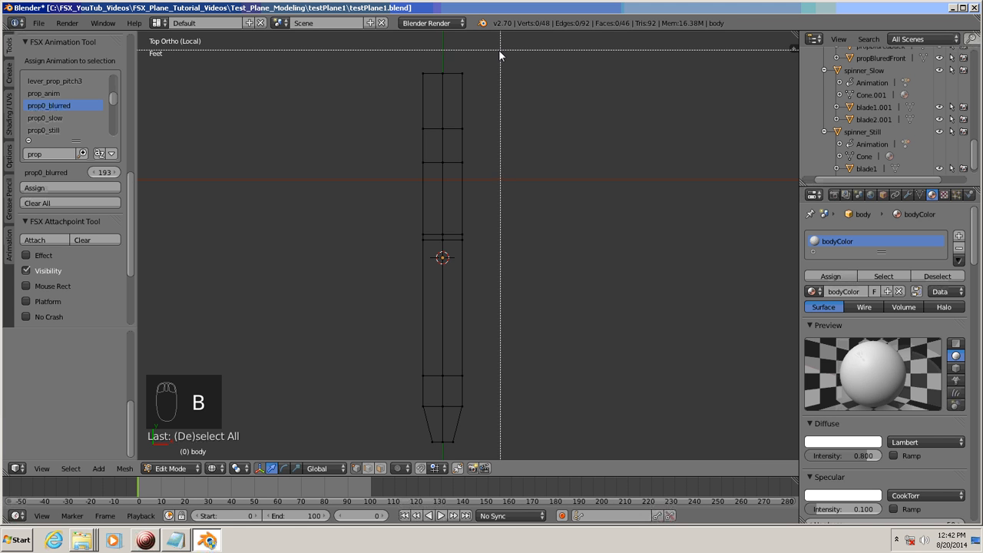
drag(499, 50, 449, 467)
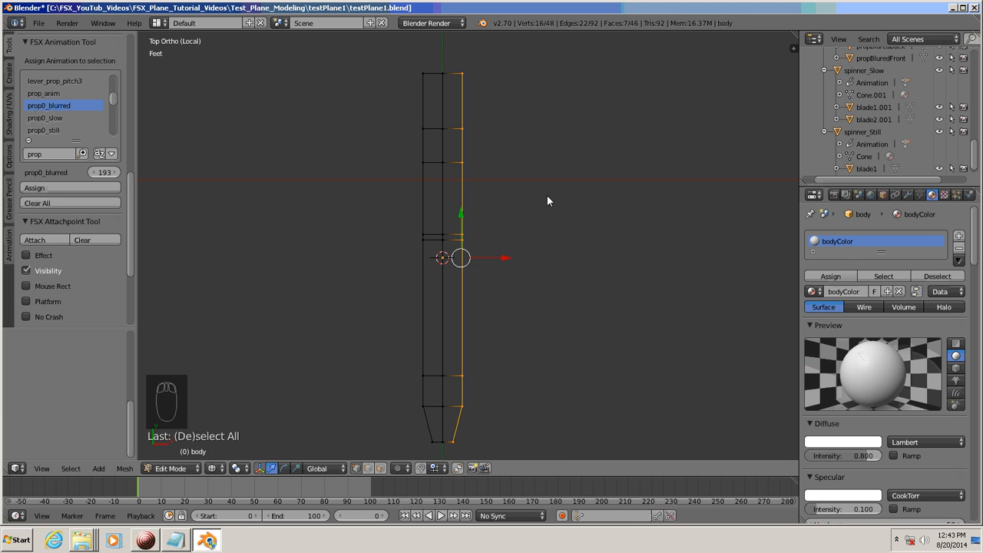
key(x)
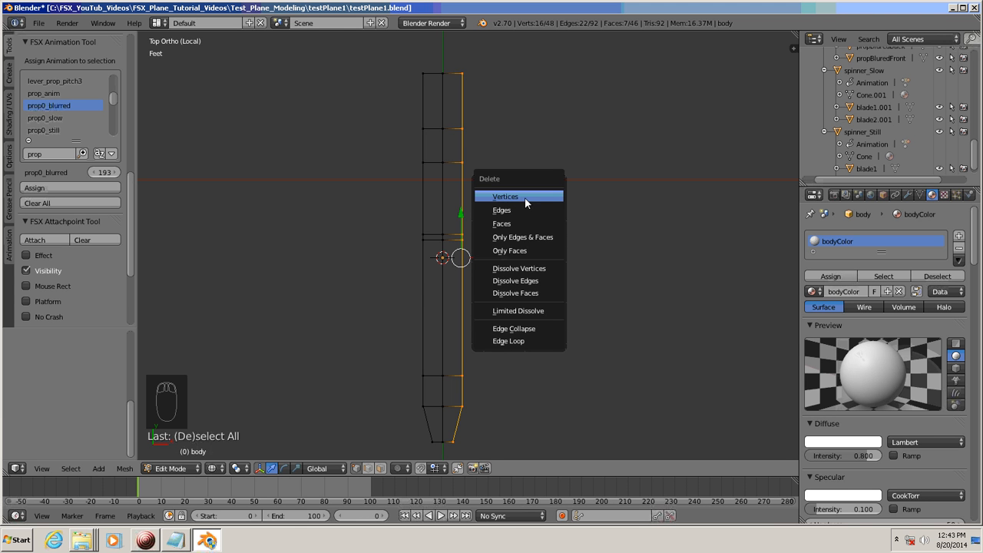
click(526, 202)
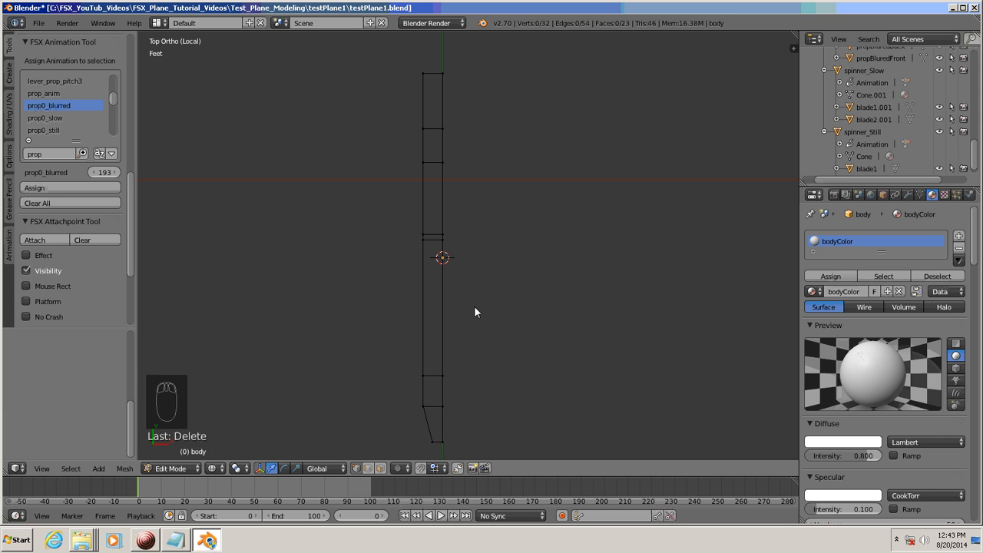
Add a Mirror modifier on the X axis to the remaining half of the body and enable Clipping.
middle_drag(473, 307, 731, 188)
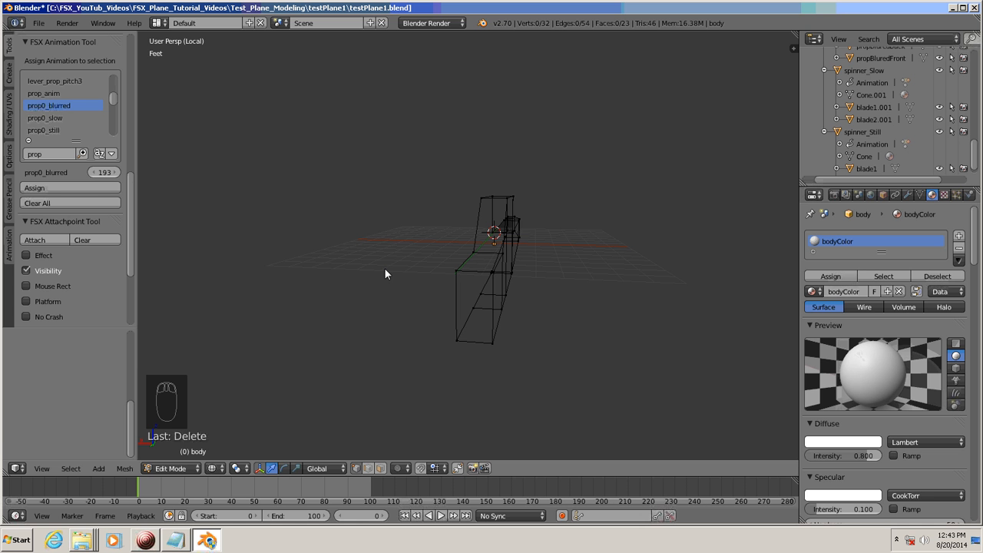
click(907, 196)
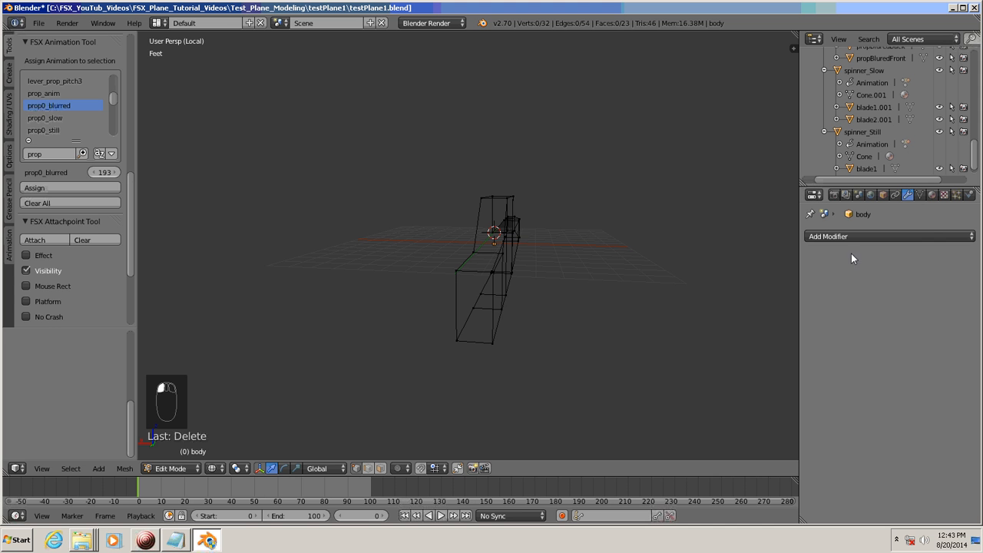
click(910, 236)
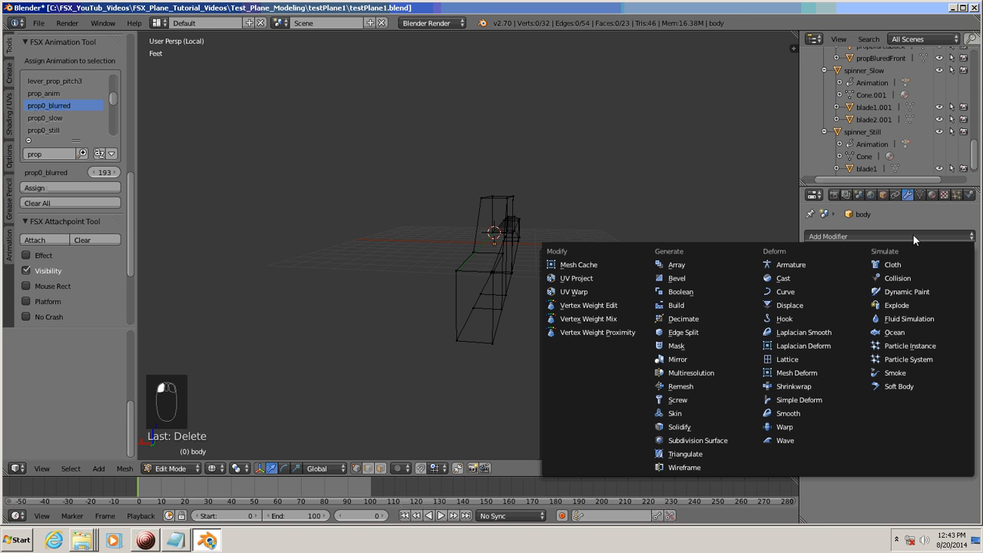
click(677, 359)
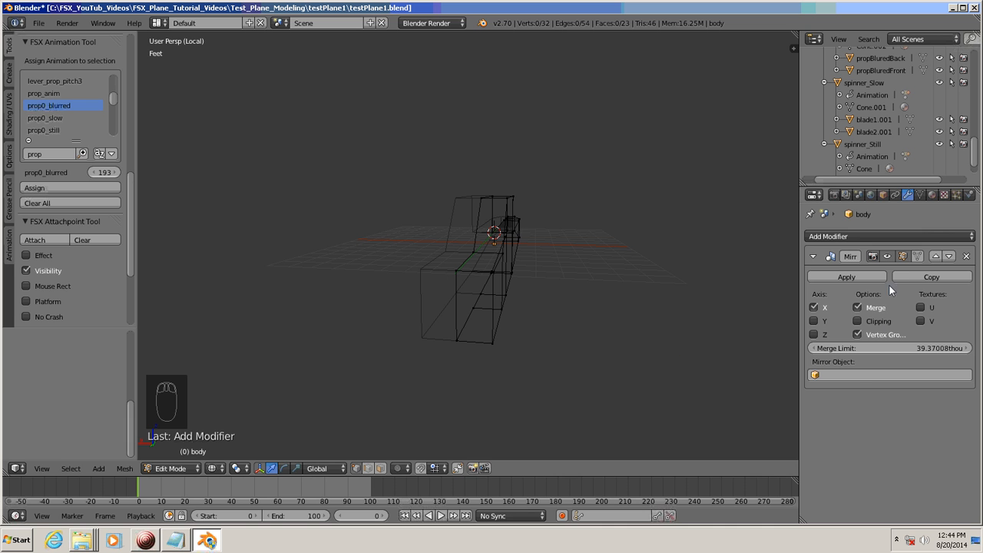
click(858, 321)
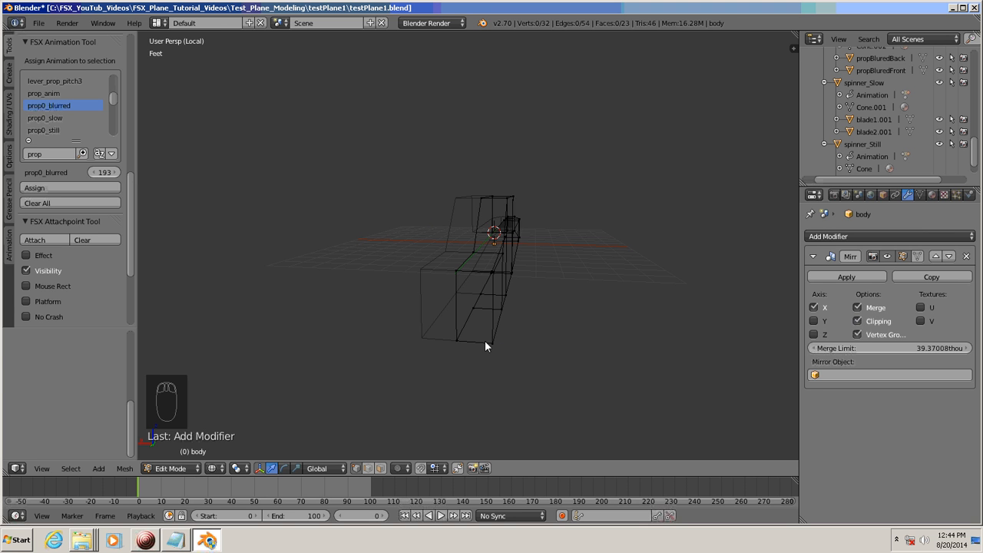
mouse_move(485, 343)
middle_down()
mouse_move(485, 355)
mouse_move(494, 340)
middle_up()
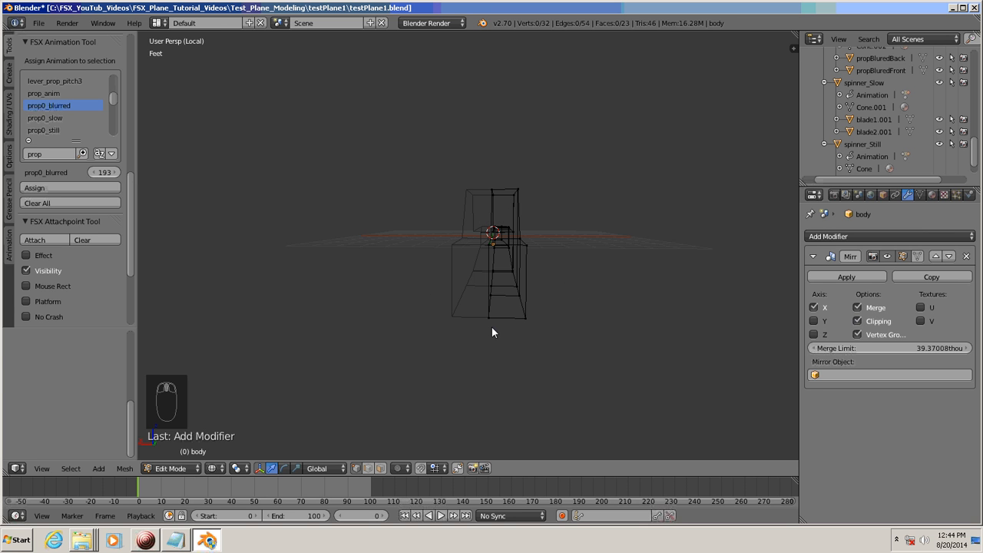
middle_drag(504, 258, 480, 315)
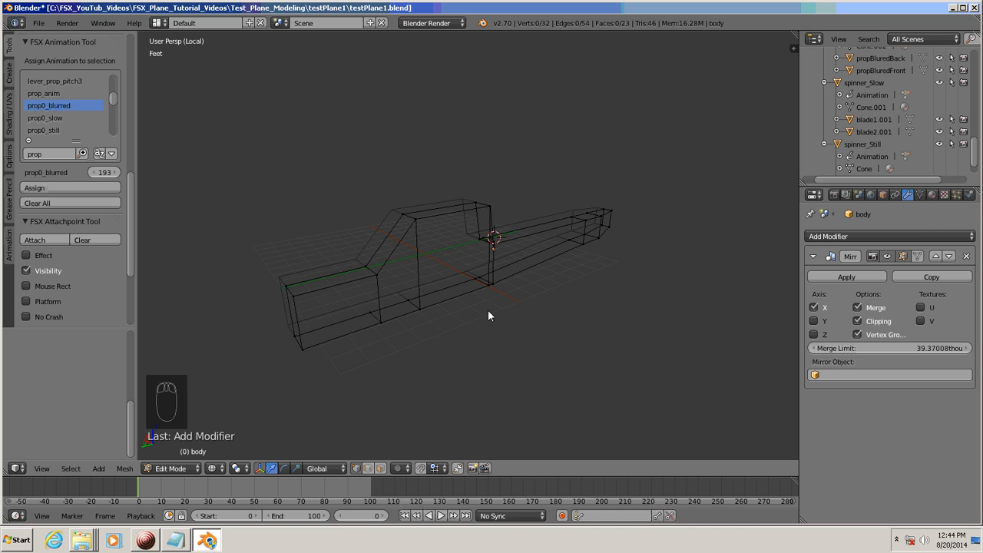
In left view with face selection, extrude the cabin's side face in place and scale the new face to 0.80.
key(ctrl+KP_3)
scroll(489, 312, up, 4)
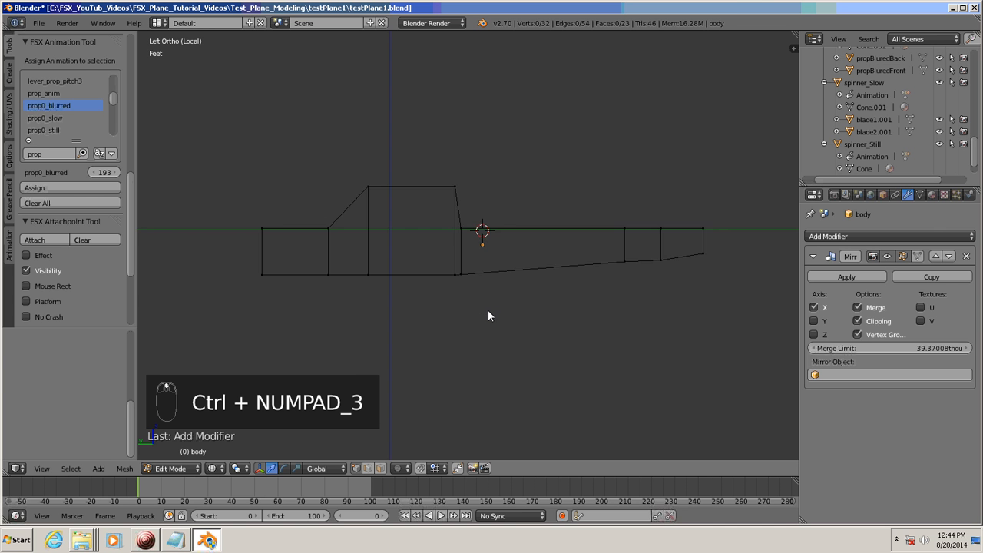
shift+middle_drag(489, 310, 563, 302)
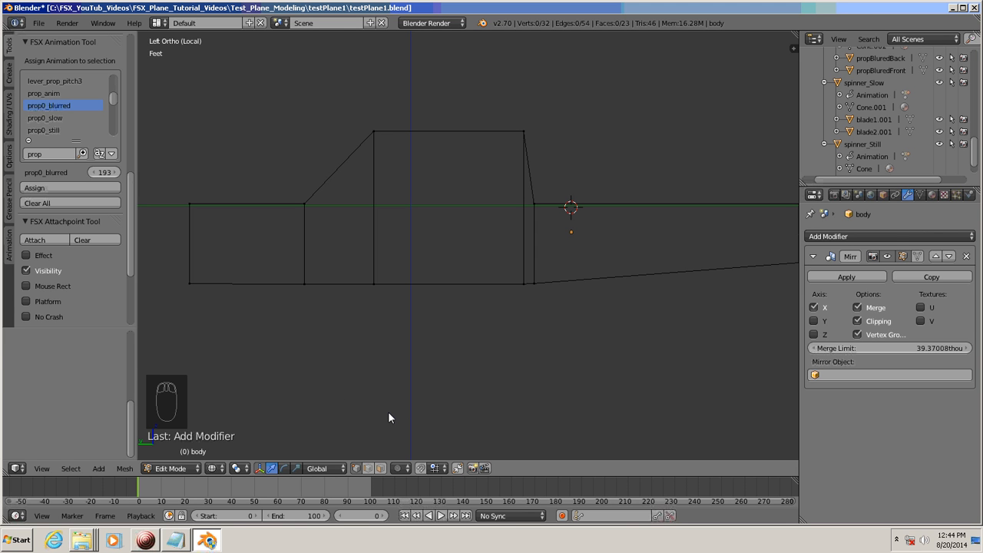
click(380, 471)
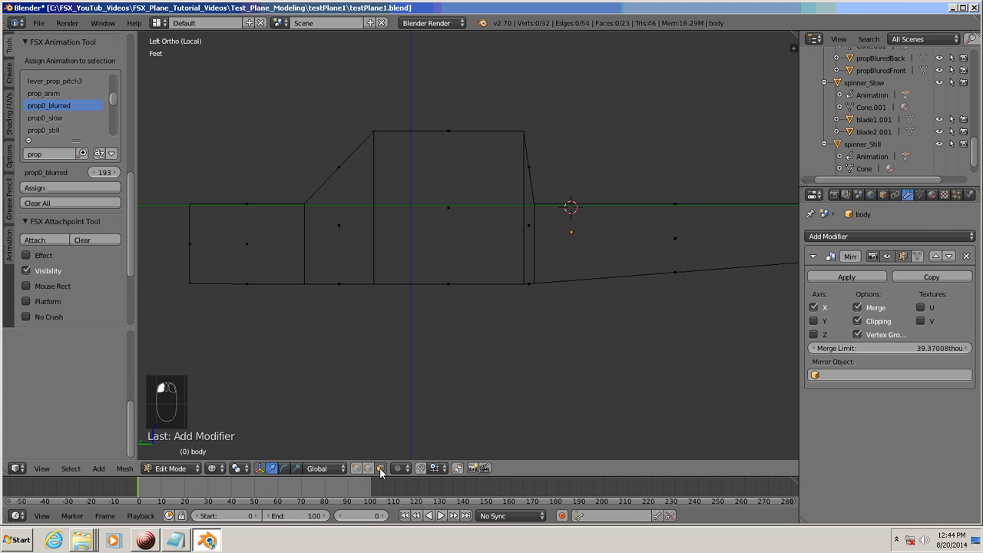
click(450, 209)
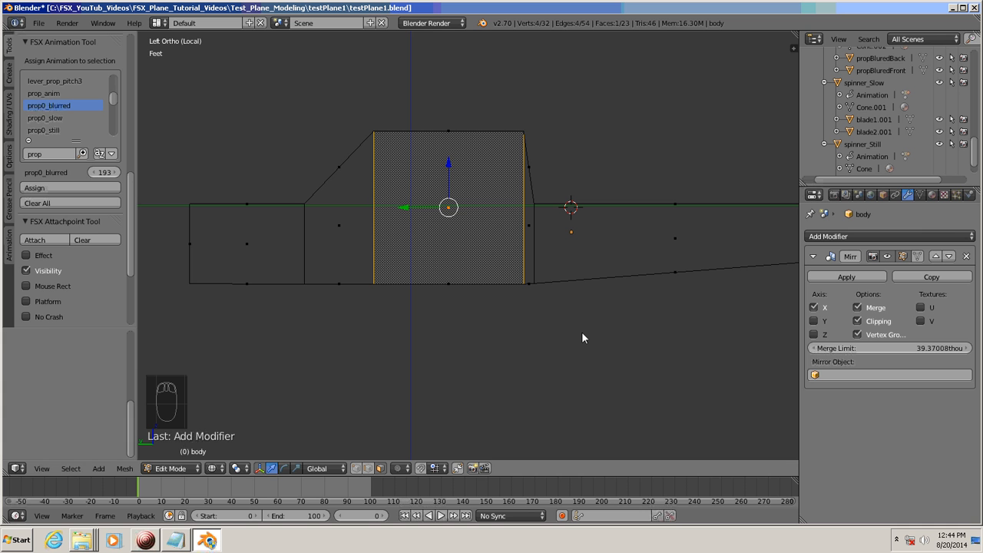
key(e)
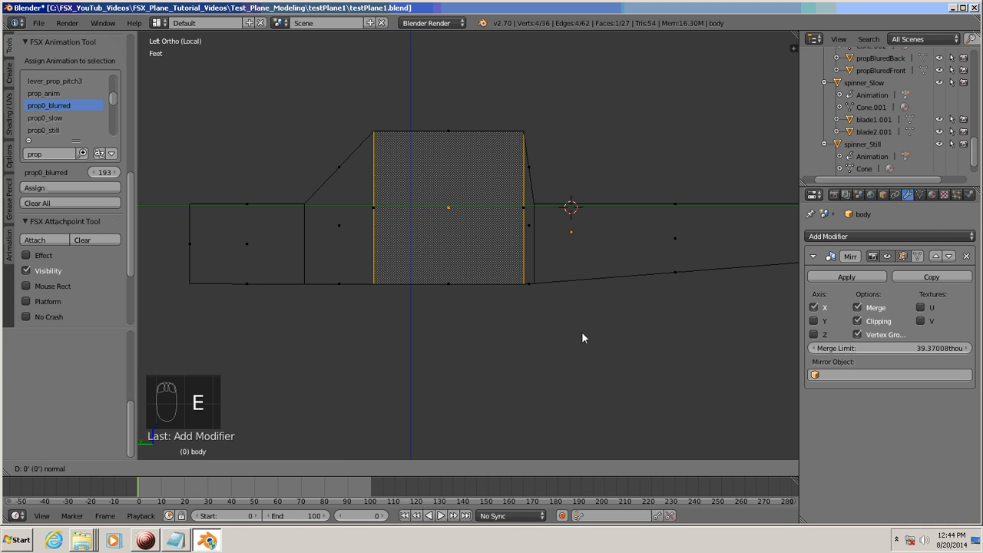
click(582, 333)
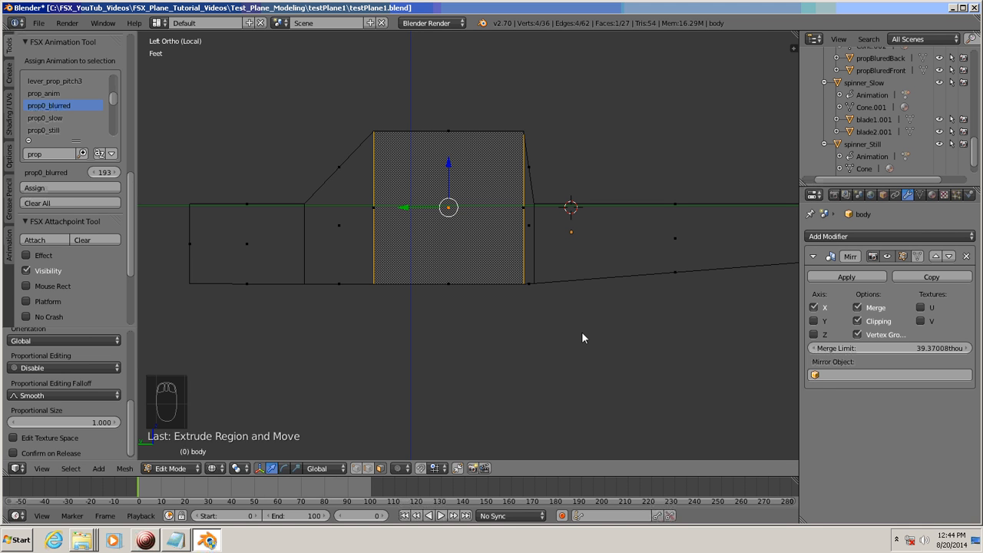
key(s)
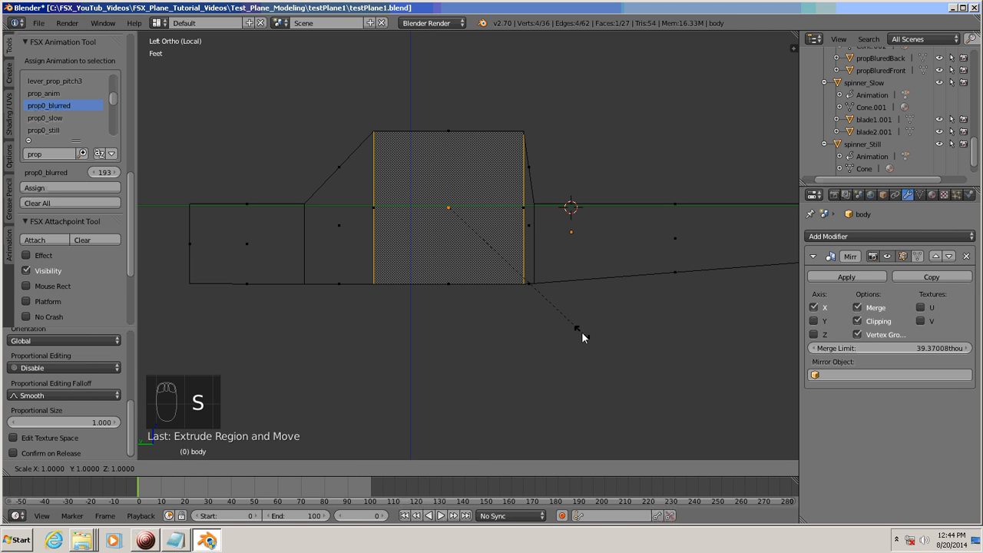
text(0)
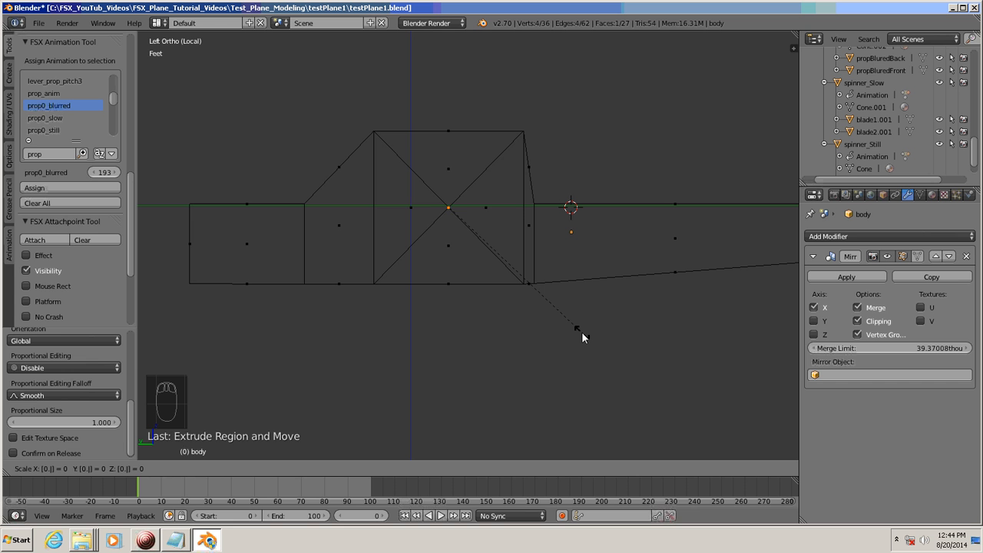
text(80)
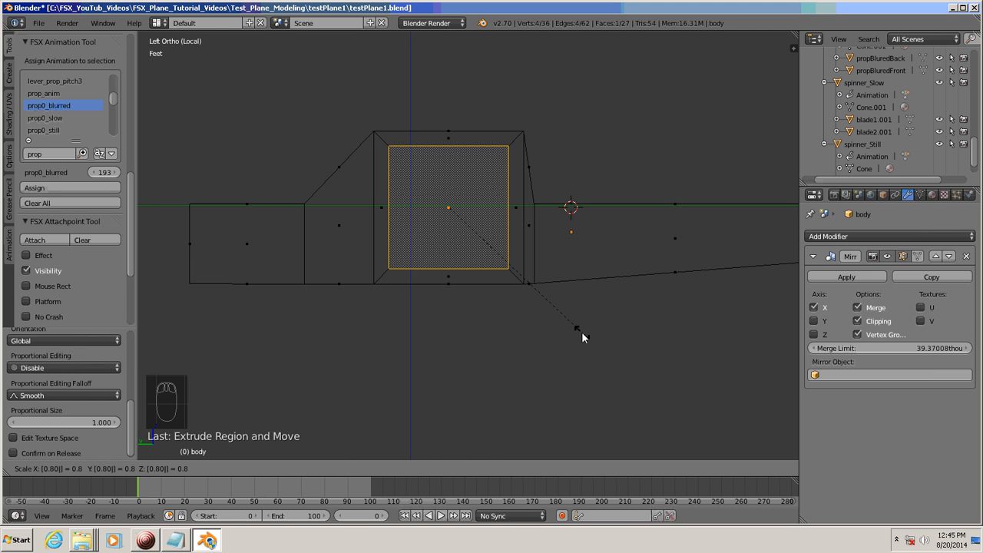
key(Return)
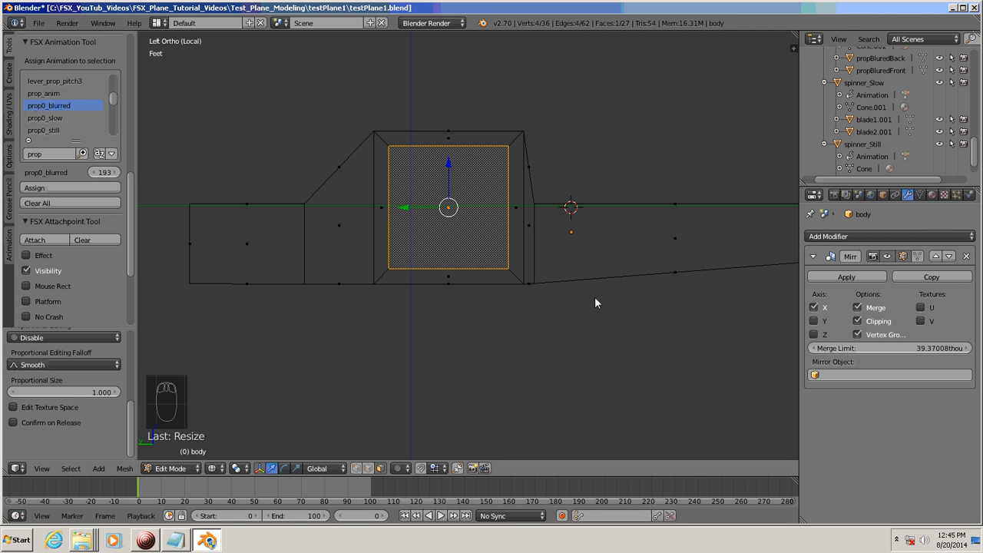
Scale the inner cabin side face to about 0.86 along Y and to just under half its height along Z.
key(s)
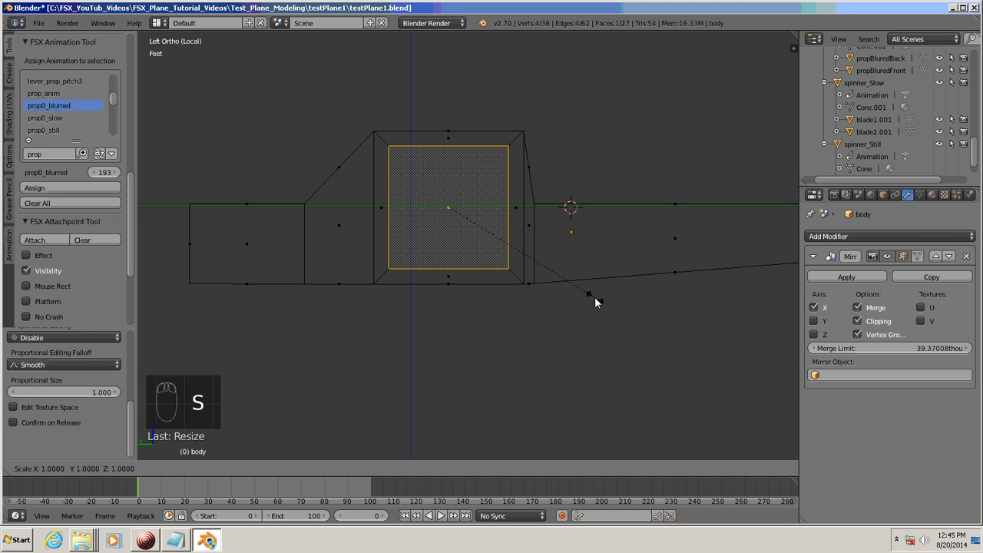
key(y)
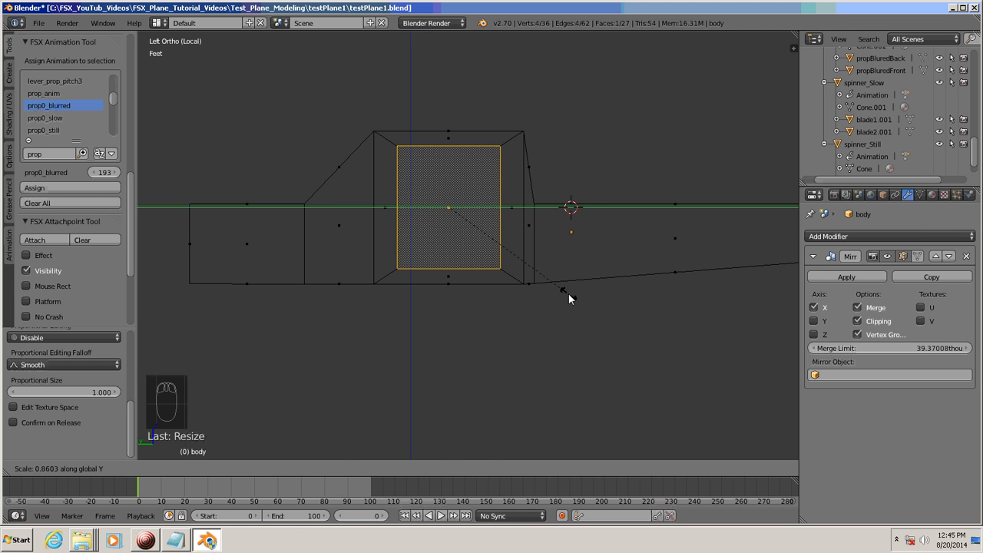
click(570, 294)
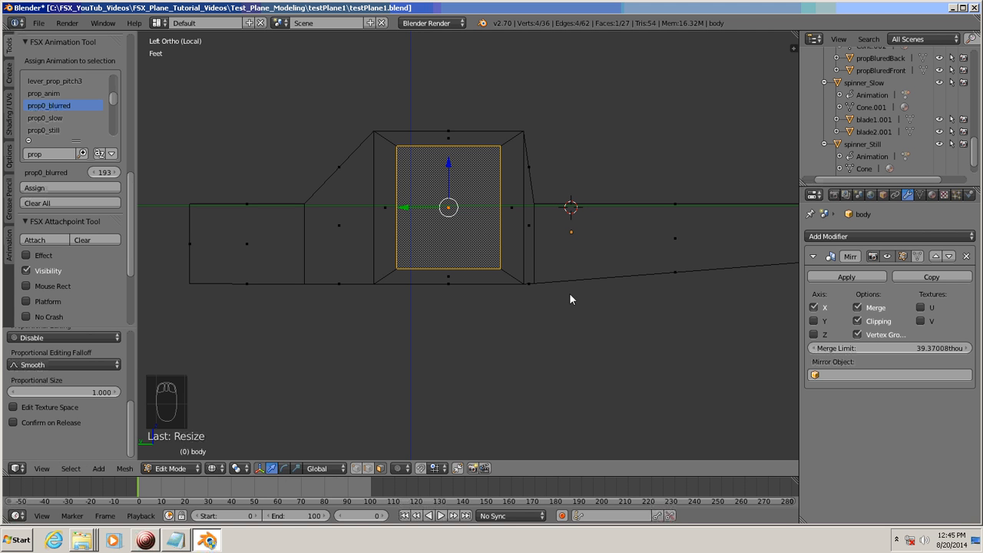
key(s)
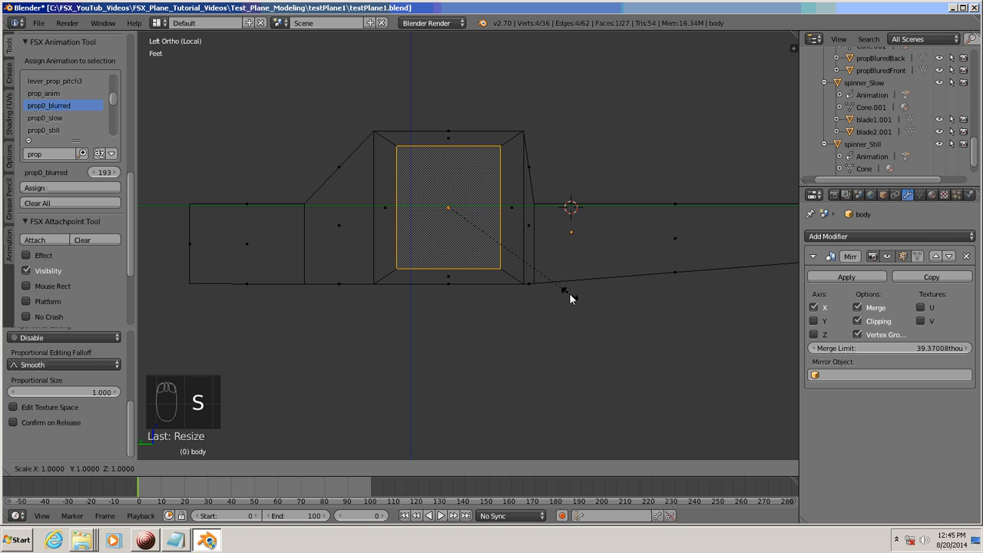
key(z)
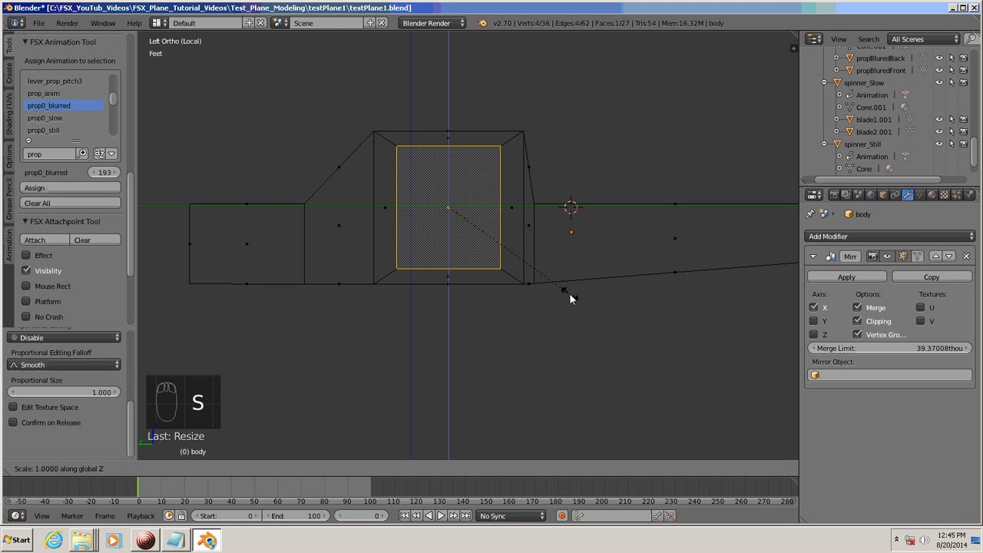
click(502, 249)
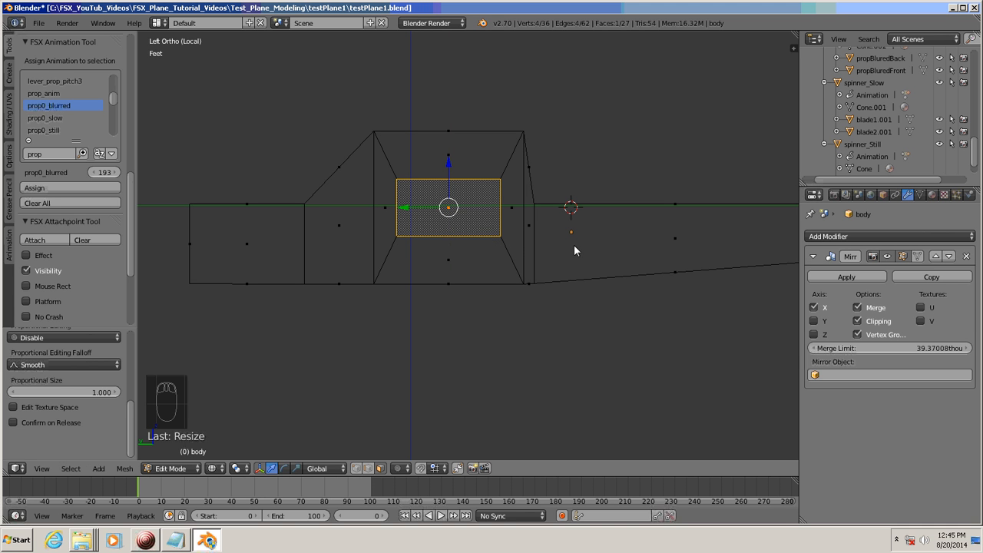
Raise the inner side face about 1.13 feet along Z into the upper part of the cabin as the side window.
key(g)
key(z)
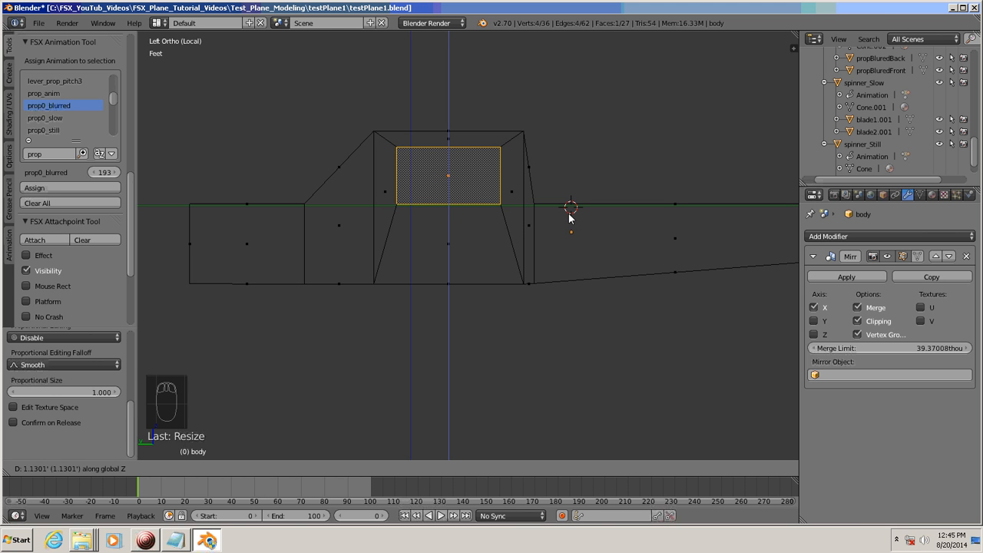
click(570, 218)
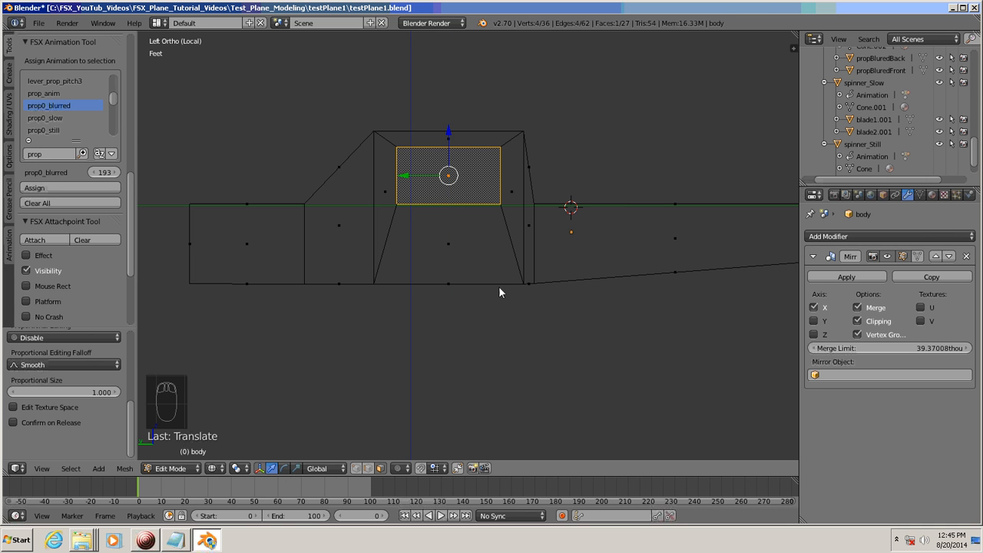
Extrude the sloped windshield face in place and scale the new face to 0.9.
middle_drag(474, 275, 502, 241)
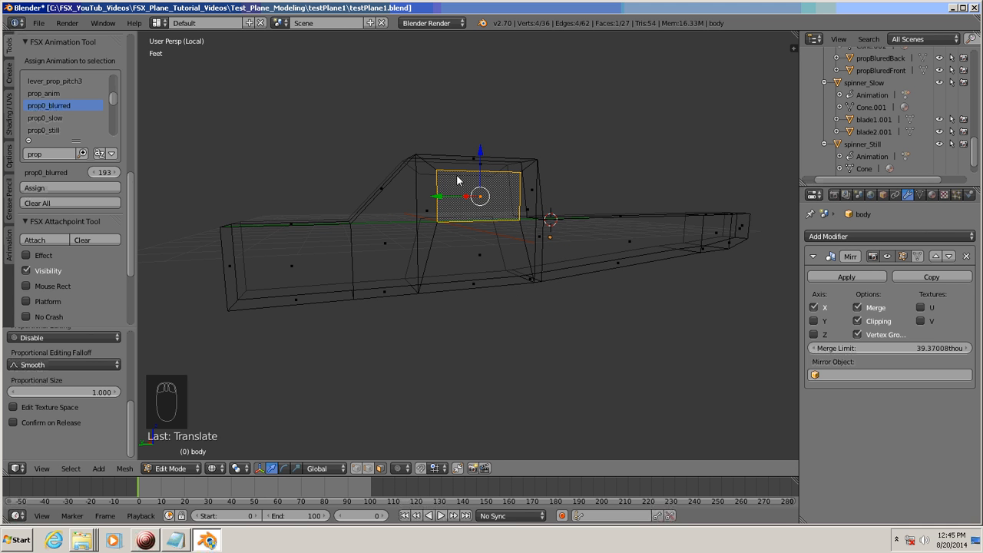
middle_drag(513, 305, 583, 332)
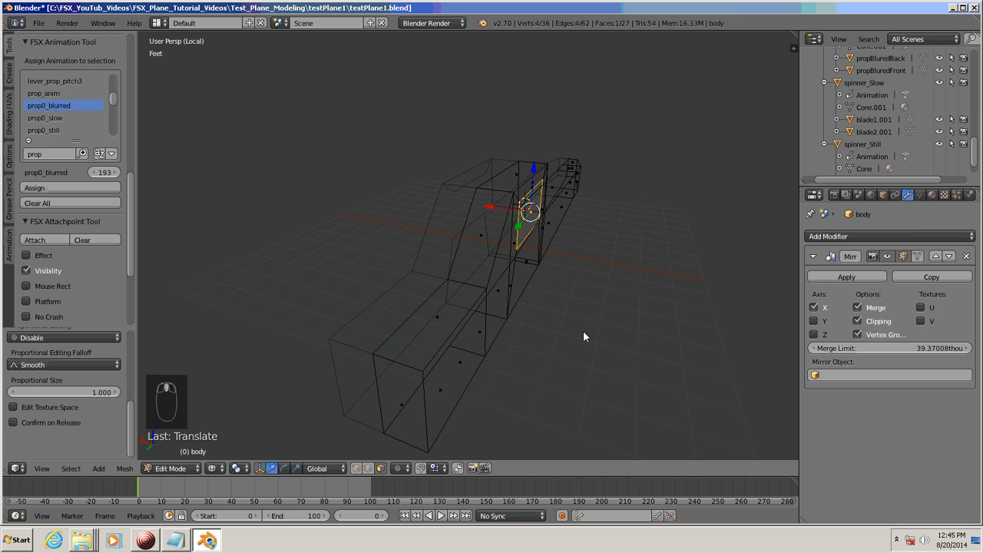
click(481, 239)
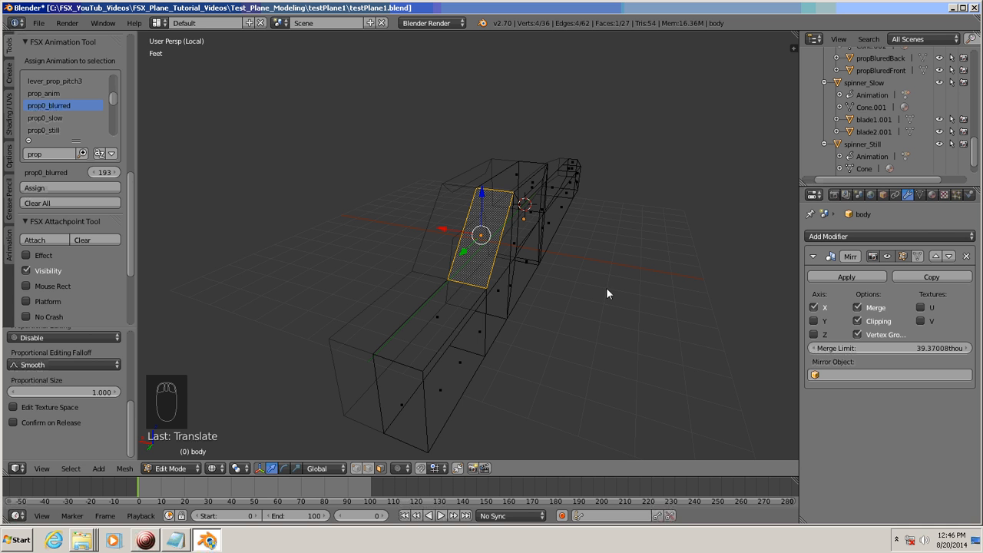
key(e)
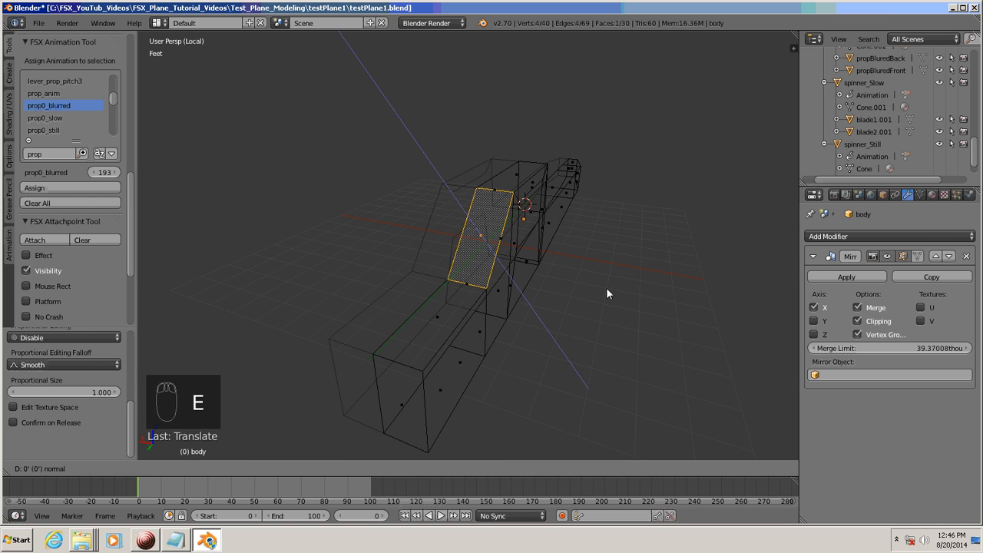
click(606, 288)
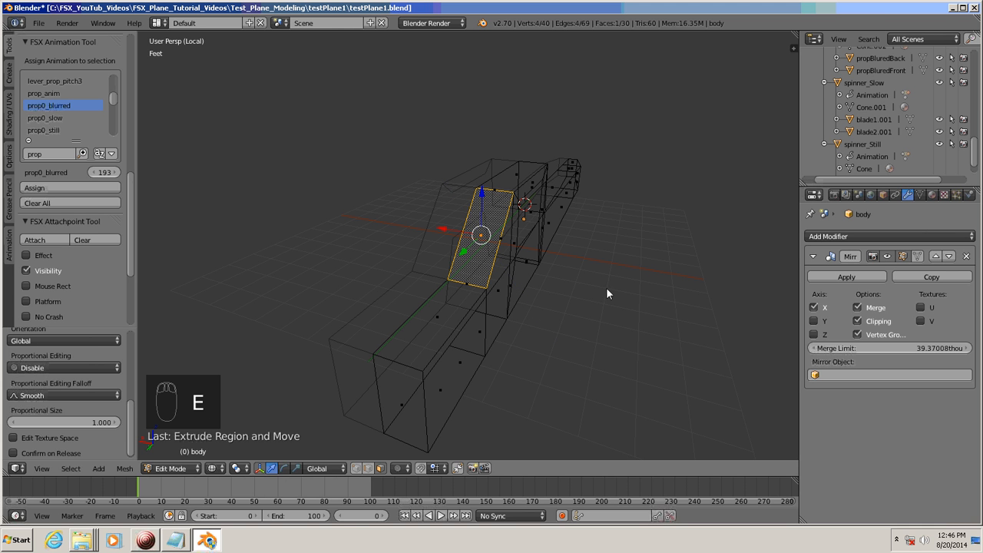
key(s)
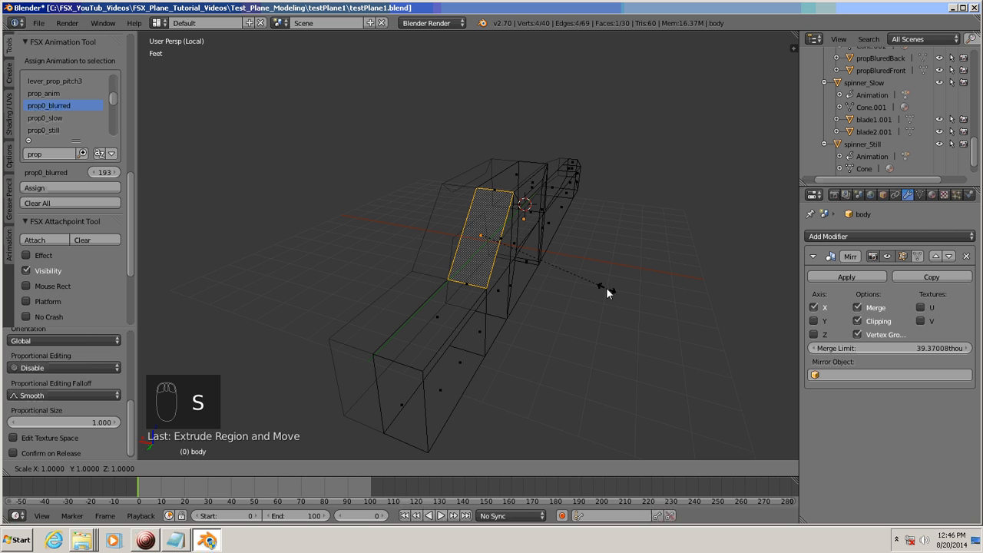
text(0.9)
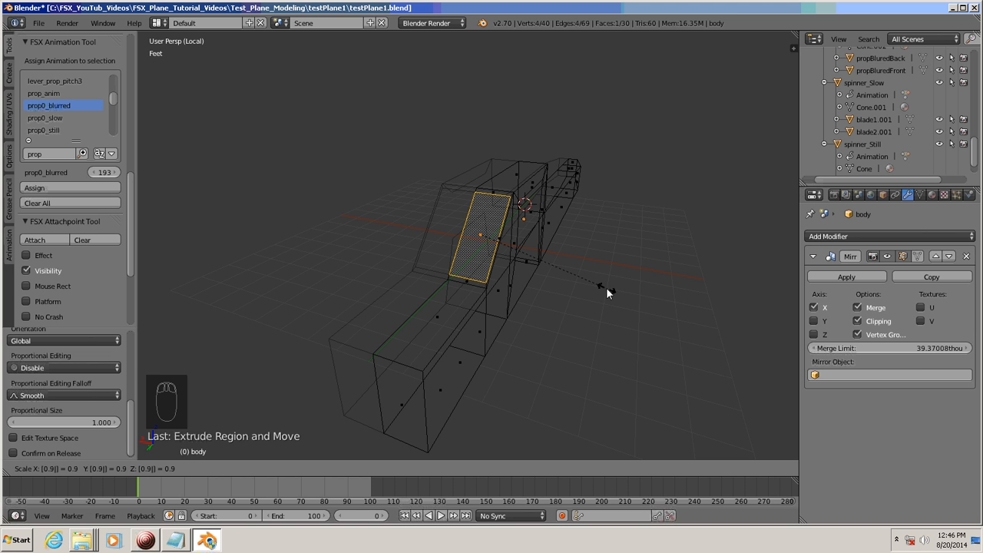
key(Return)
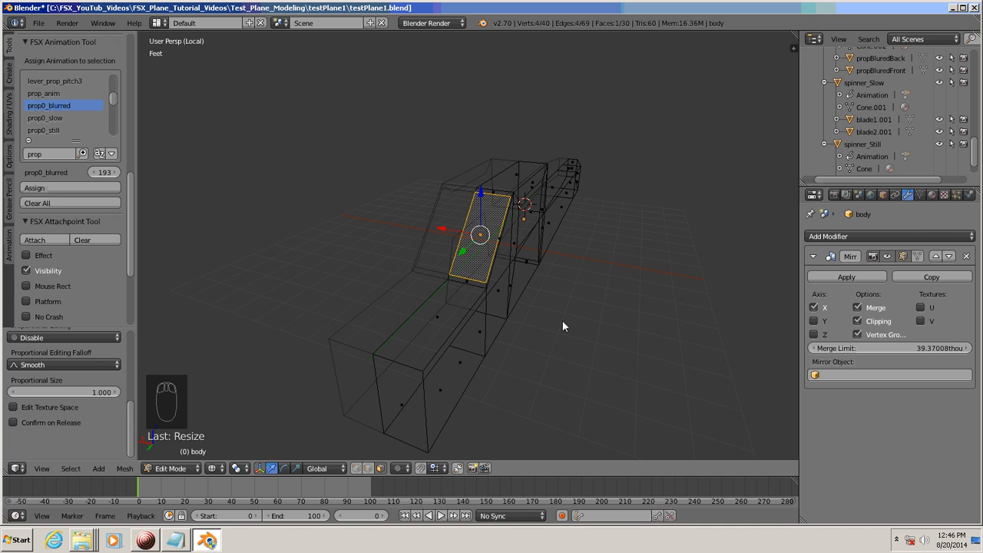
In left view with vertex selection, box-select the whole cabin section from the windshield base to the cabin's rear edge.
middle_drag(563, 326, 509, 306)
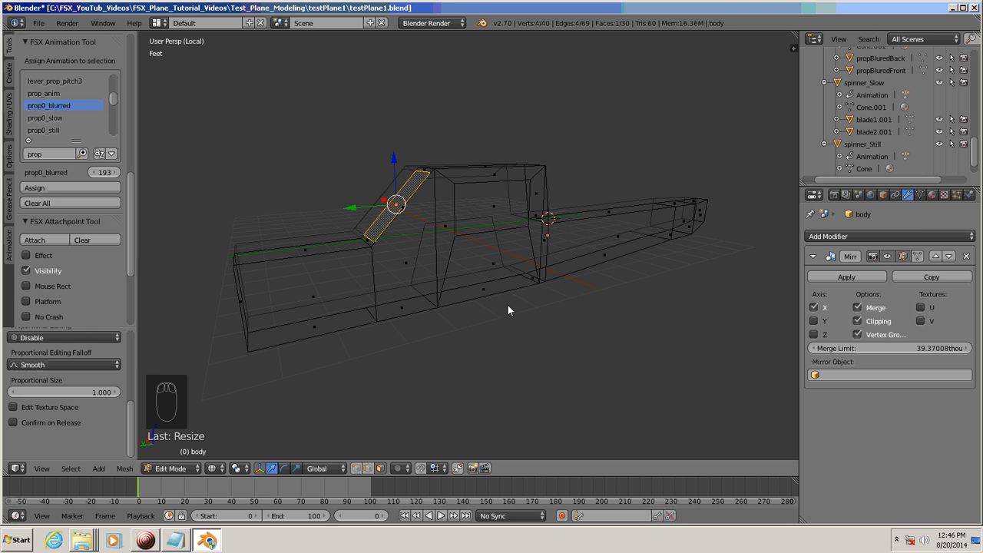
click(356, 469)
key(ctrl+KP_3)
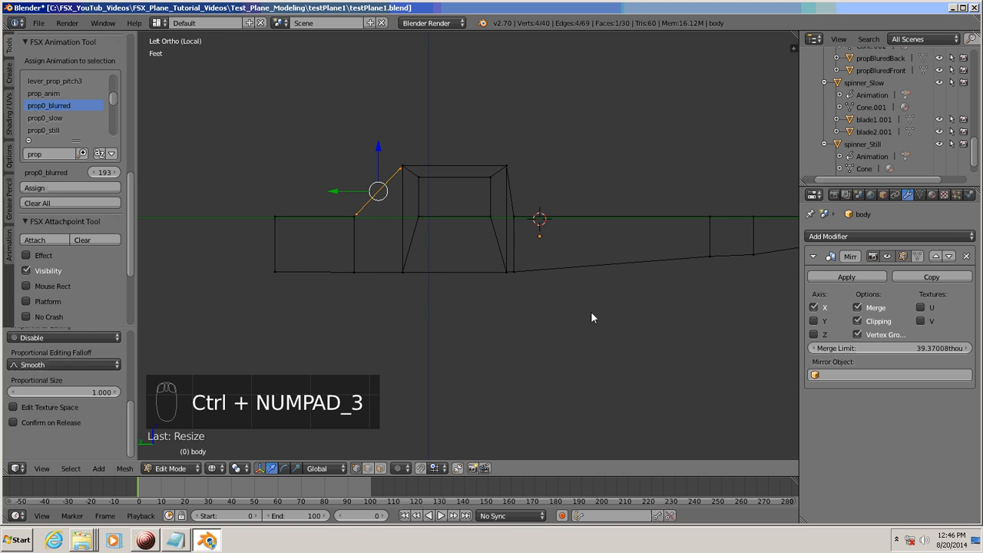
key(a)
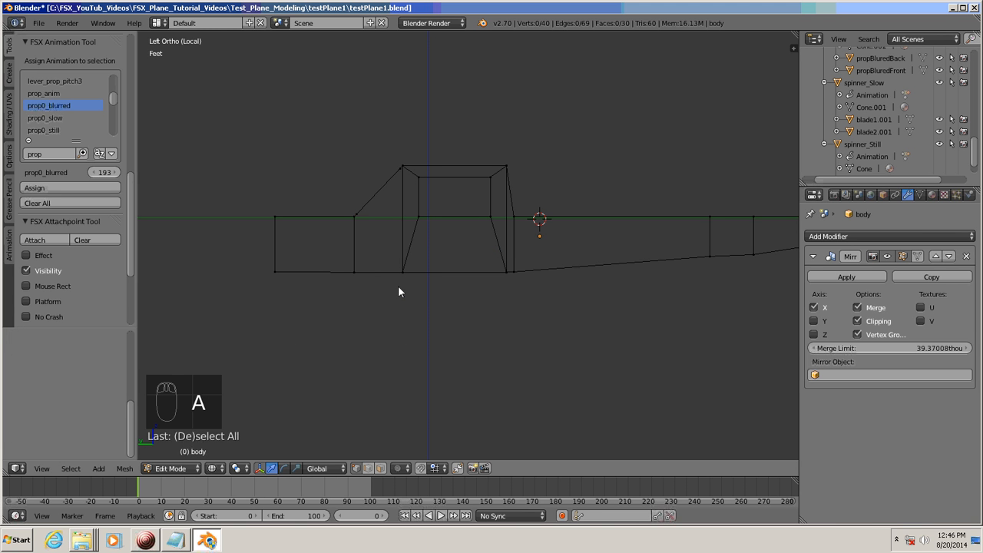
scroll(398, 286, up, 2)
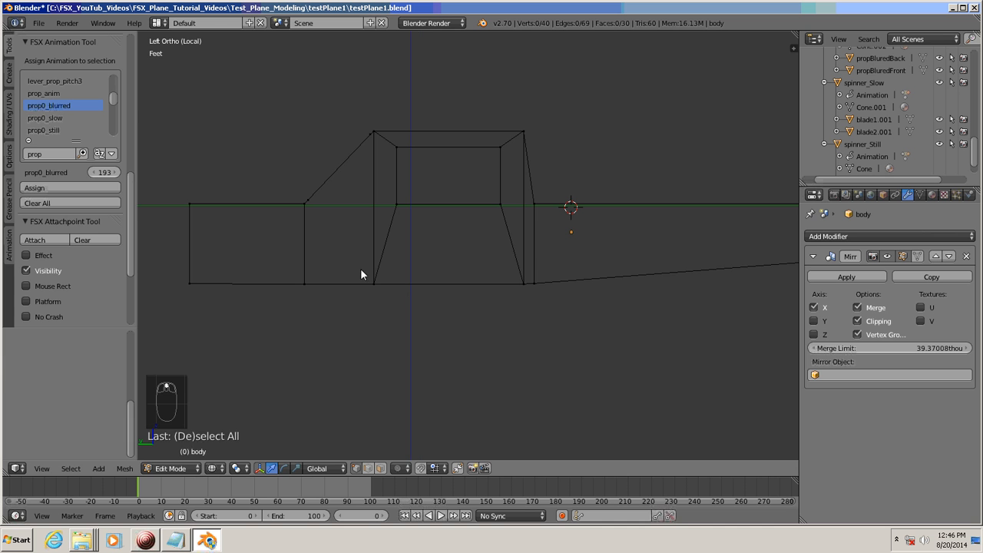
key(b)
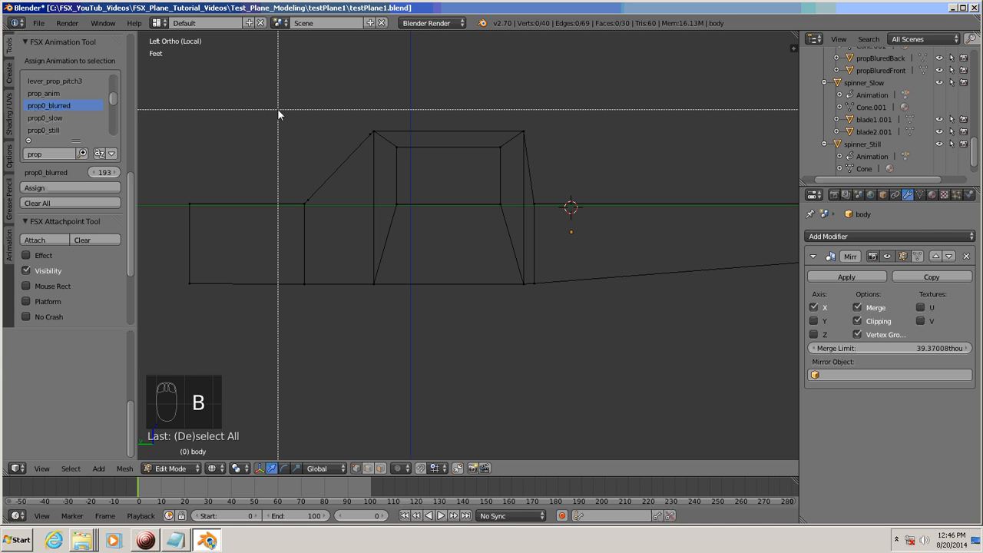
drag(289, 93, 529, 318)
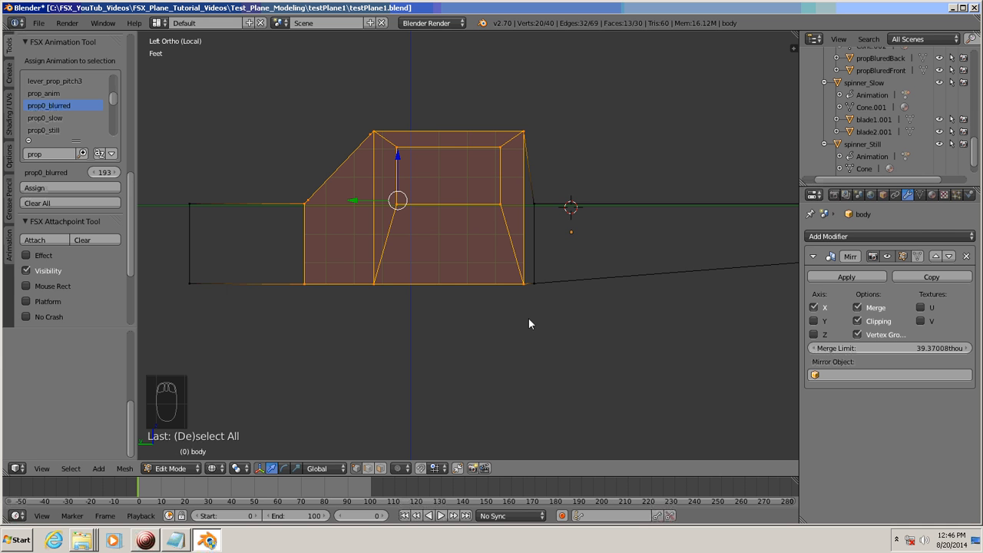
Duplicate the selected cabin geometry in place and scale the copy to 0.95 as an inner shell.
scroll(524, 319, down, 2)
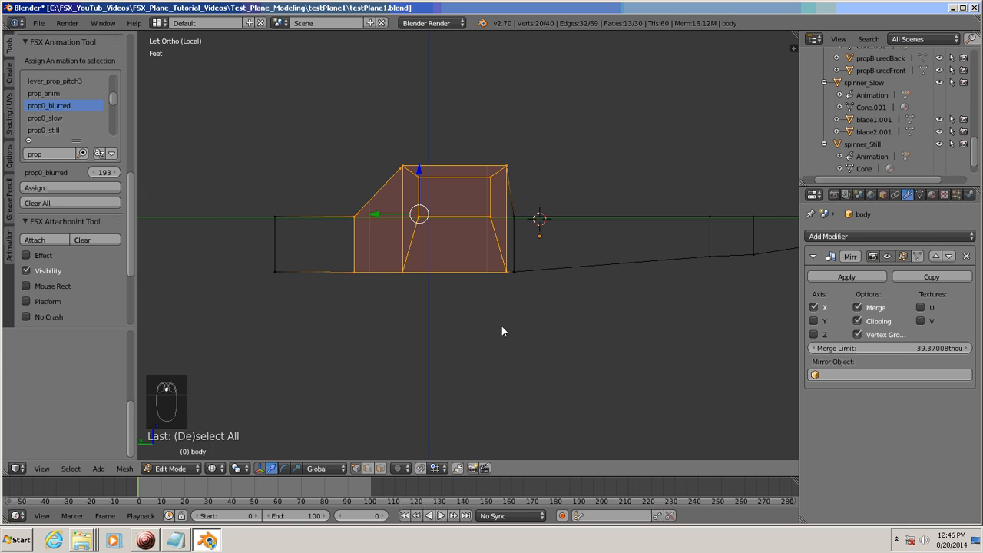
middle_drag(468, 330, 642, 280)
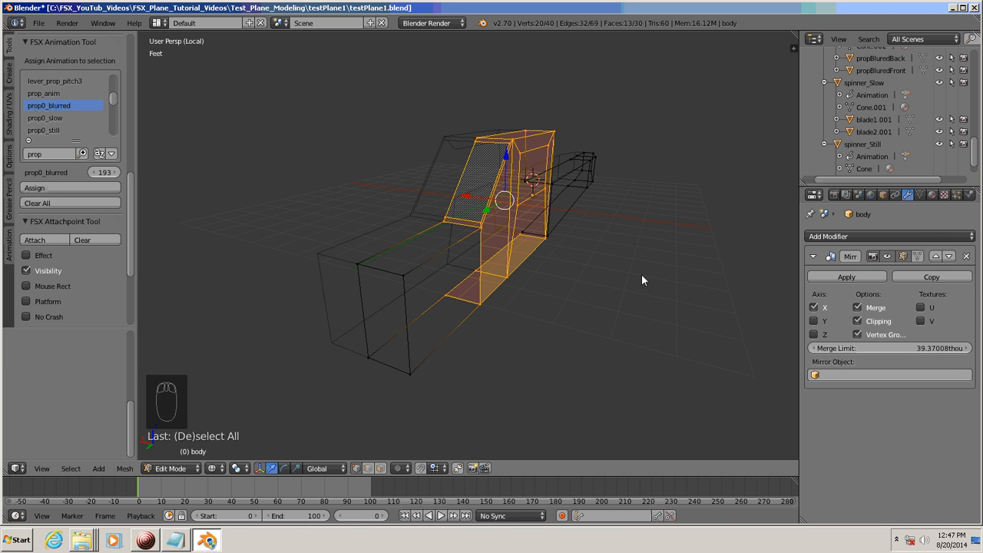
key(shift+d)
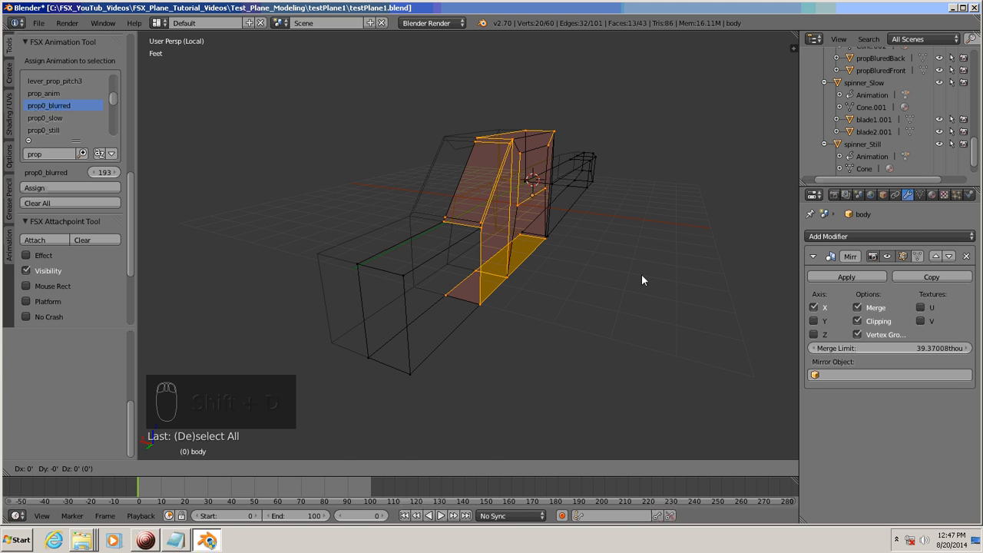
right_click(641, 280)
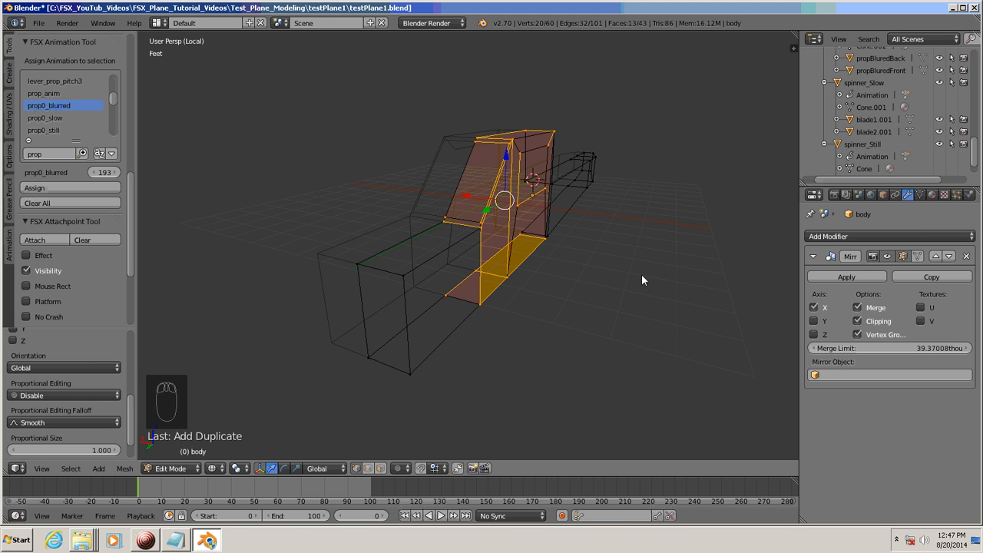
key(s)
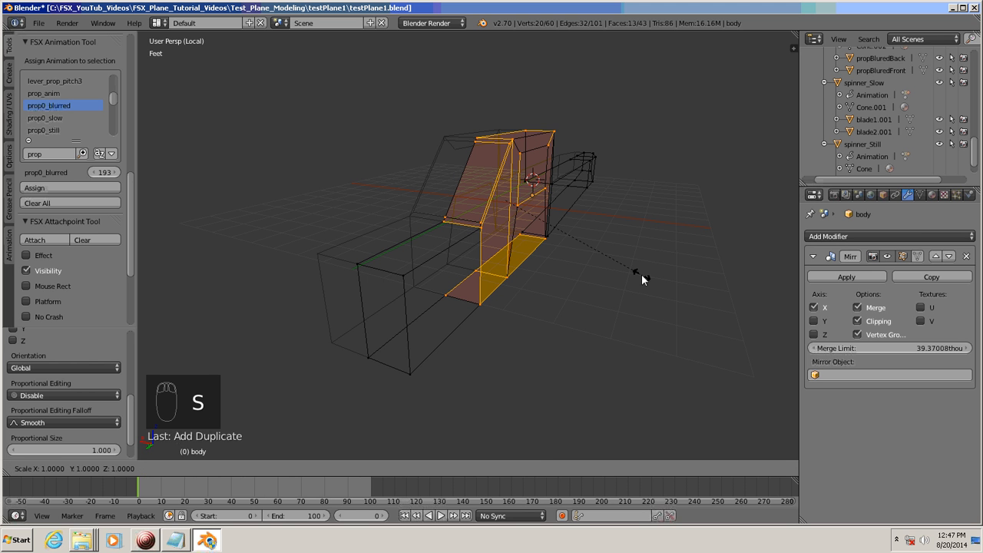
text(0.9)
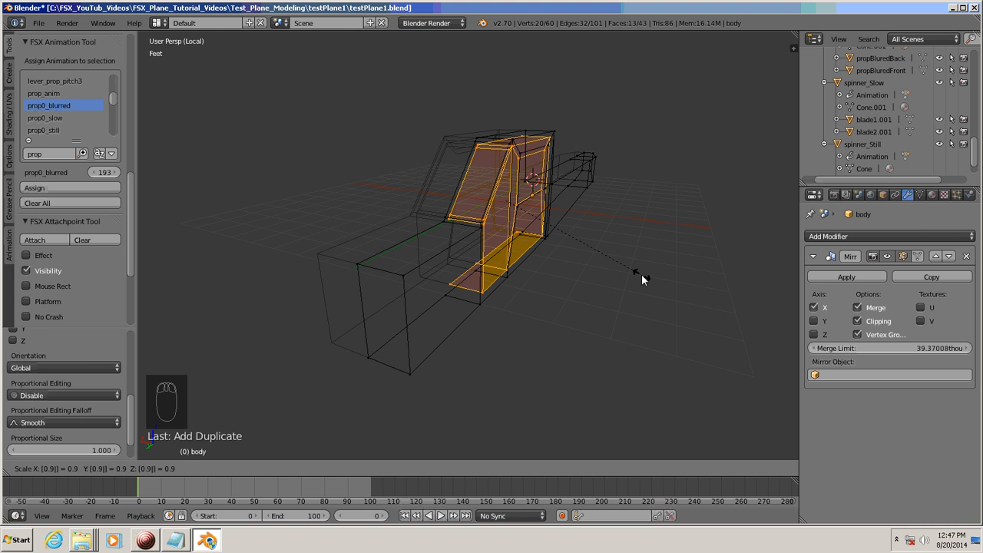
text(5)
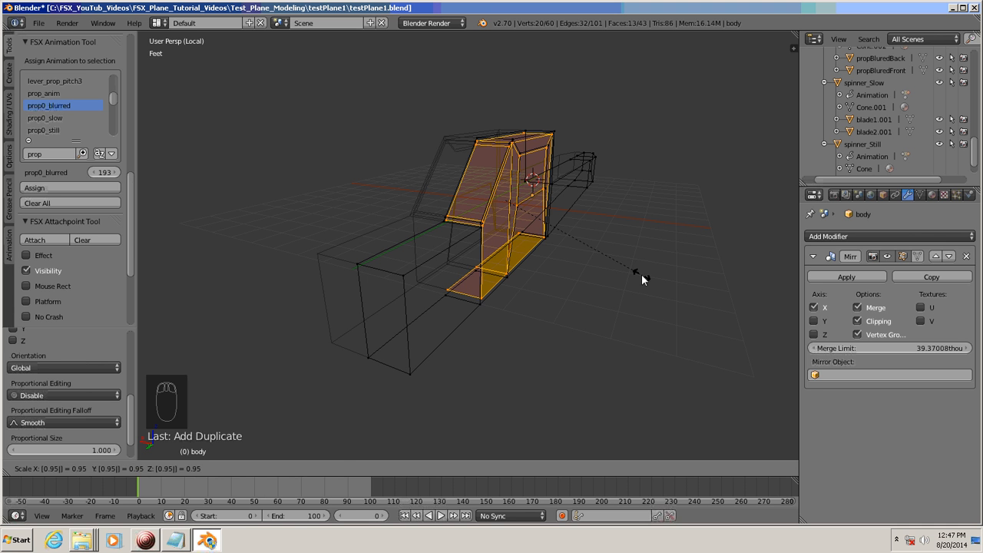
key(Return)
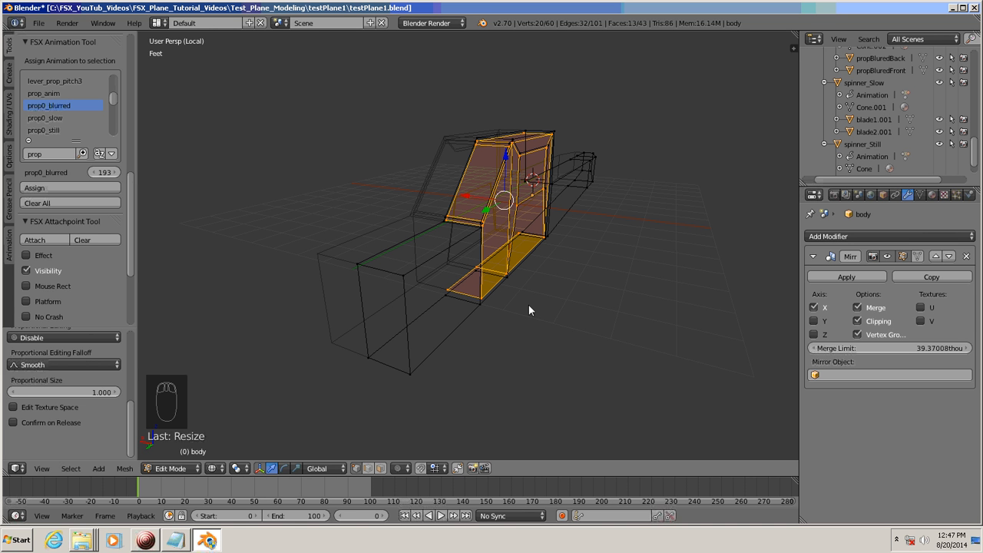
Recalculate the normals of the duplicated inner cabin shell to face inside.
click(124, 469)
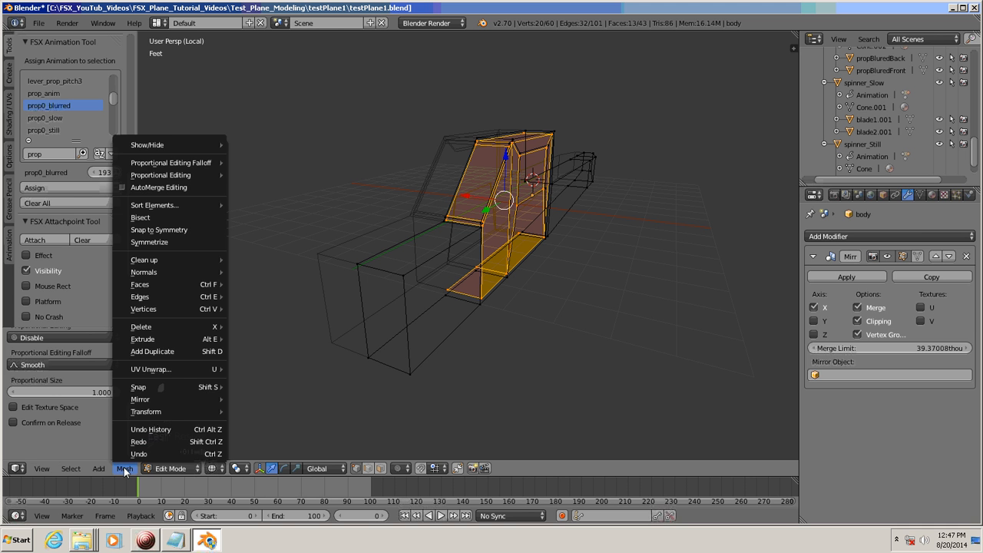
mouse_move(149, 275)
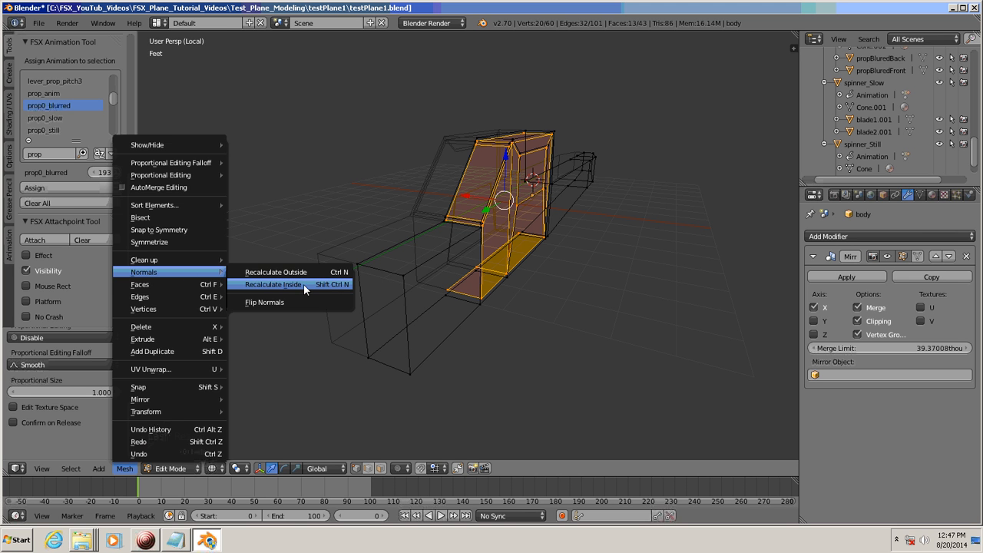
click(276, 285)
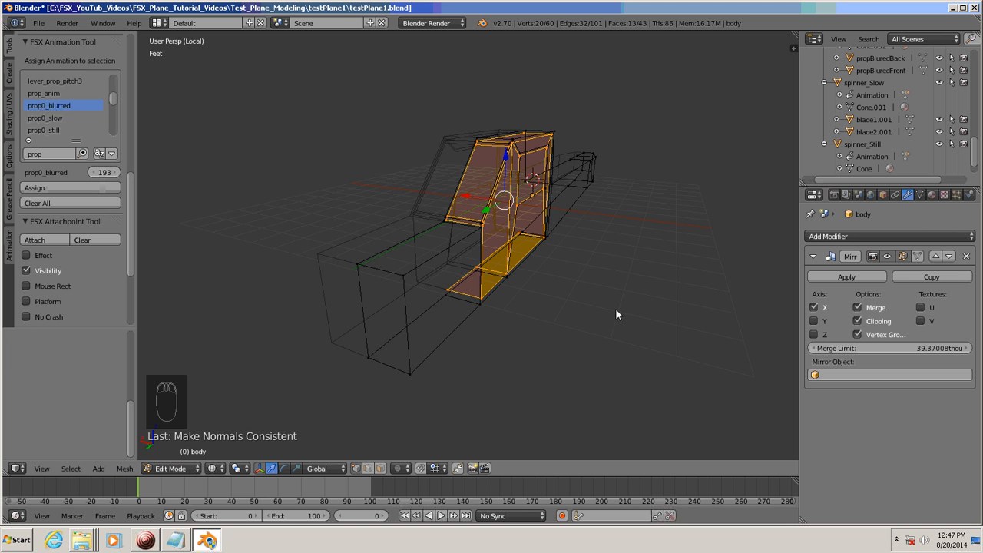
Return to the left orthographic view centred on the cabin and deselect the inner shell.
middle_drag(594, 331, 502, 317)
scroll(502, 317, up, 4)
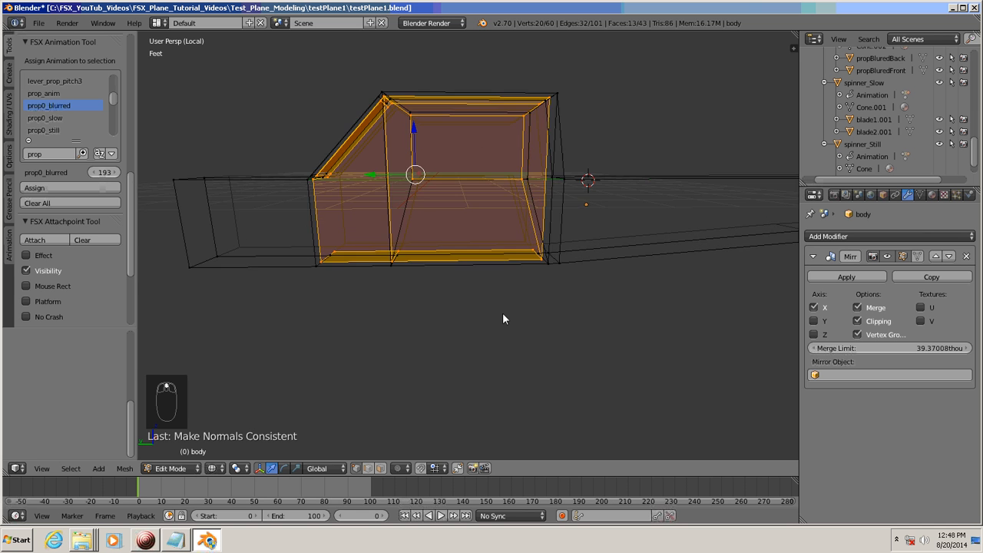
scroll(503, 315, down, 1)
scroll(504, 316, down, 1)
key(ctrl+KP_3)
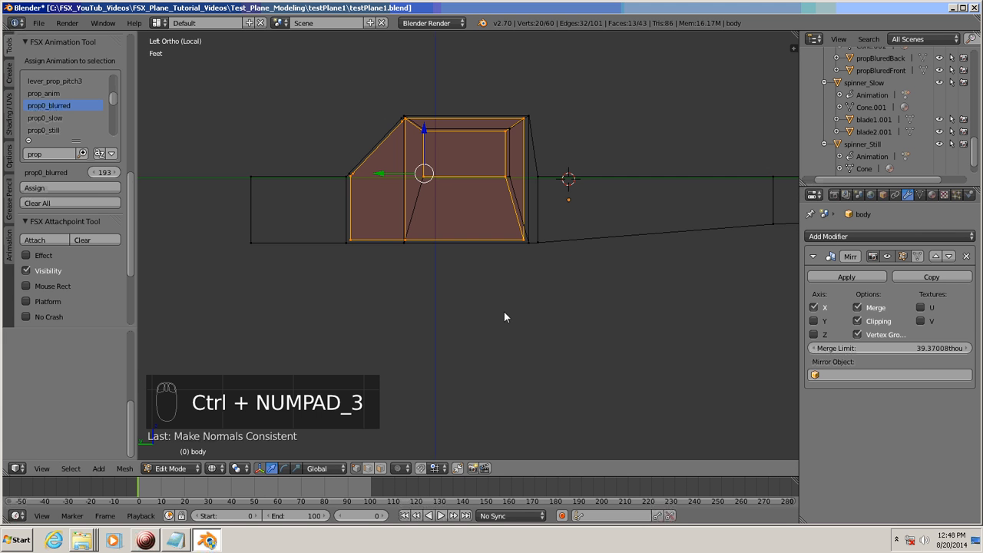
scroll(504, 317, up, 4)
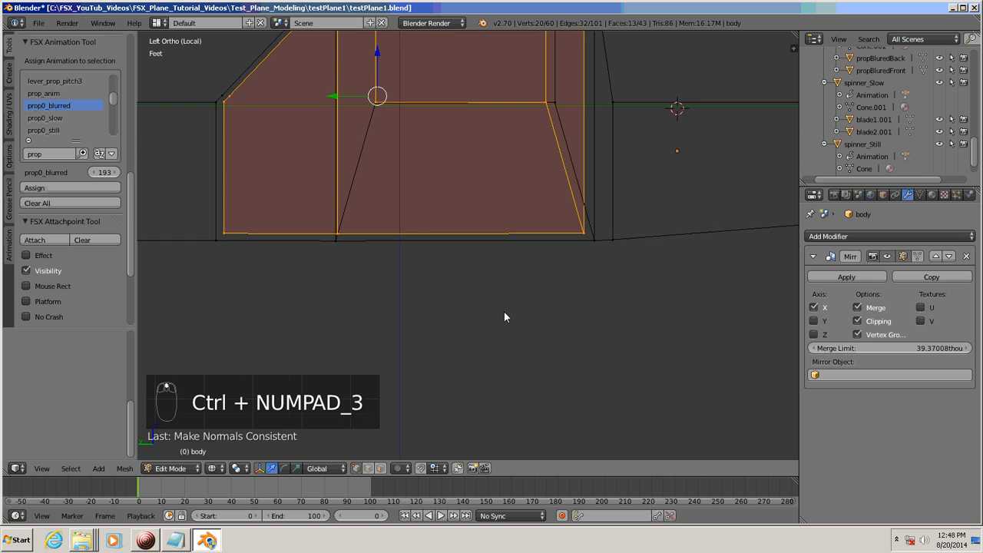
shift+middle_drag(493, 233, 524, 323)
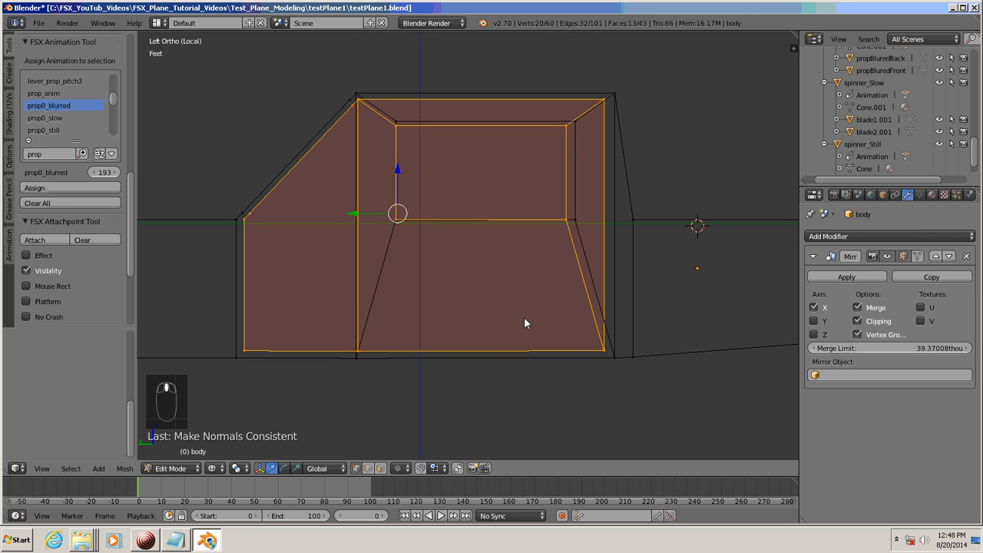
key(a)
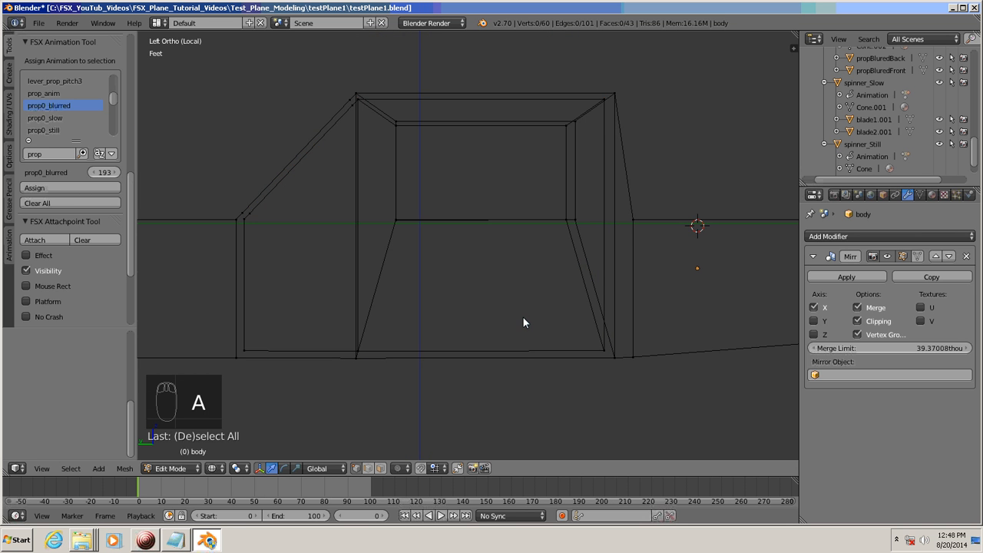
Move the inner shell's two rear side-window vertices about 2.18 inches rearward along Y, aligning them with the outer window's rear edge.
shift+middle_drag(499, 299, 509, 355)
scroll(489, 341, up, 3)
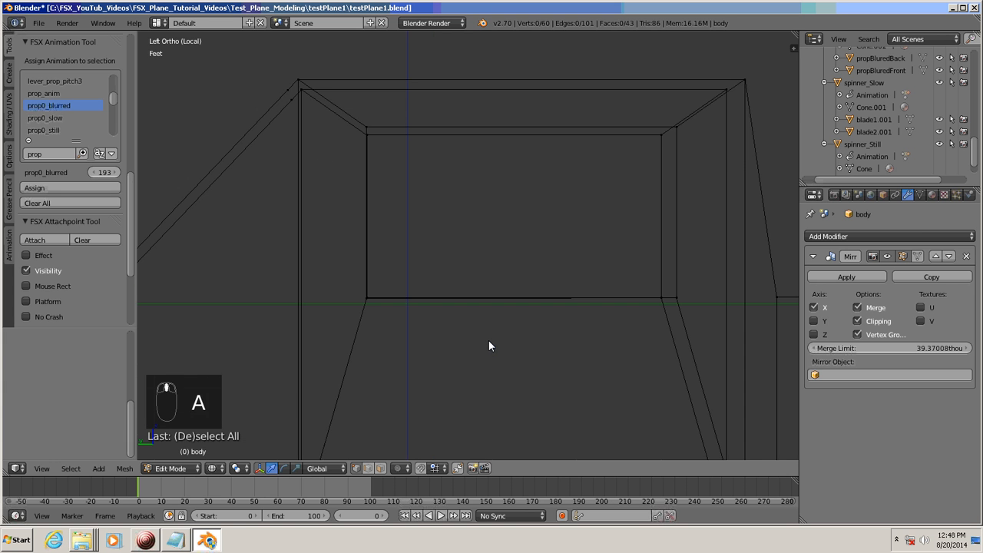
shift+middle_drag(489, 265, 511, 329)
shift+middle_drag(472, 301, 465, 290)
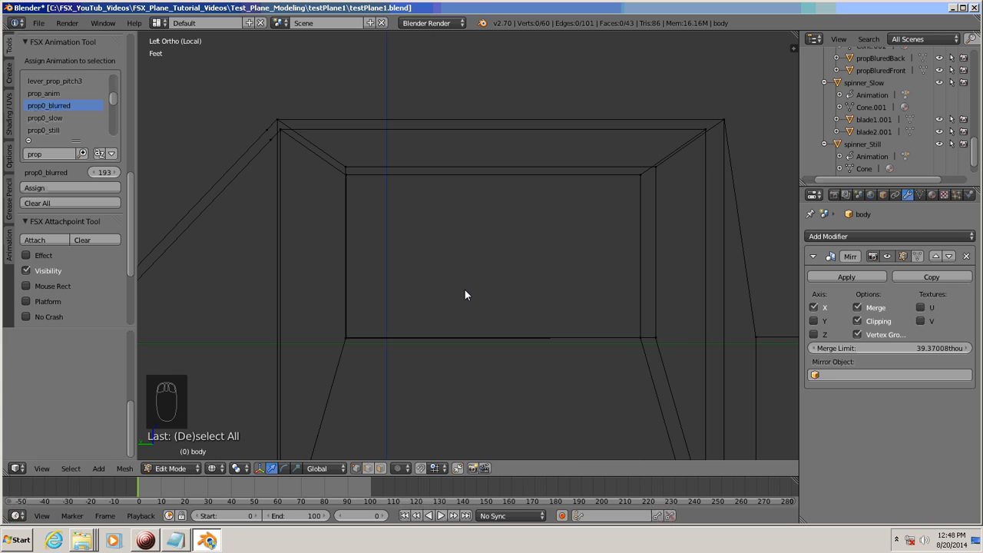
shift+middle_drag(533, 285, 389, 252)
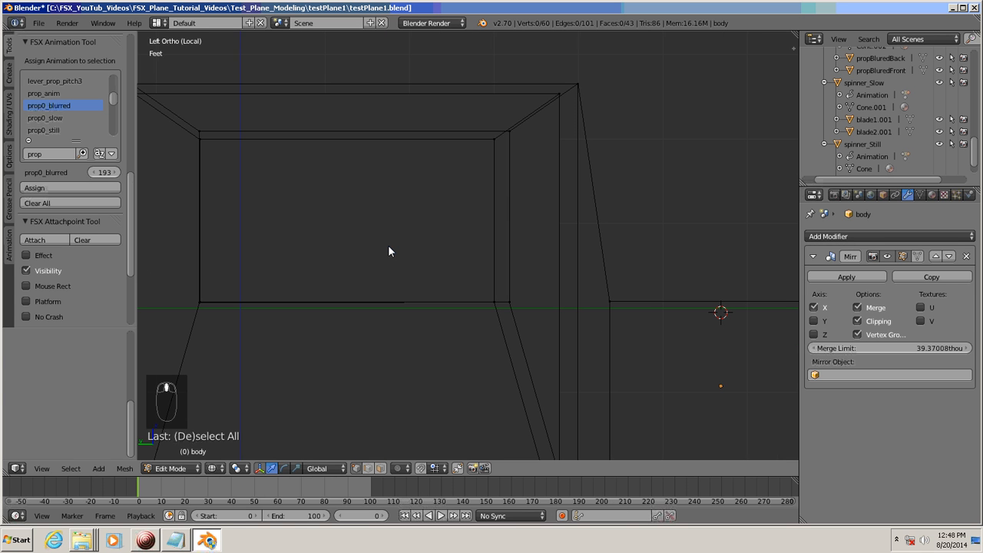
click(493, 139)
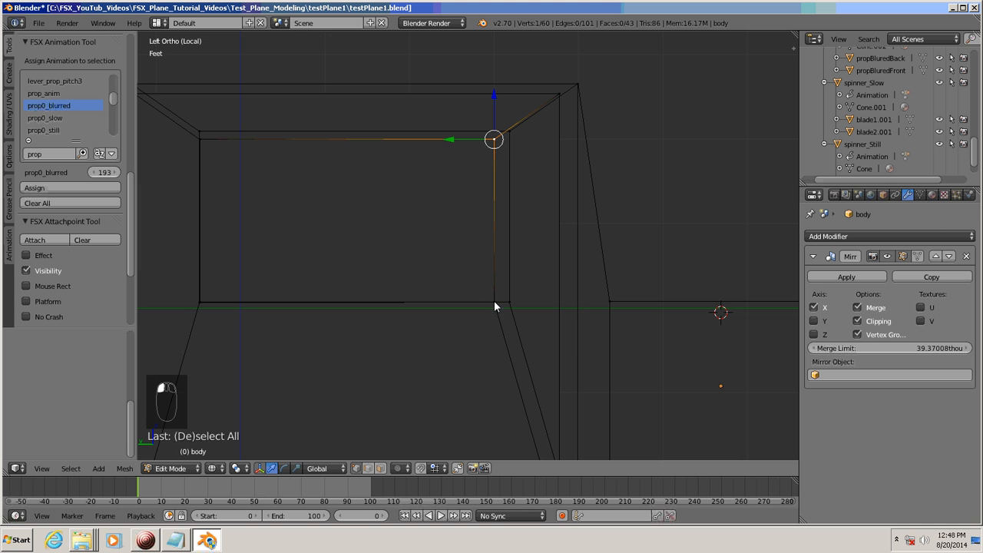
shift+click(494, 302)
scroll(530, 261, up, 5)
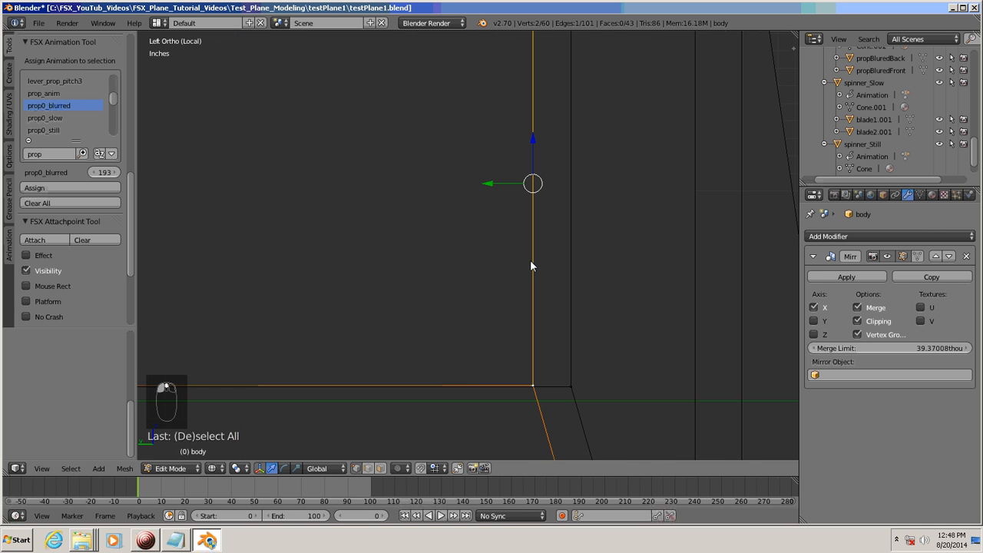
shift+middle_drag(662, 175, 535, 356)
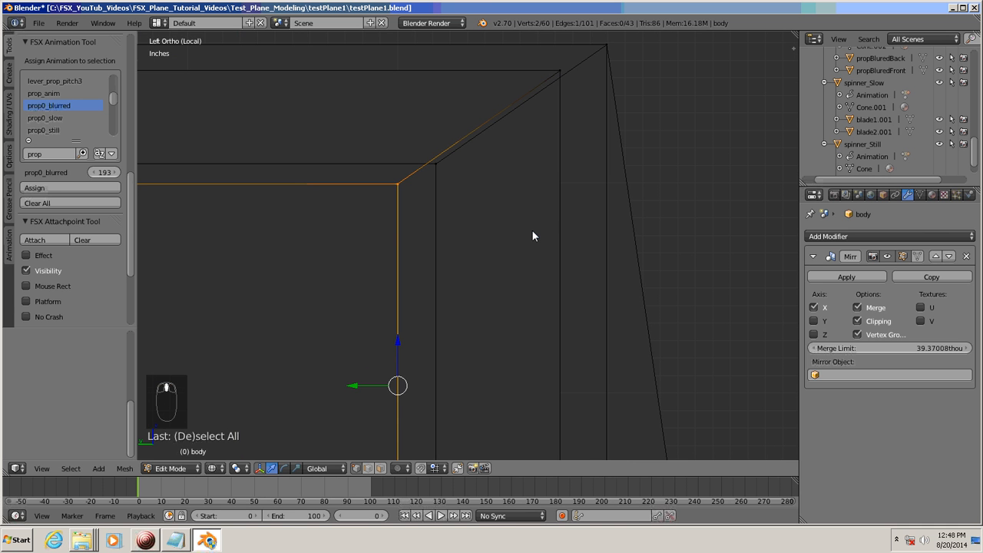
key(g)
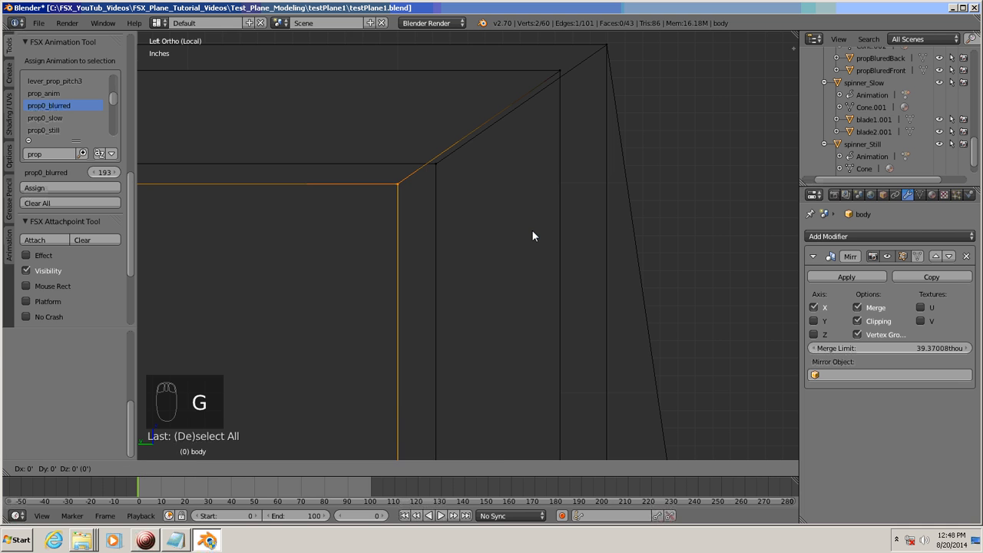
key(y)
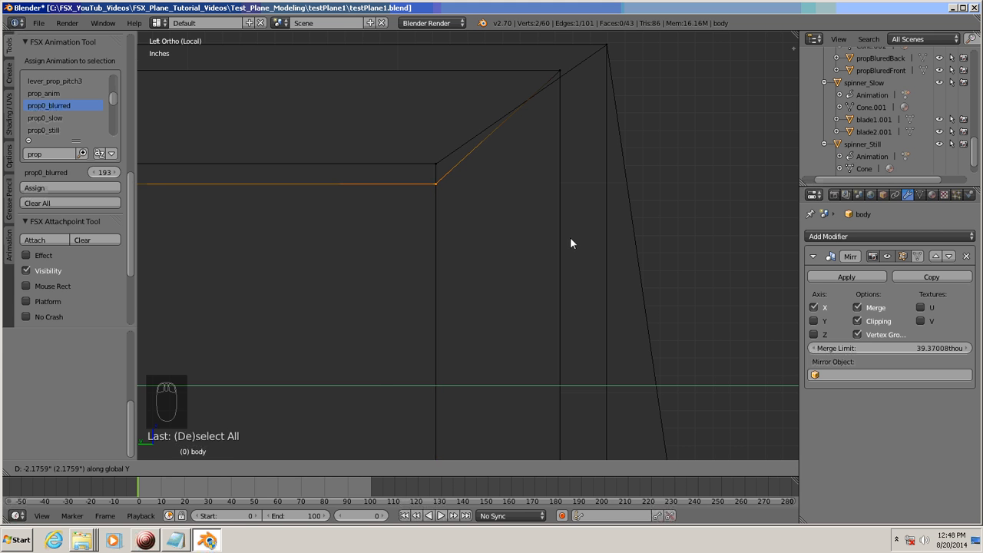
click(570, 244)
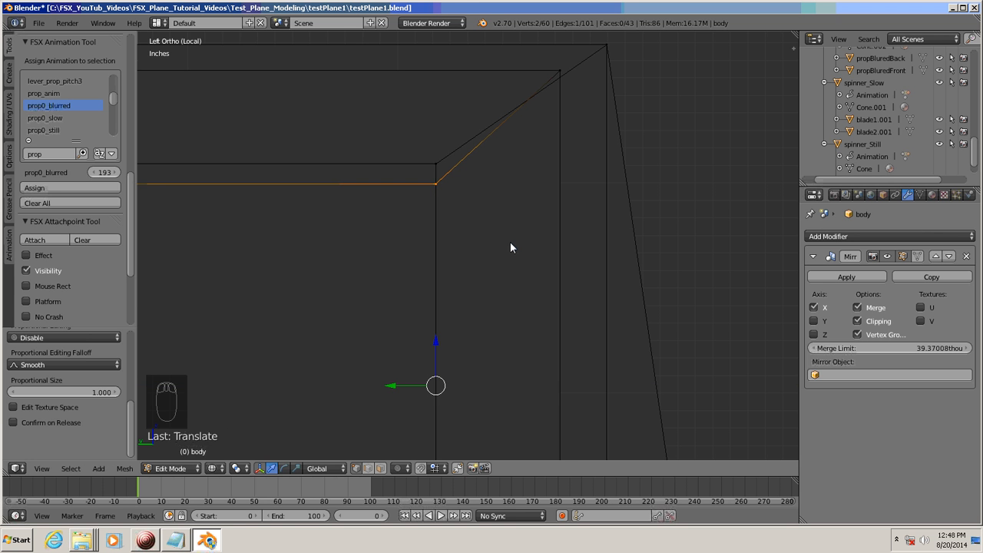
Move the inner shell's two upper side-window vertices up along Z to align them with the outer window's top edge.
scroll(510, 242, down, 3)
shift+middle_drag(351, 357, 568, 309)
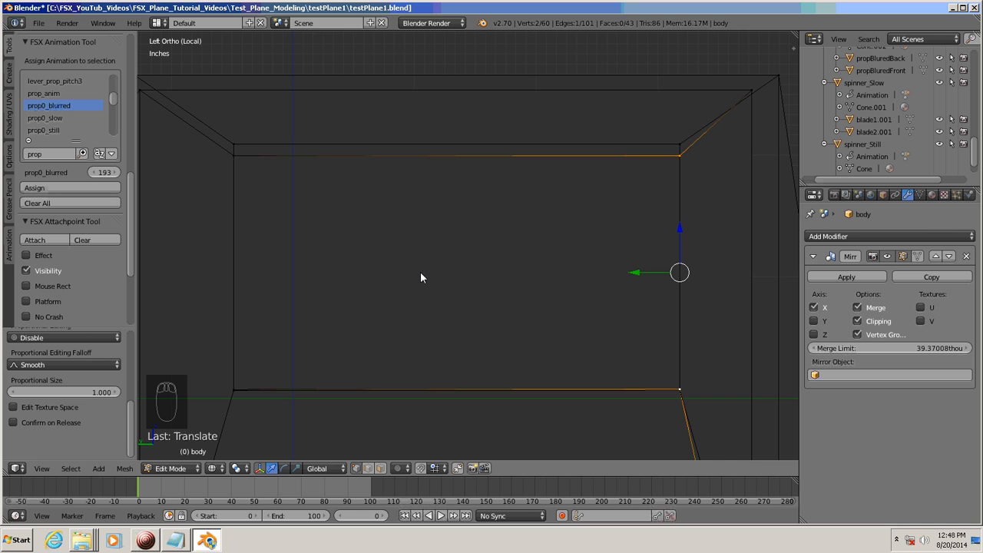
click(234, 157)
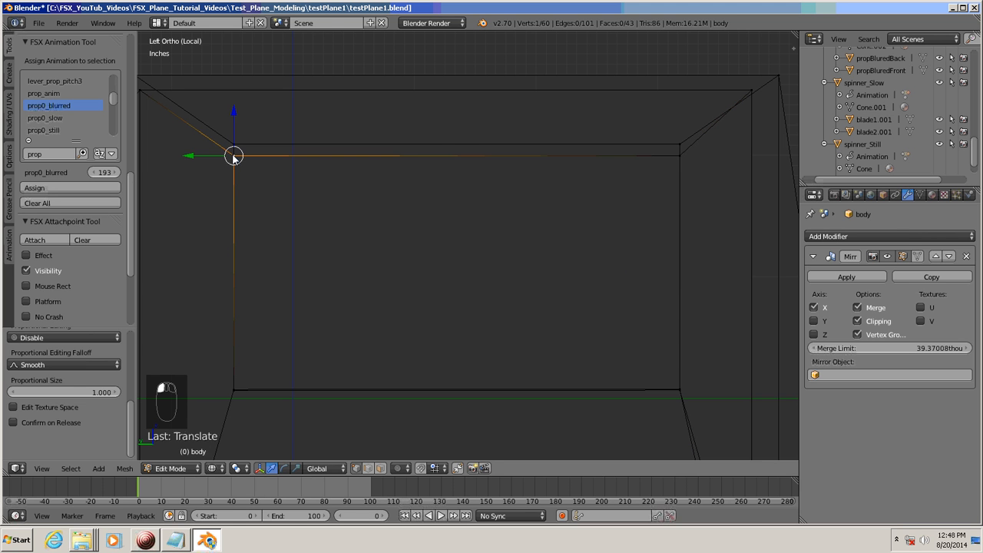
shift+click(680, 156)
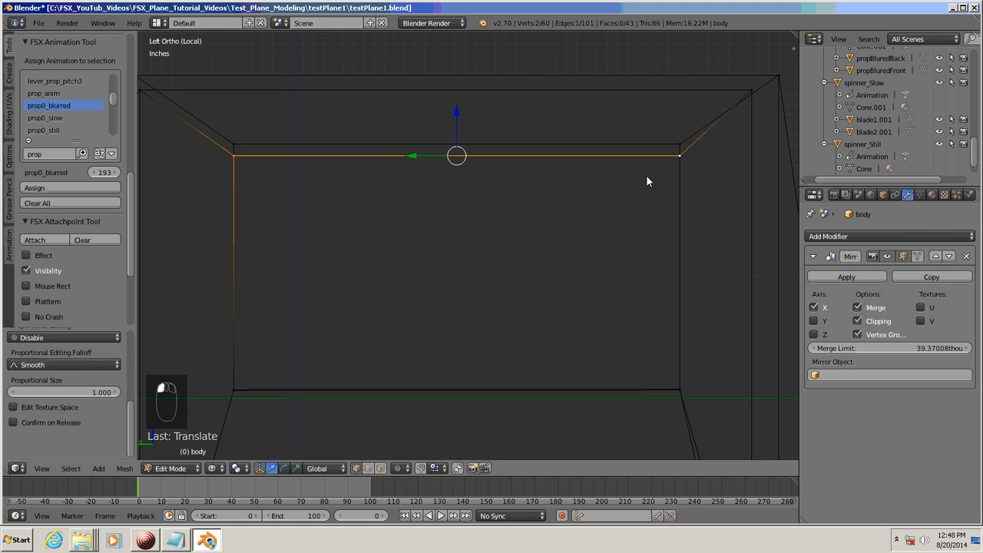
scroll(523, 222, up, 2)
shift+middle_drag(641, 249, 376, 359)
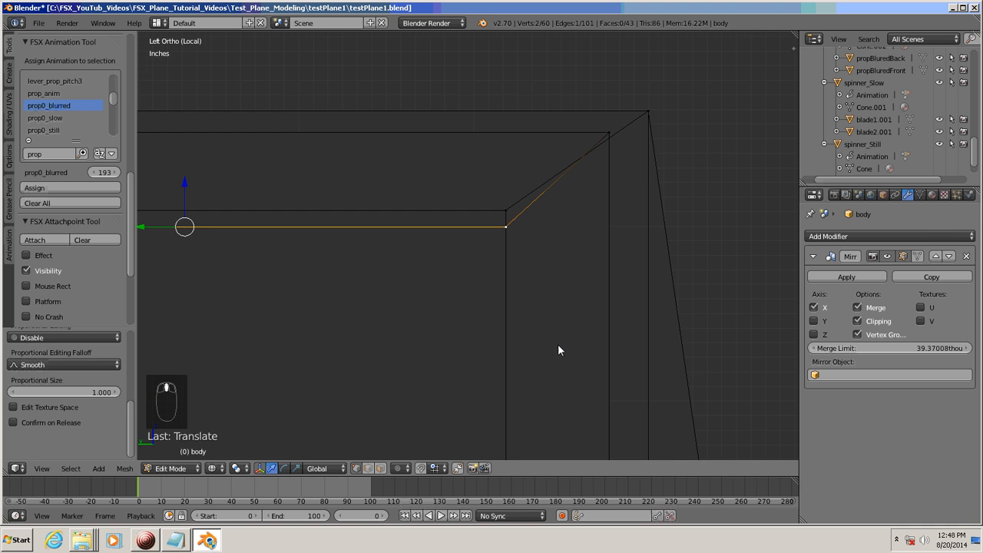
scroll(578, 338, up, 2)
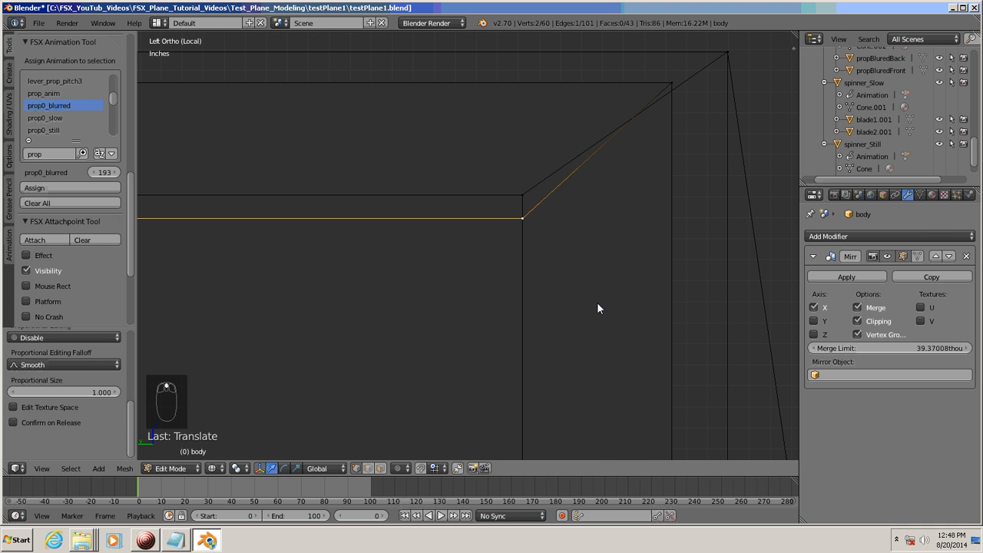
key(g)
key(z)
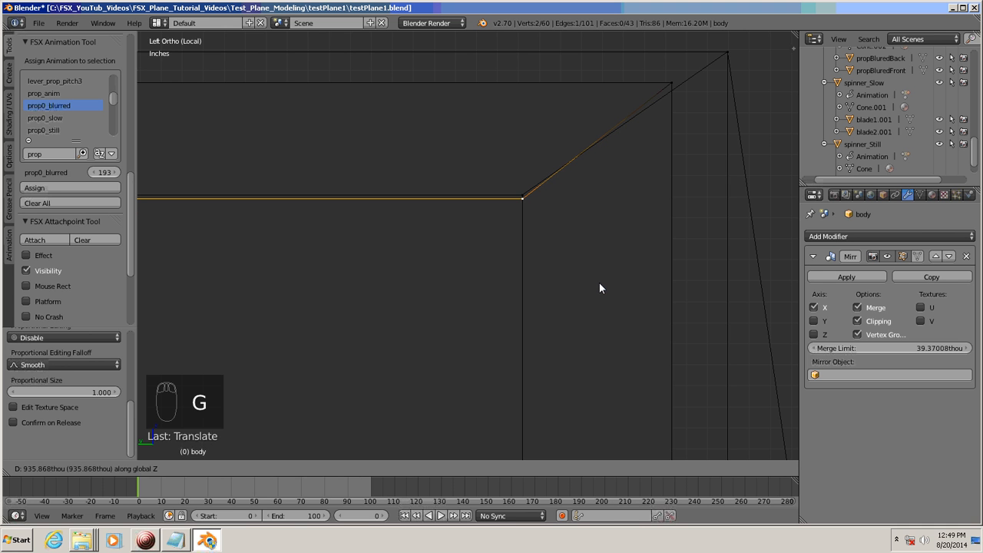
click(600, 282)
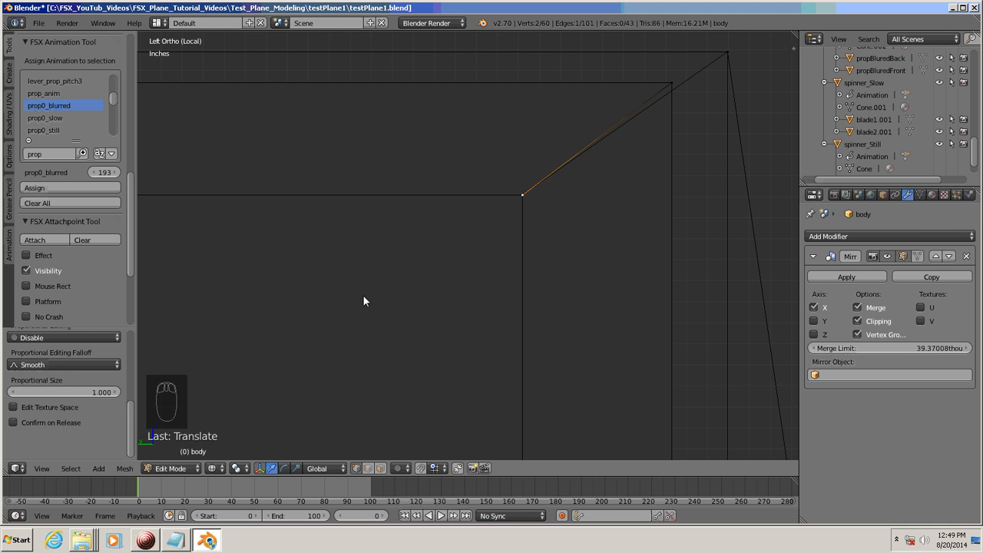
Select the inner shell's two lower side-window vertices and, in left view, raise them about 79 thou along Z to the outer window's bottom edge.
scroll(363, 296, down, 4)
shift+middle_drag(386, 307, 542, 129)
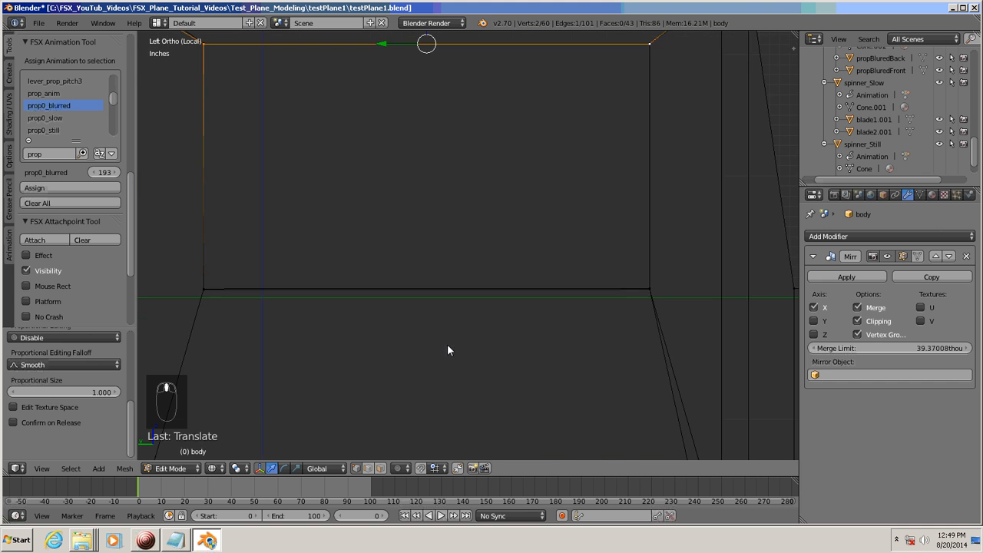
shift+middle_drag(441, 353, 261, 344)
scroll(411, 374, up, 3)
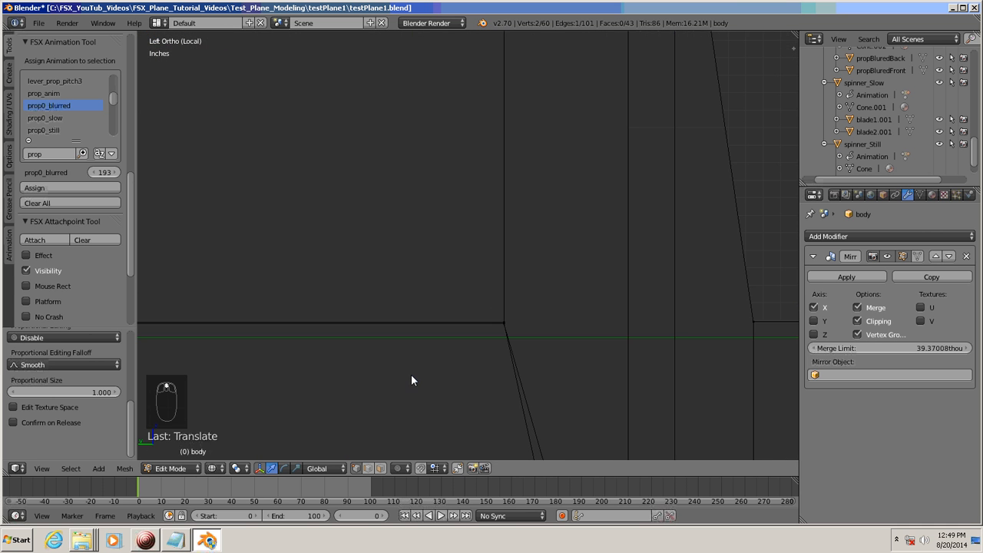
scroll(410, 379, up, 1)
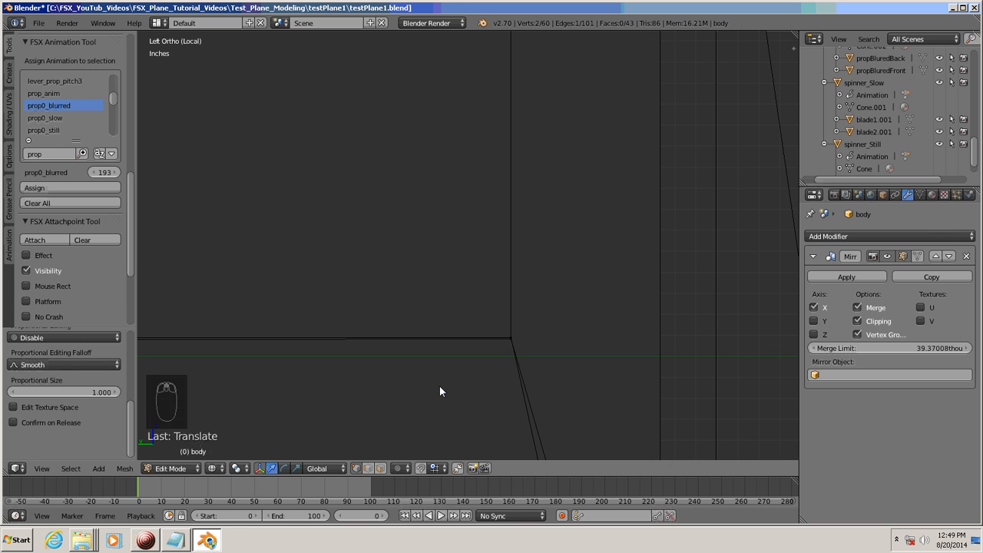
middle_drag(440, 385, 490, 386)
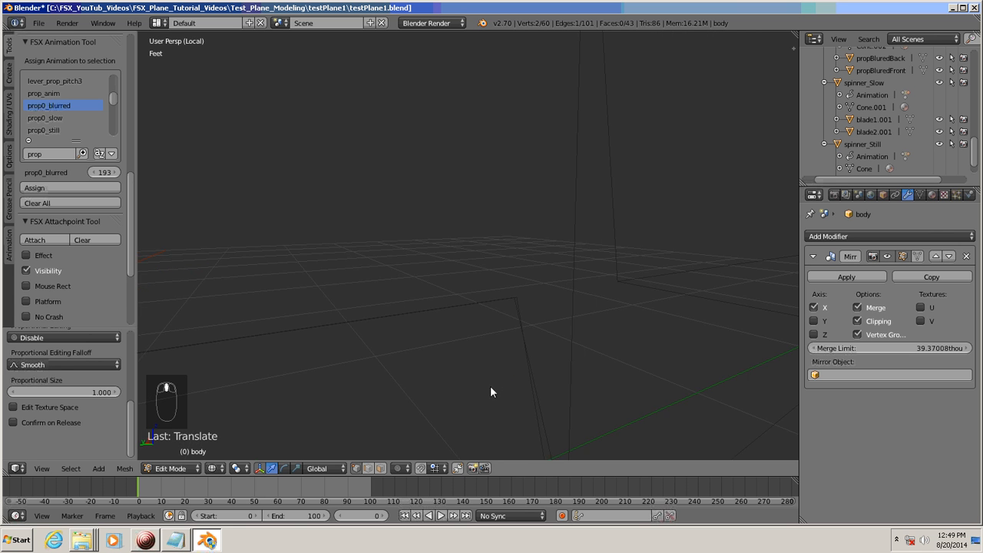
scroll(488, 386, down, 5)
mouse_move(568, 403)
middle_down()
mouse_move(542, 399)
mouse_move(586, 405)
middle_up()
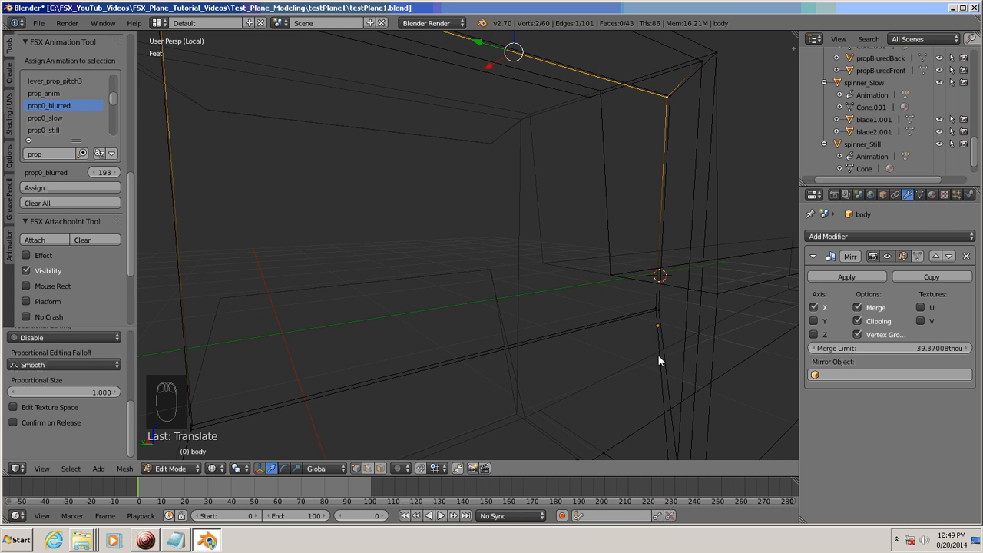
right_click(659, 309)
middle_drag(499, 403, 433, 369)
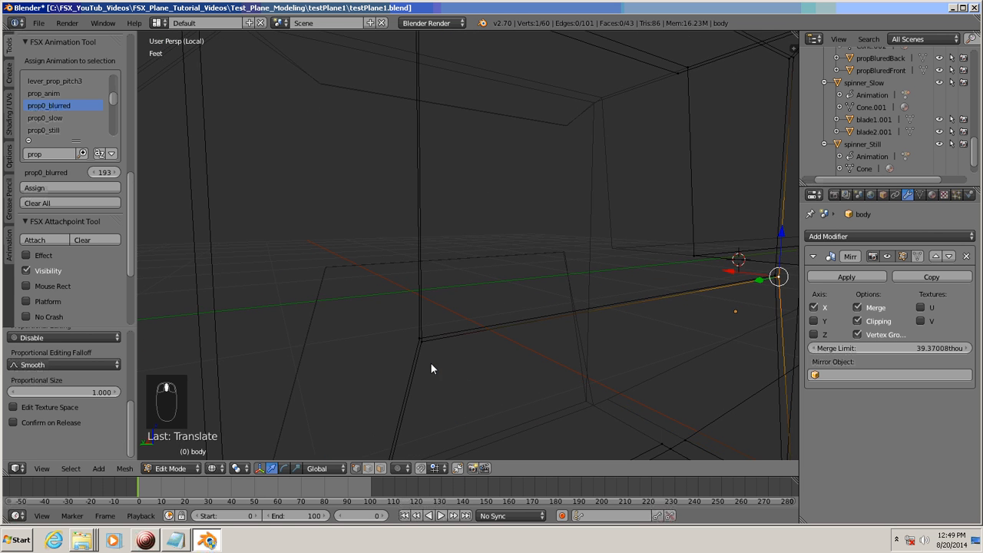
shift+right_click(422, 342)
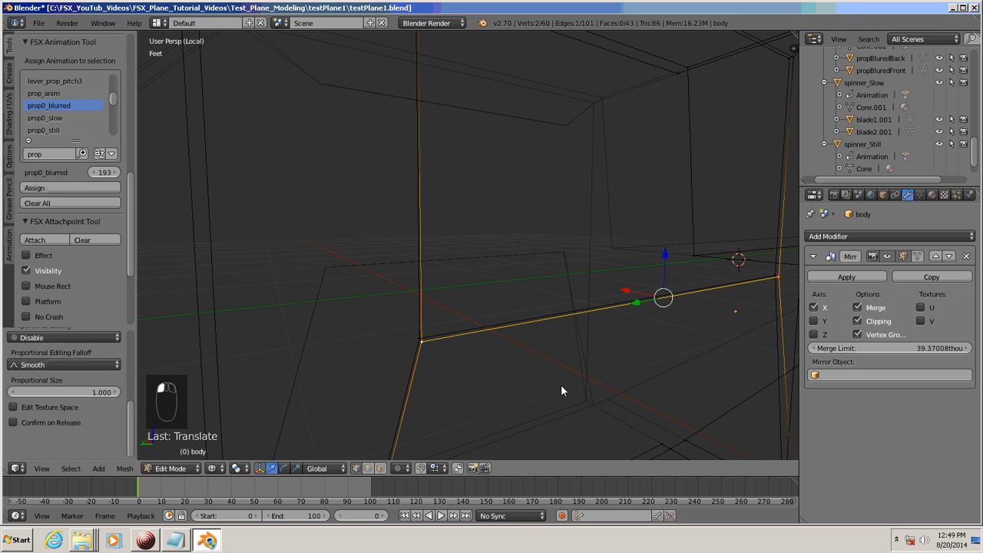
key(ctrl+KP_3)
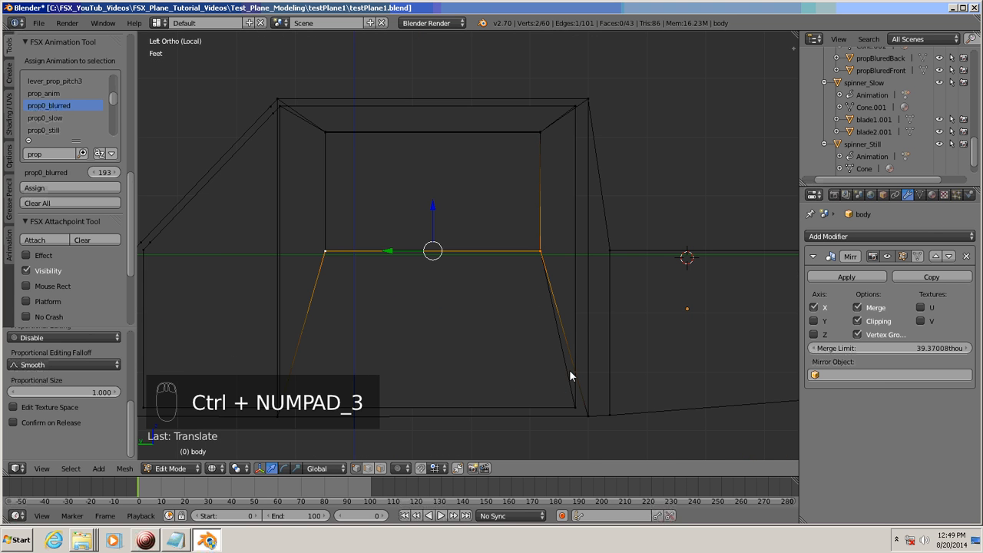
scroll(566, 365, up, 5)
shift+middle_drag(567, 359, 276, 288)
scroll(448, 366, up, 6)
scroll(484, 335, up, 3)
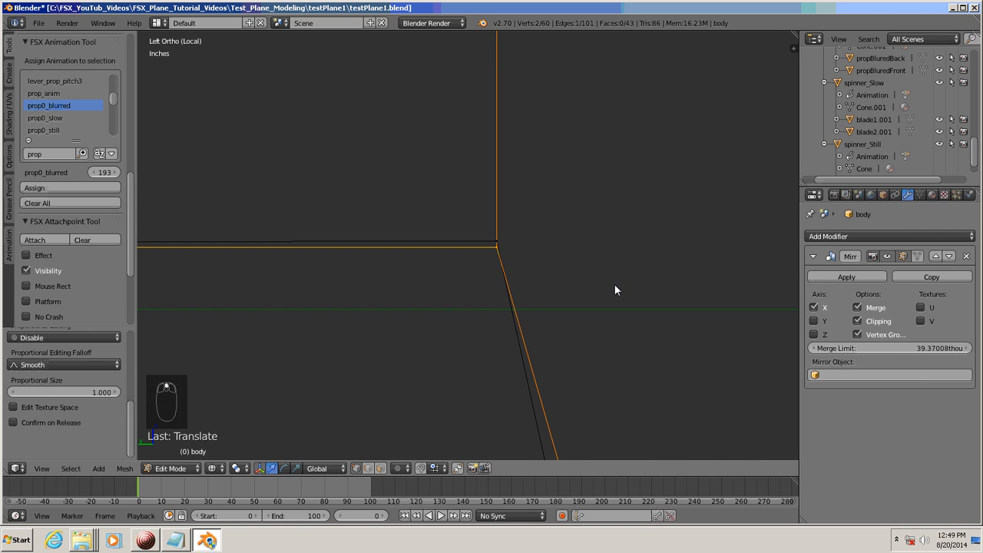
scroll(543, 281, up, 2)
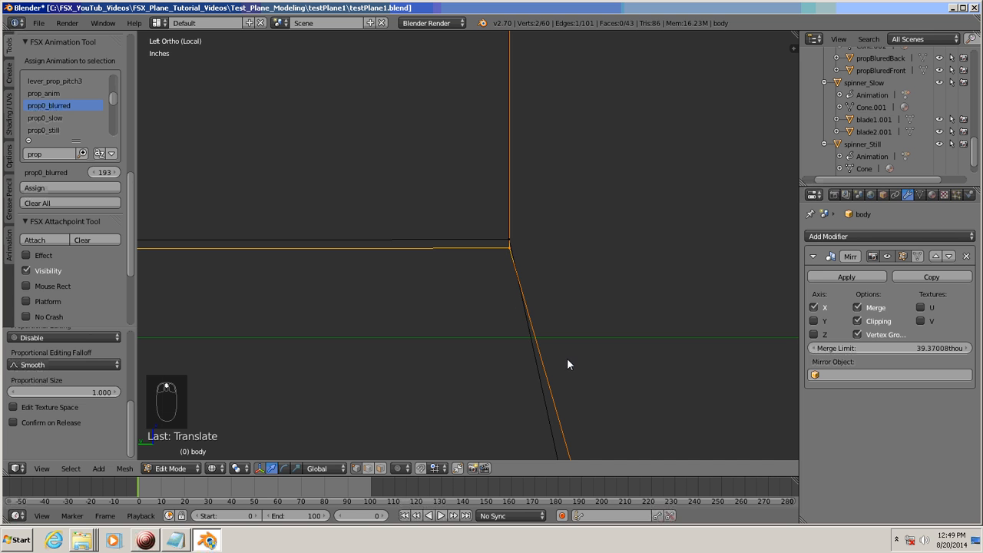
key(g)
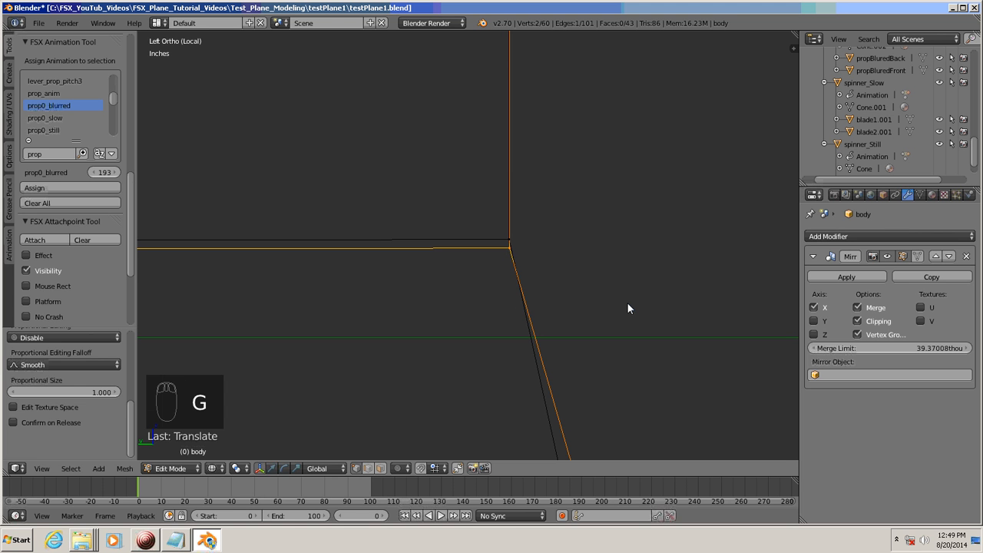
key(z)
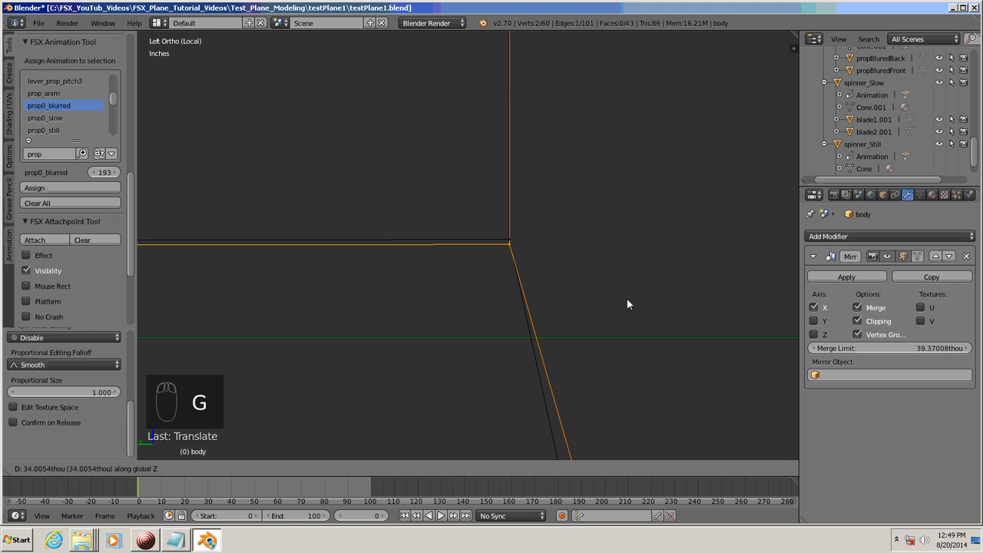
click(626, 294)
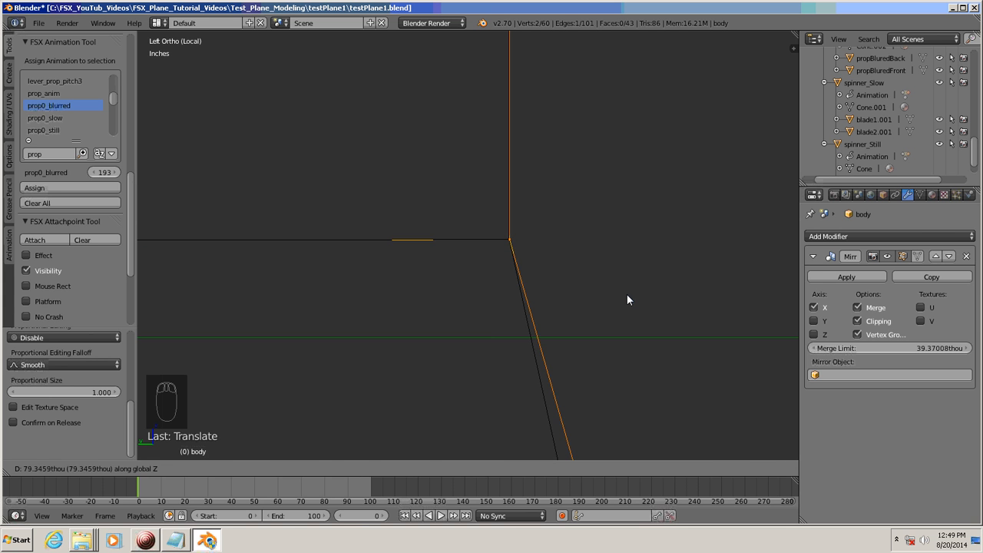
scroll(627, 293, down, 5)
scroll(626, 294, down, 8)
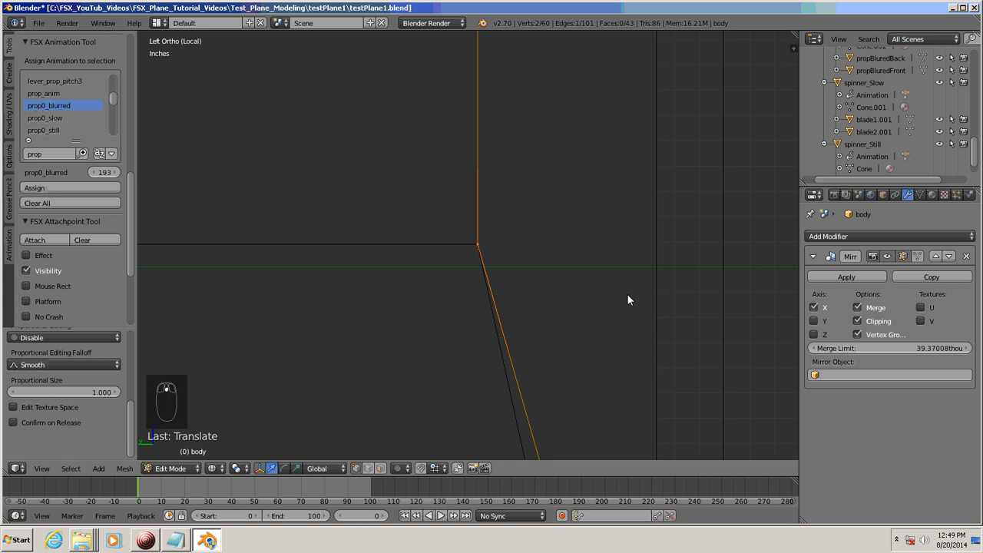
Switch to face selection mode and show the cabin in perspective with nothing selected.
shift+middle_drag(413, 315, 559, 339)
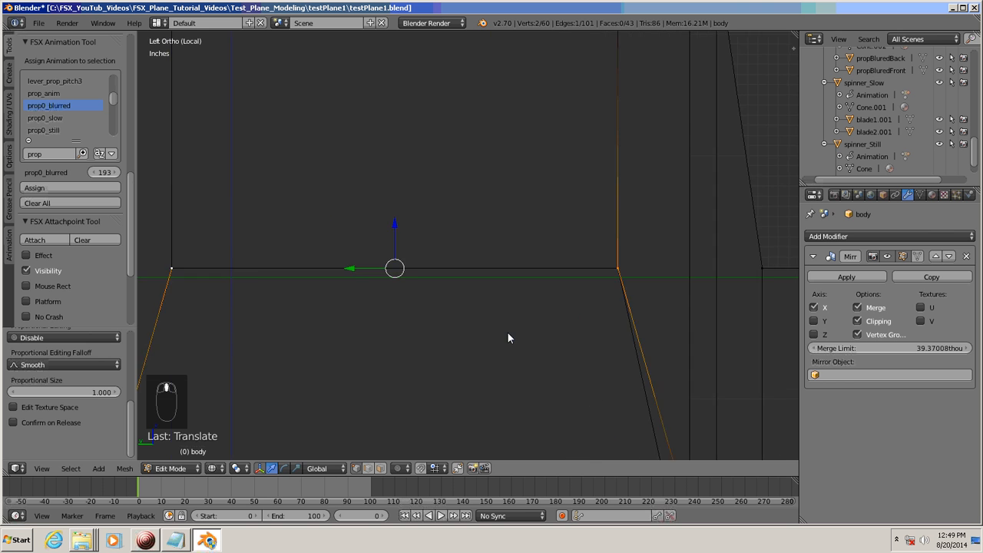
scroll(508, 333, down, 2)
middle_drag(447, 330, 475, 325)
scroll(454, 335, down, 6)
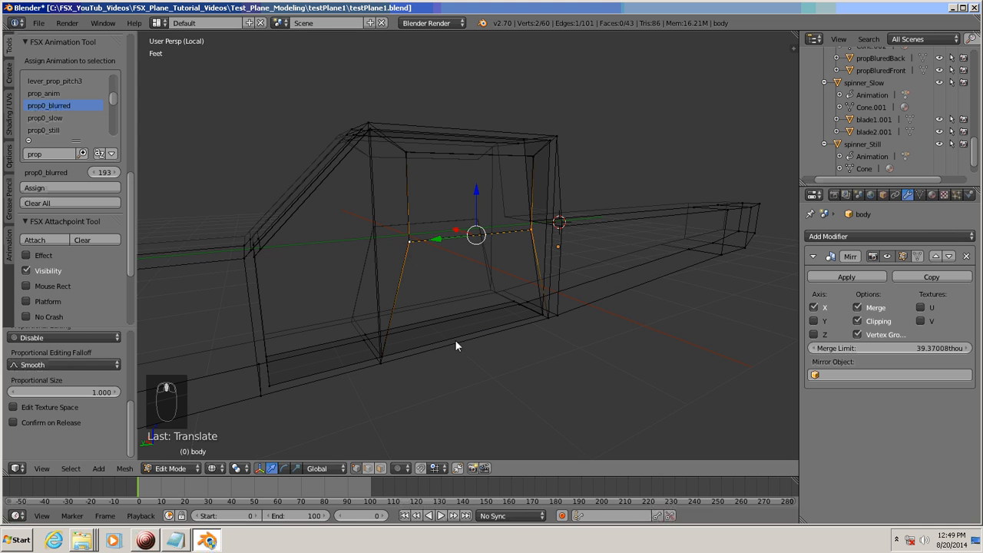
click(379, 468)
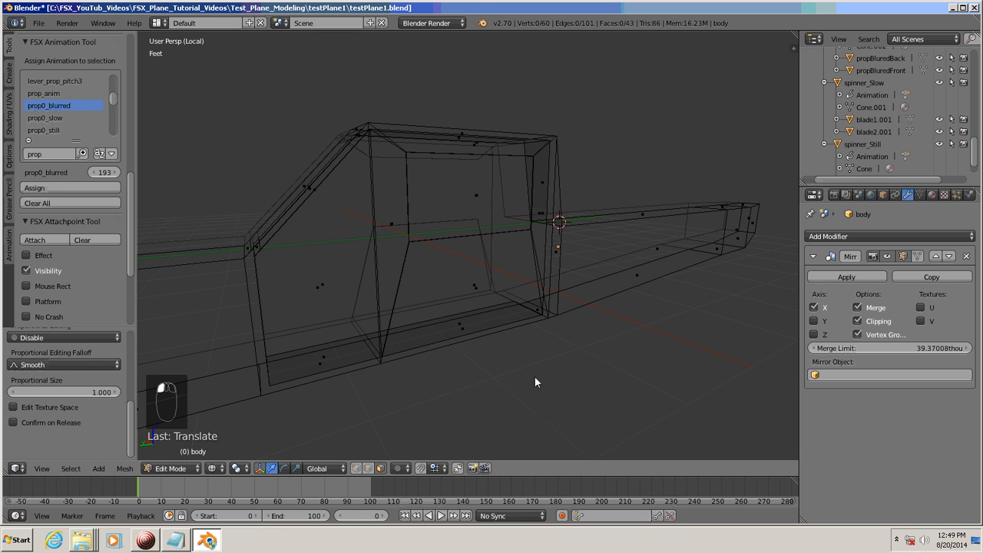
key(a)
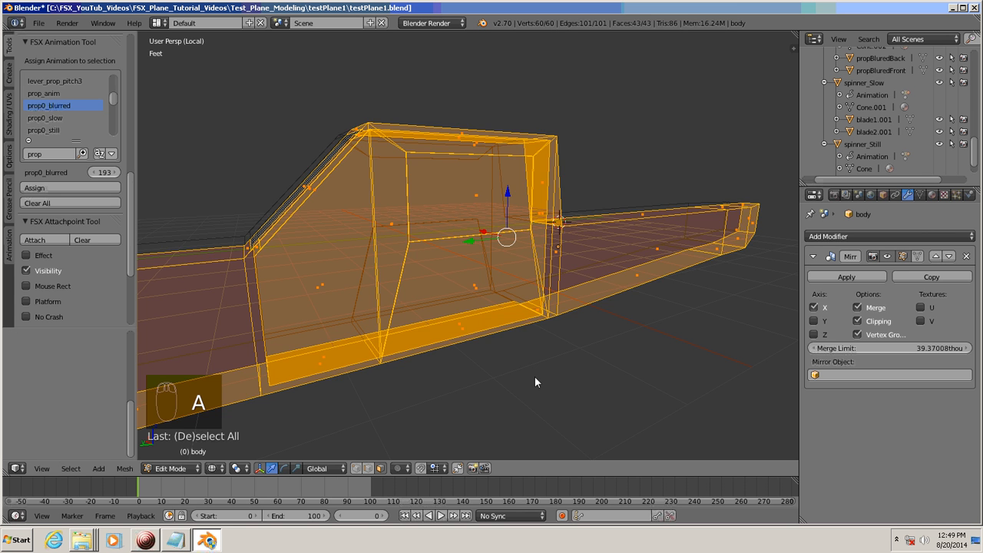
key(a)
mouse_move(535, 382)
middle_down()
mouse_move(569, 395)
mouse_move(587, 381)
mouse_move(573, 378)
mouse_move(589, 386)
mouse_move(545, 389)
middle_up()
scroll(574, 374, up, 2)
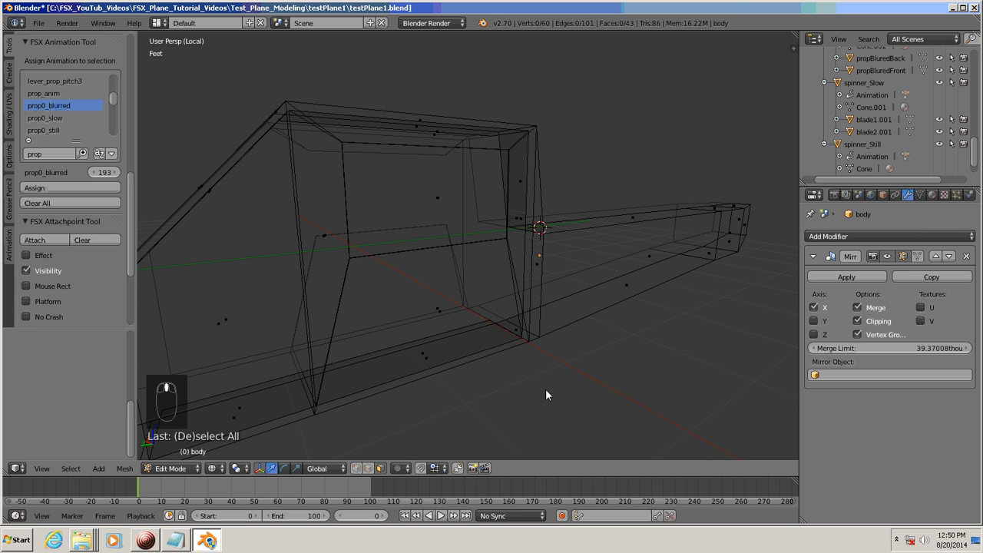
Delete the side-window faces of both the outer body and the inner shell, removing faces only.
click(448, 205)
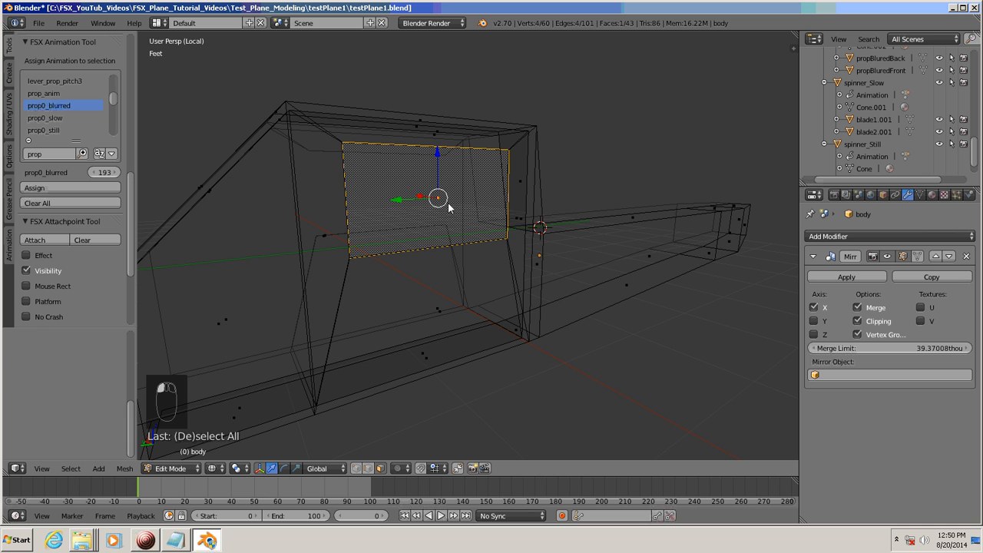
key(x)
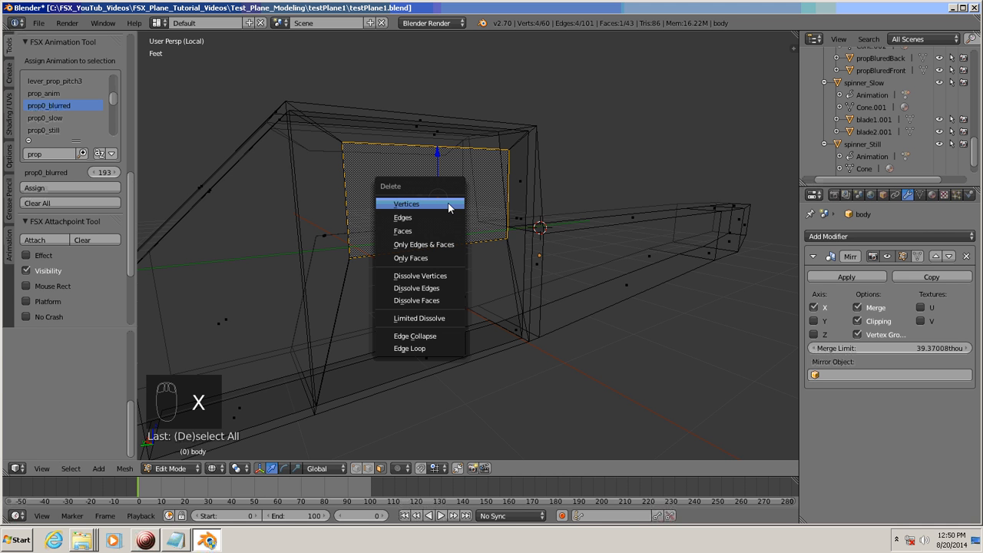
click(405, 230)
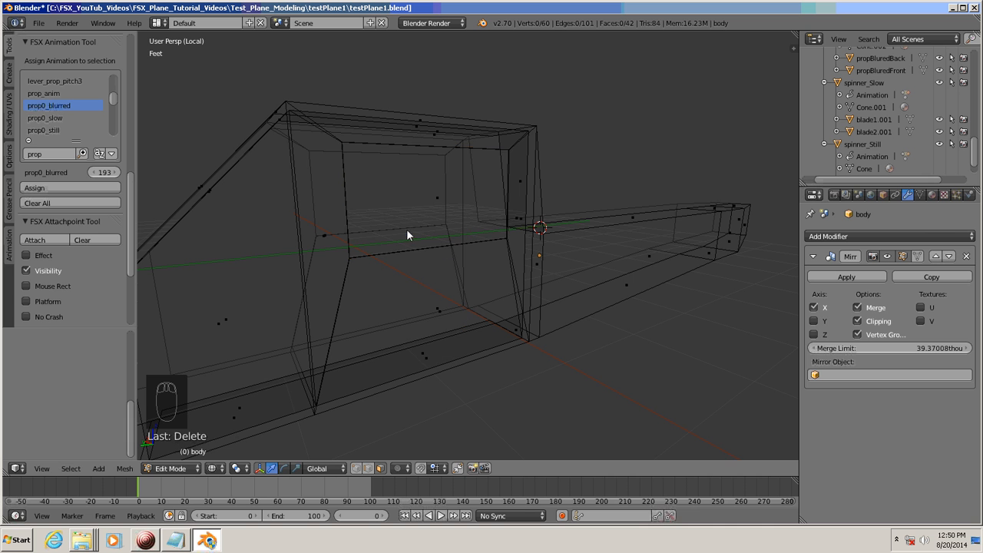
click(437, 197)
key(x)
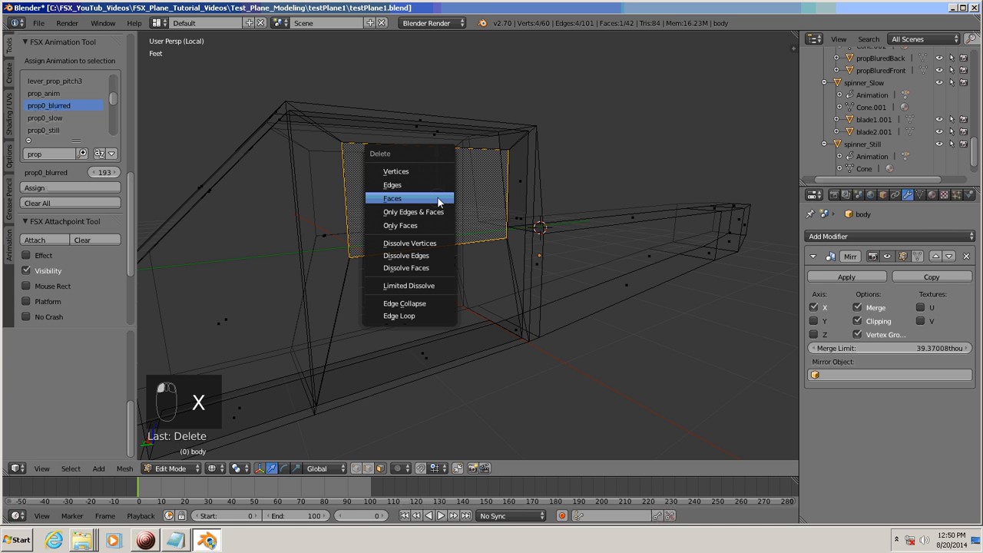
click(438, 198)
Delete the windshield faces of both the inner shell and the outer body, removing faces only.
middle_drag(438, 198, 462, 230)
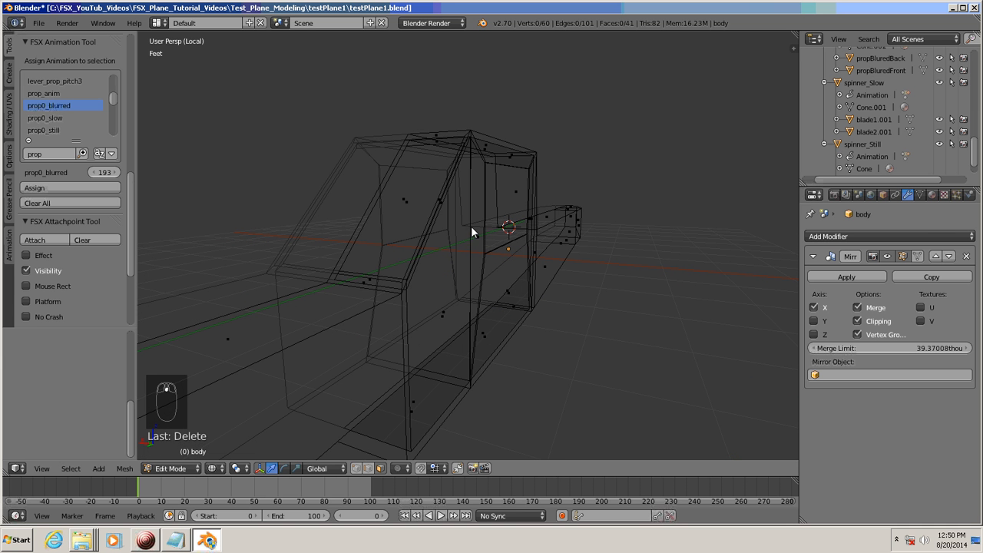
click(401, 205)
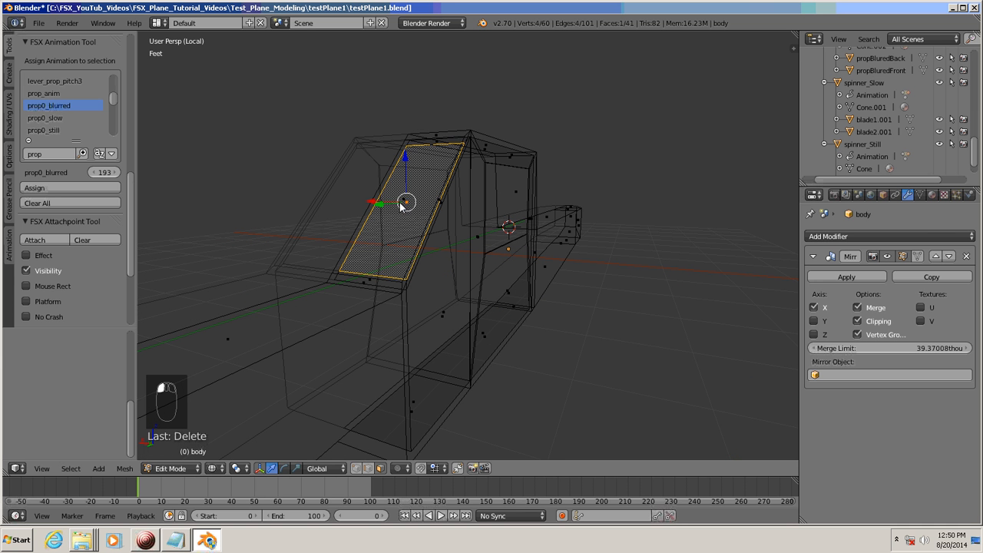
key(x)
click(402, 203)
click(400, 205)
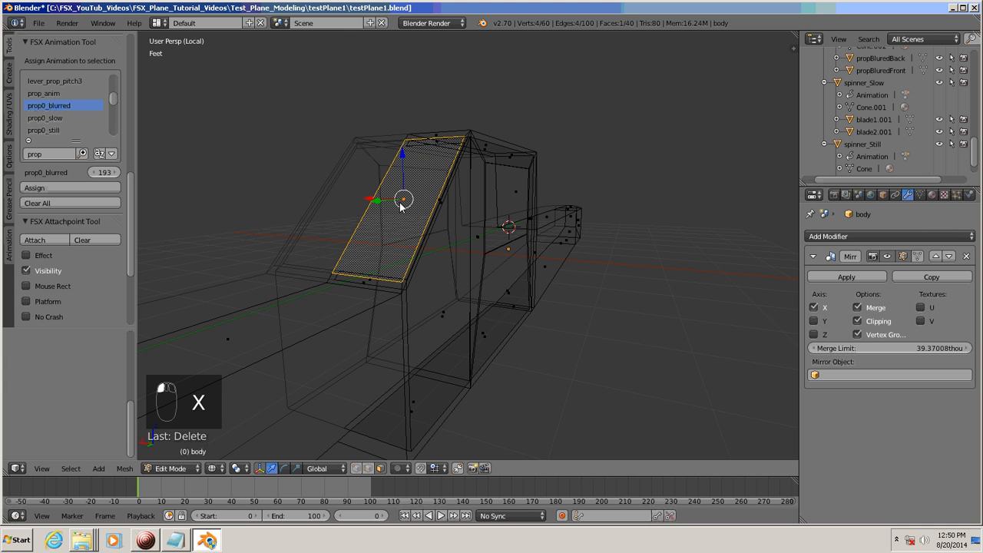
key(x)
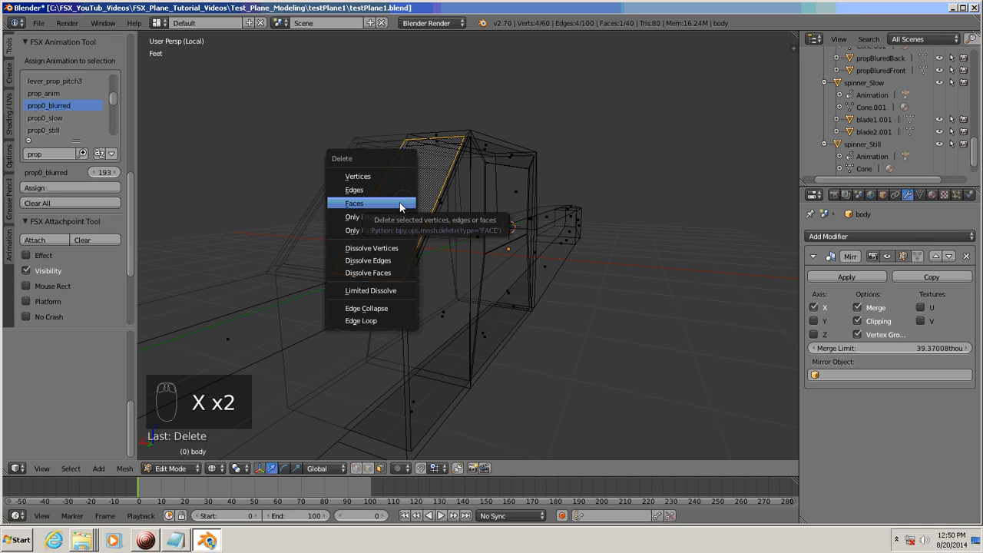
click(403, 203)
Show the body in solid shading and examine the windshield and side-window openings and the gap between the inner and outer shells.
middle_drag(455, 263, 496, 255)
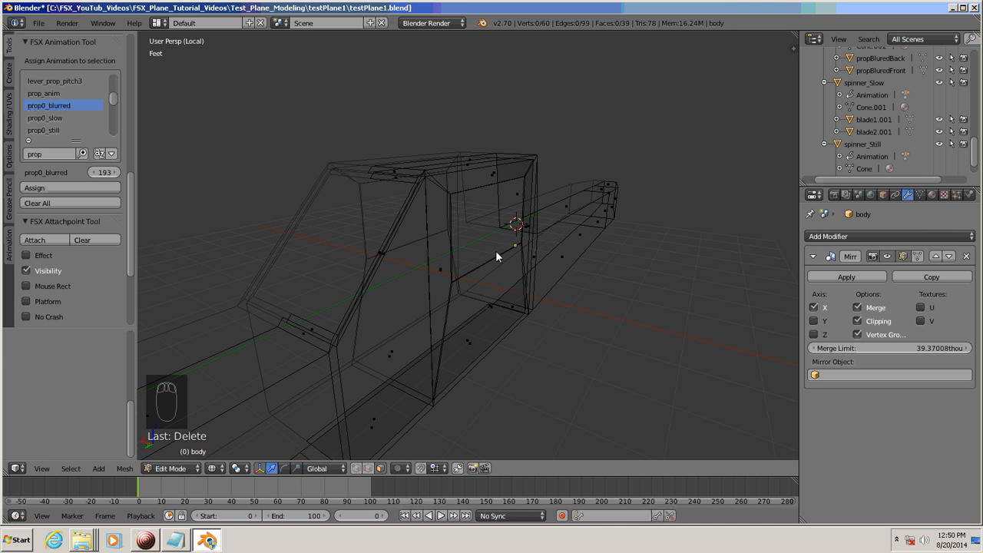
key(z)
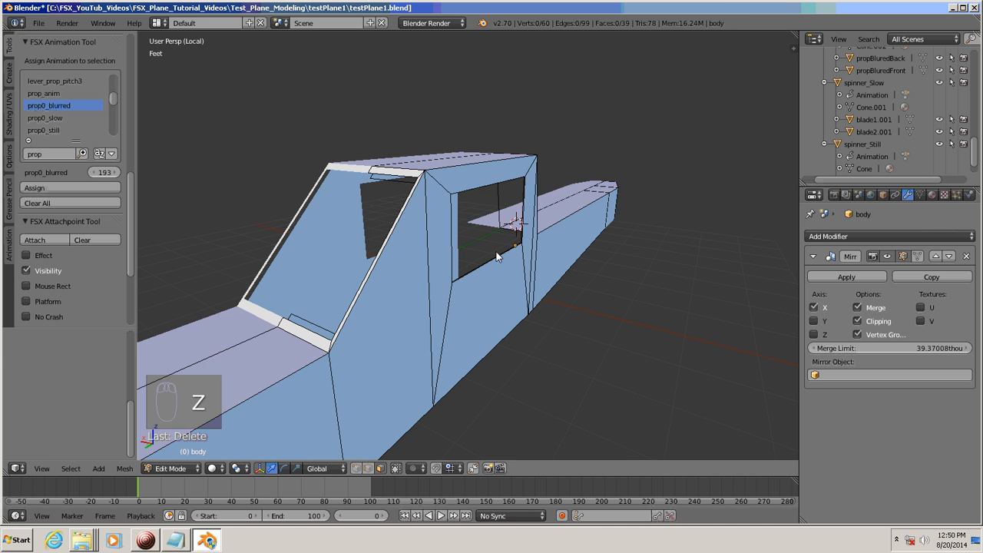
mouse_move(466, 303)
middle_down()
mouse_move(507, 300)
mouse_move(470, 298)
mouse_move(436, 326)
mouse_move(482, 299)
mouse_move(503, 305)
mouse_move(480, 301)
middle_up()
scroll(519, 270, up, 6)
scroll(517, 270, down, 3)
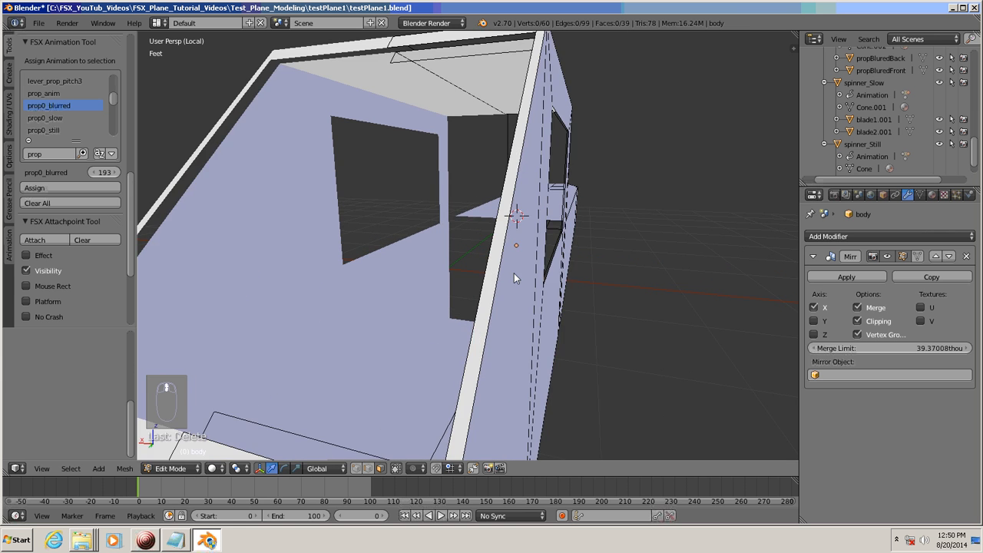
scroll(548, 308, down, 2)
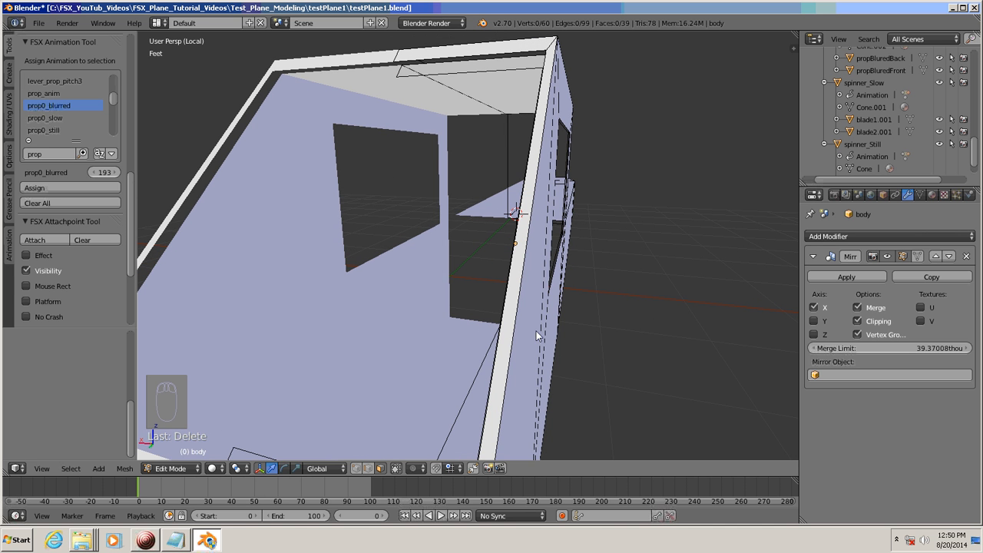
middle_drag(536, 331, 517, 286)
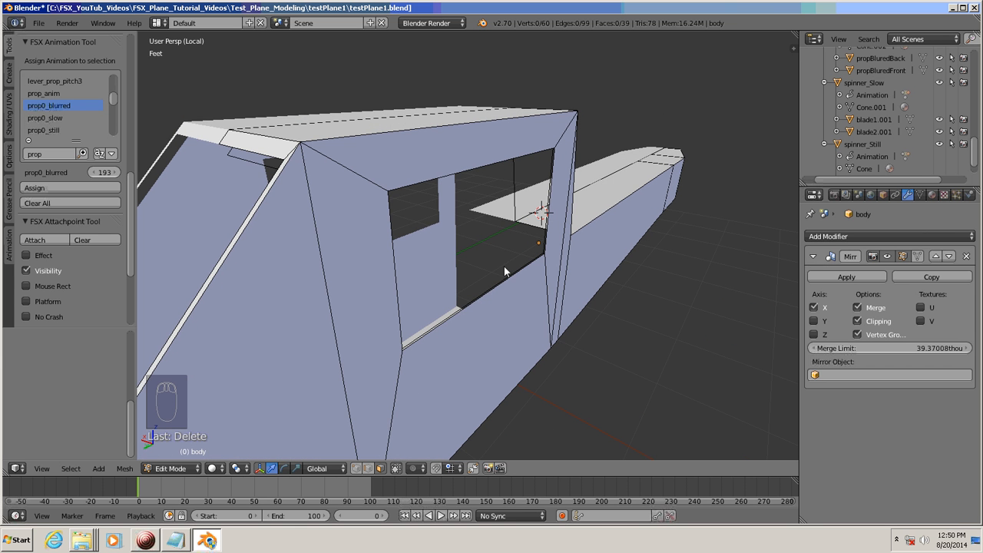
mouse_move(548, 346)
middle_down()
mouse_move(518, 331)
mouse_move(557, 337)
mouse_move(555, 351)
mouse_move(511, 380)
middle_up()
scroll(510, 371, up, 4)
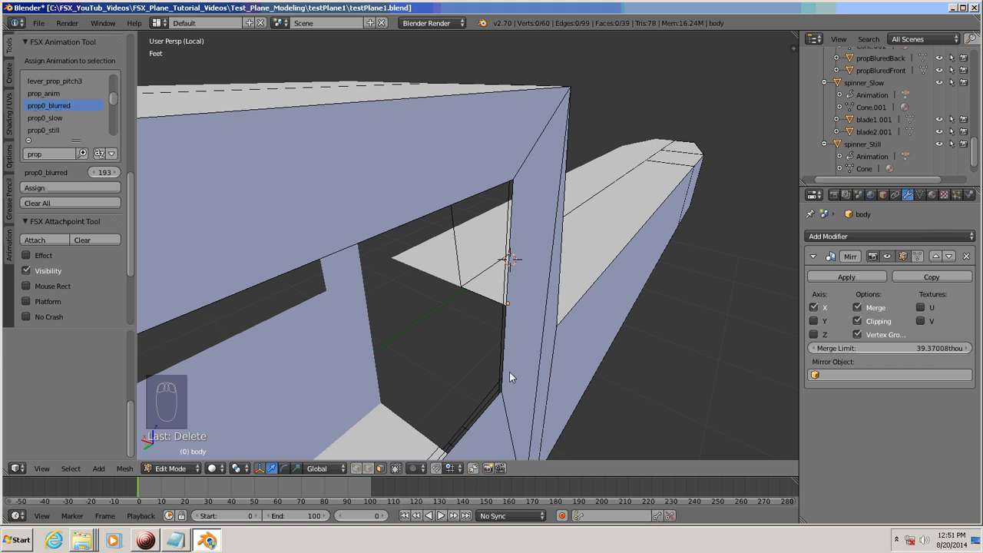
Return to wireframe, switch to vertex selection and select the inner shell's four vertices bounding the wall panel behind the side window.
key(z)
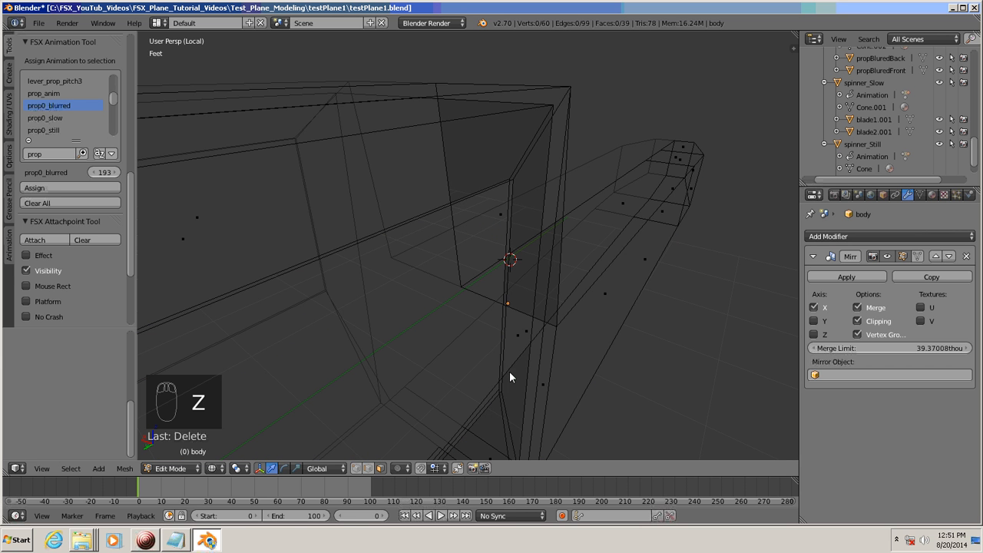
middle_drag(510, 374, 506, 355)
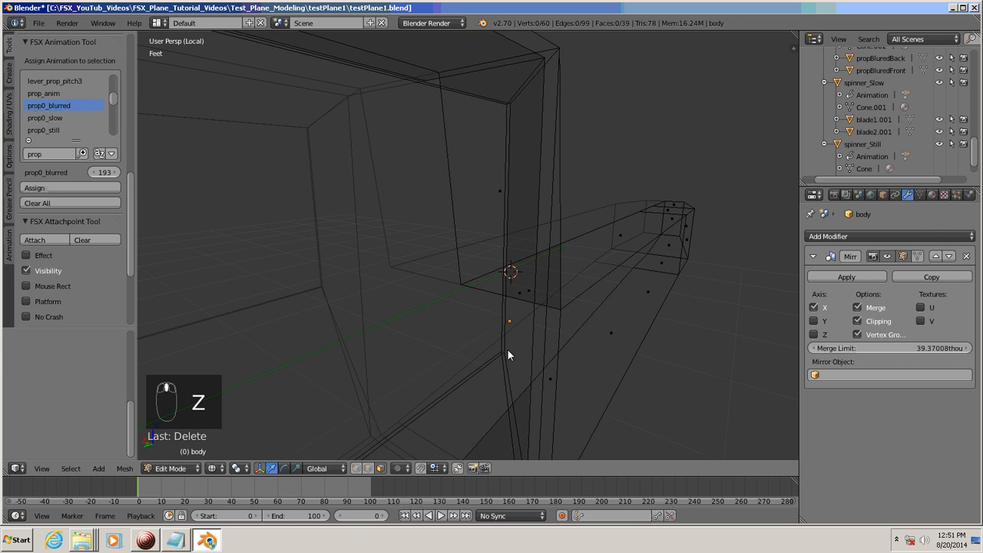
click(354, 469)
middle_drag(390, 351, 395, 351)
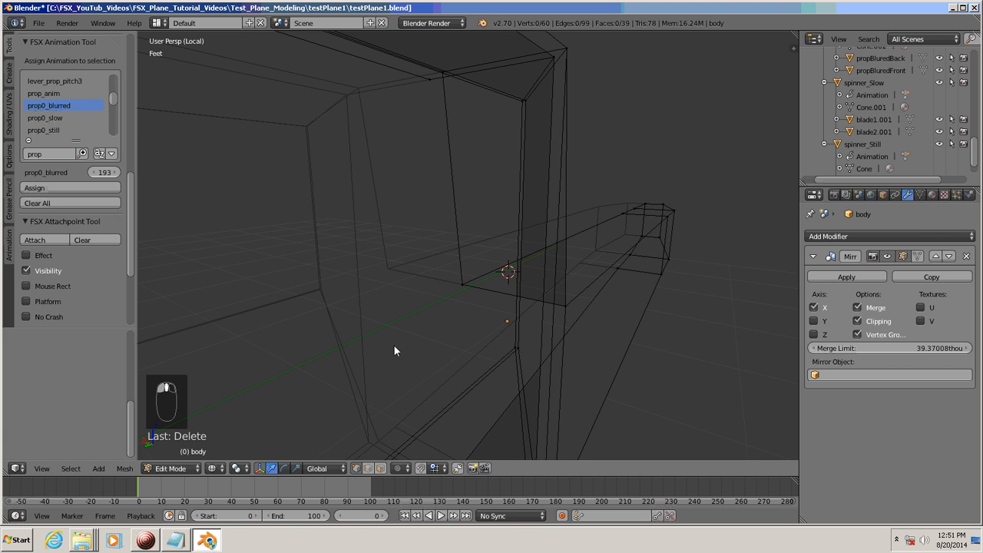
click(521, 101)
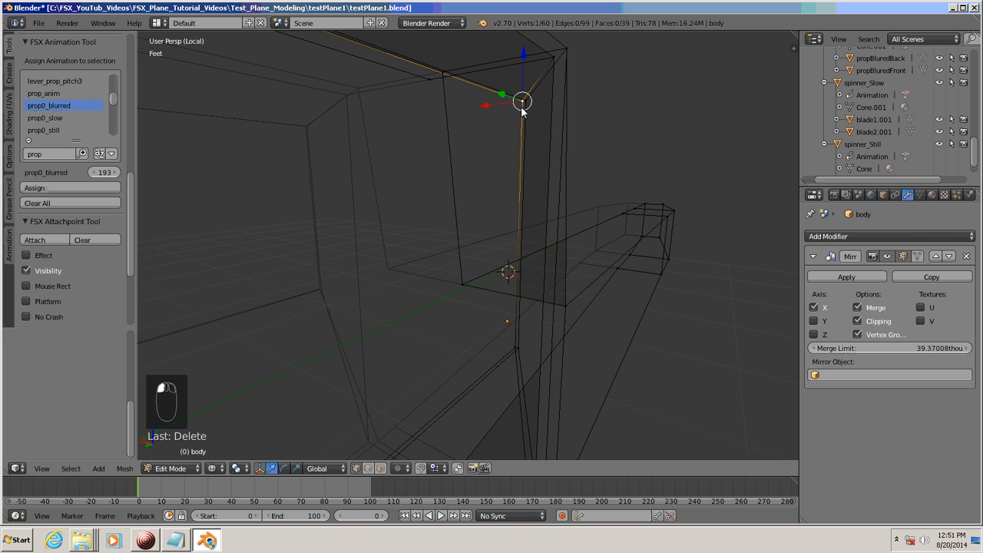
shift+click(512, 344)
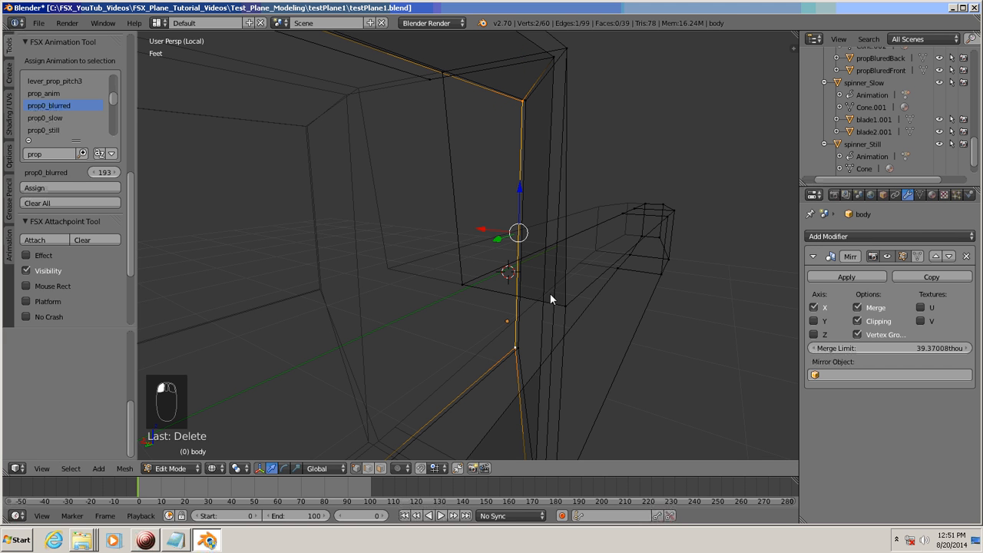
shift+click(553, 56)
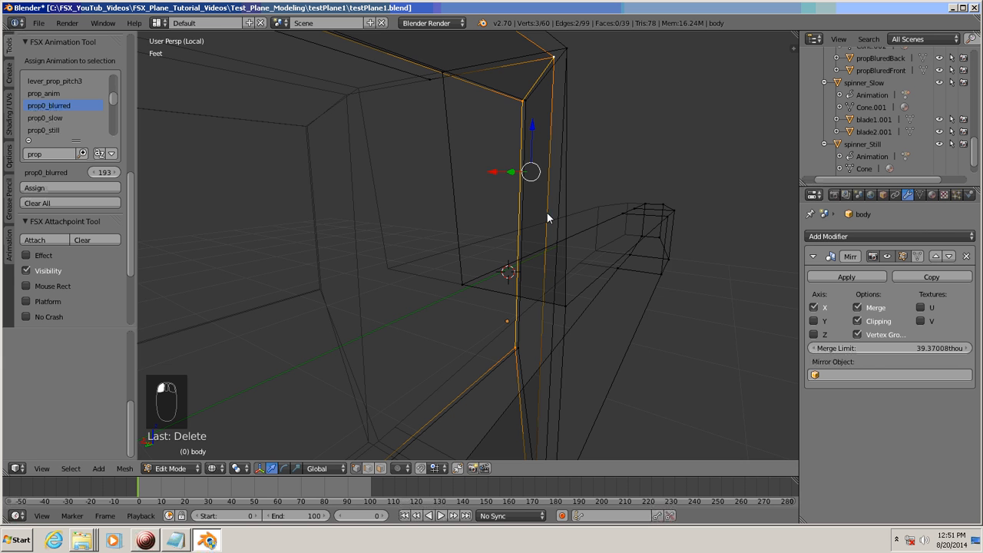
middle_drag(543, 223, 528, 347)
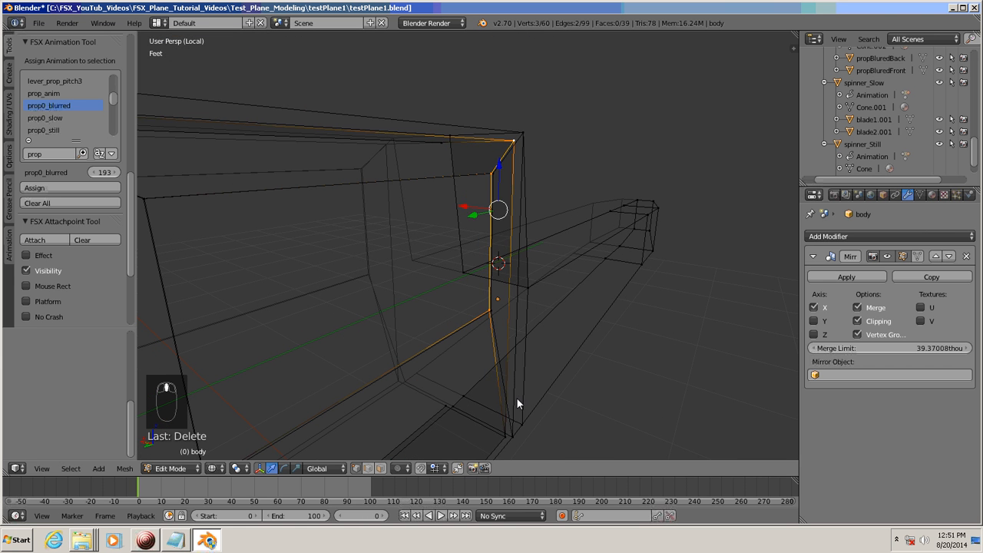
shift+click(503, 444)
mouse_move(482, 416)
middle_down()
mouse_move(385, 416)
mouse_move(335, 401)
mouse_move(445, 407)
mouse_move(321, 399)
middle_up()
scroll(320, 399, up, 5)
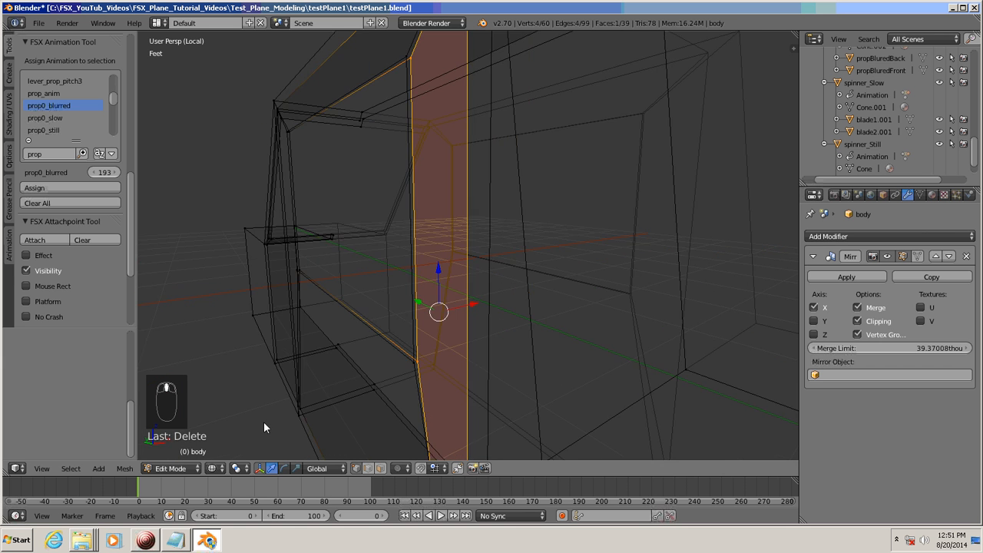
Add the inner shell's floor vertex below the side window's front edge and the window's two front corner vertices to the selection.
middle_drag(263, 428, 420, 452)
middle_drag(518, 391, 711, 299)
scroll(460, 434, up, 2)
middle_drag(542, 398, 273, 288)
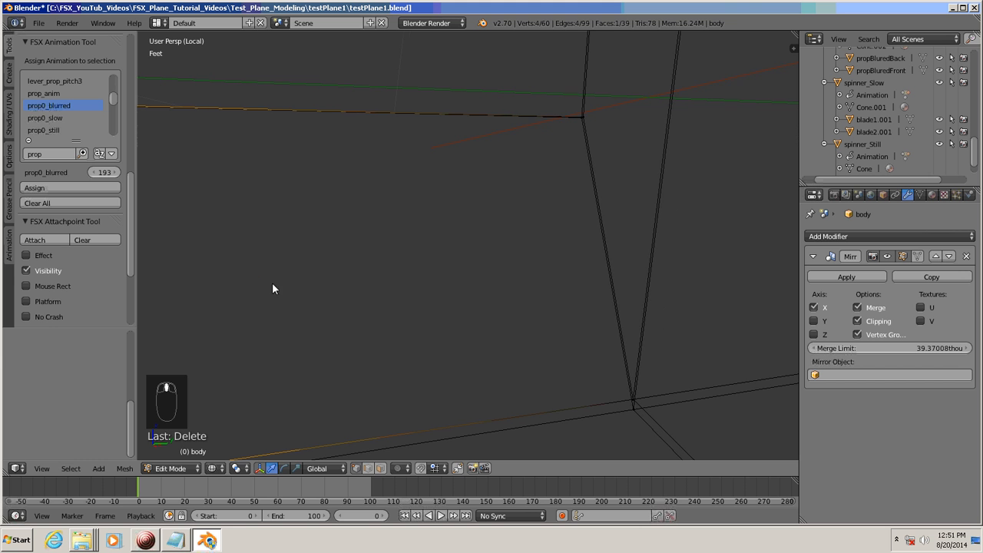
shift+click(635, 411)
middle_drag(727, 123, 652, 446)
middle_drag(606, 332, 652, 356)
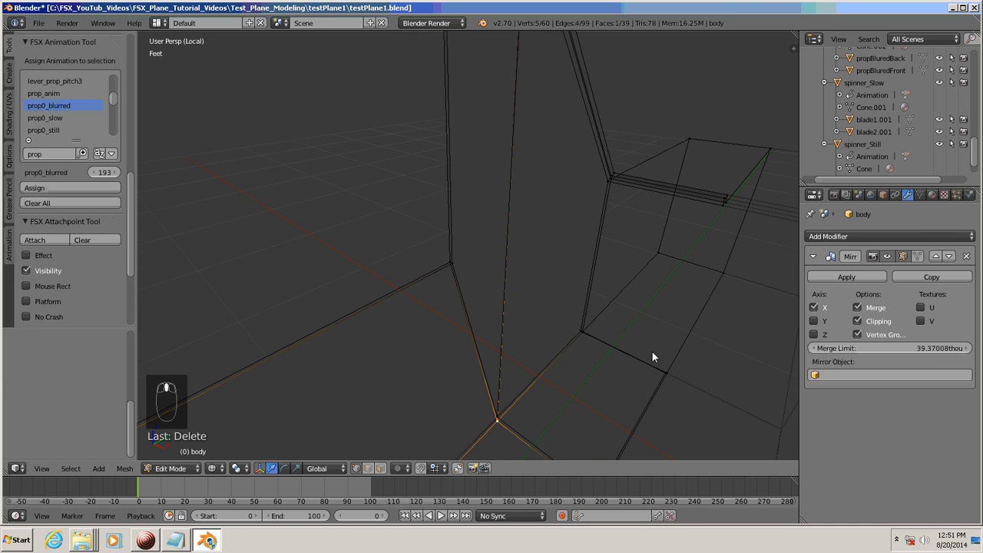
shift+click(453, 262)
middle_drag(490, 126, 470, 112)
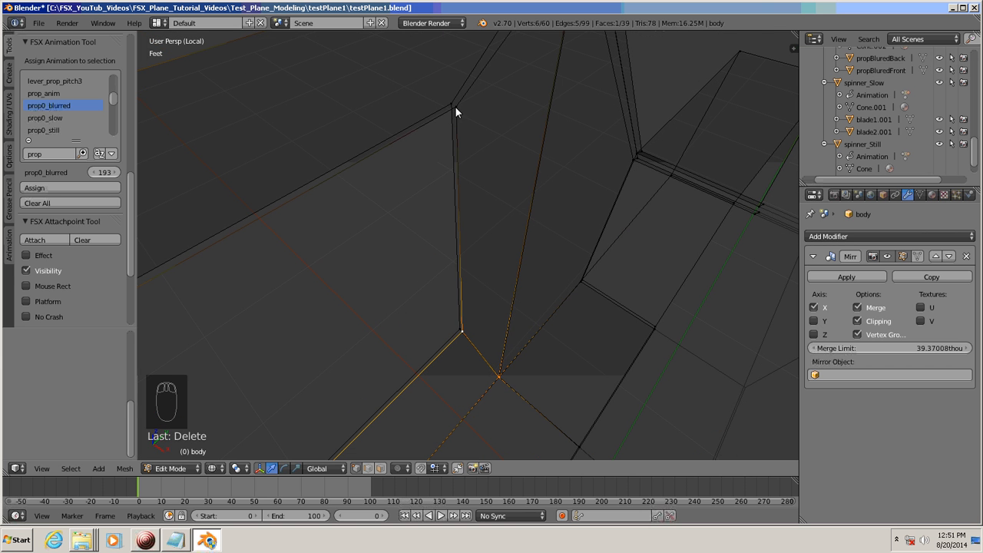
shift+click(454, 108)
middle_drag(555, 94, 555, 65)
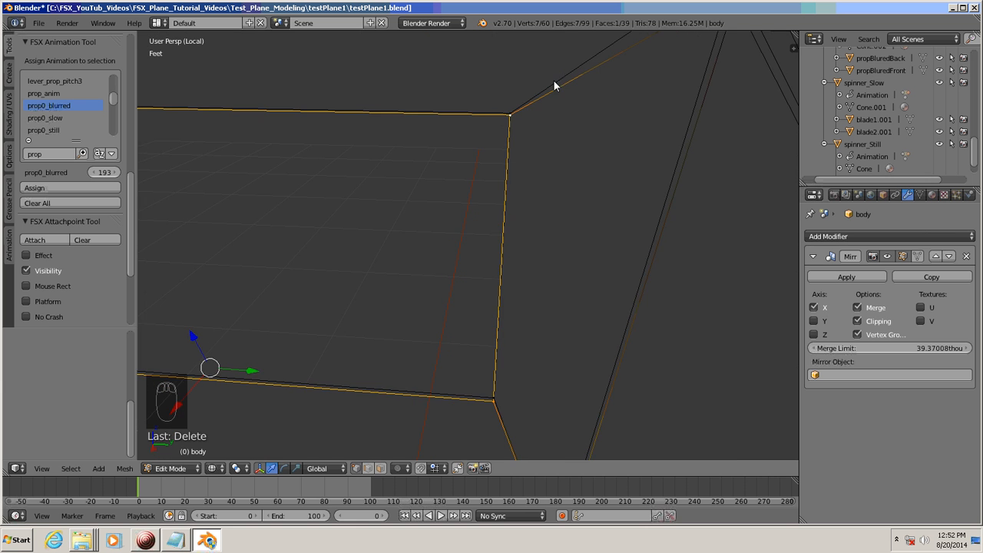
Add the inner shell's two vertices at the upper corner of the windshield, the roof corner and the adjacent opening corner, to the selection.
middle_drag(540, 141, 614, 131)
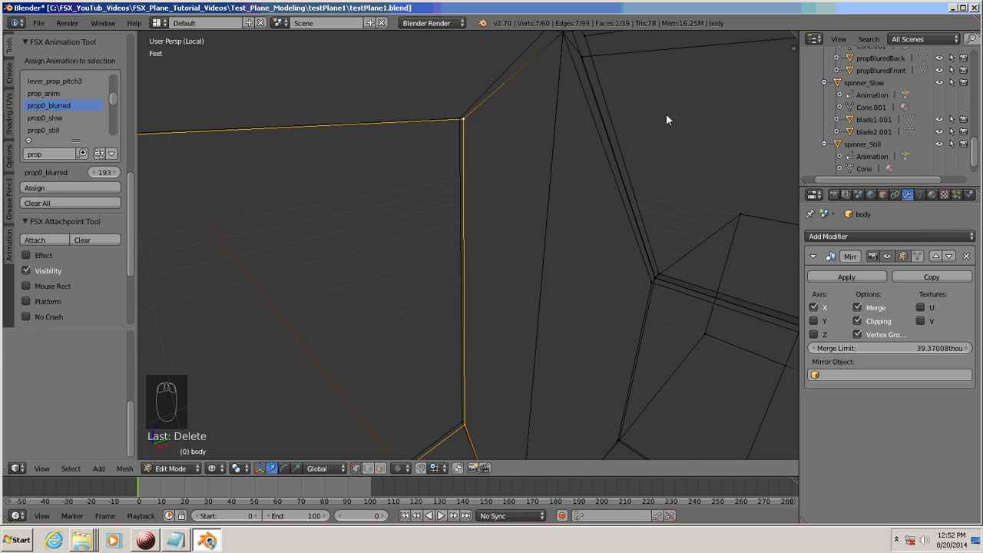
middle_drag(668, 116, 612, 151)
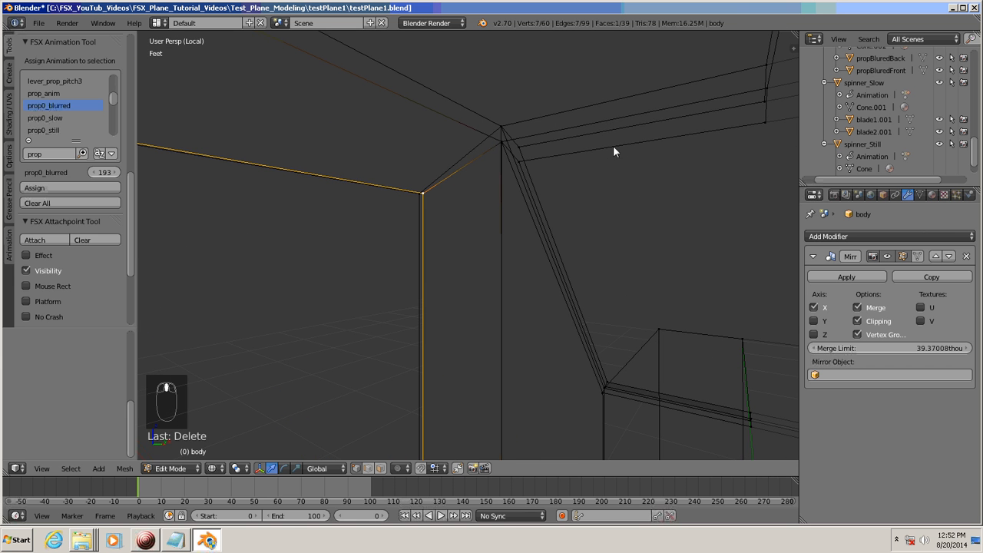
shift+click(500, 141)
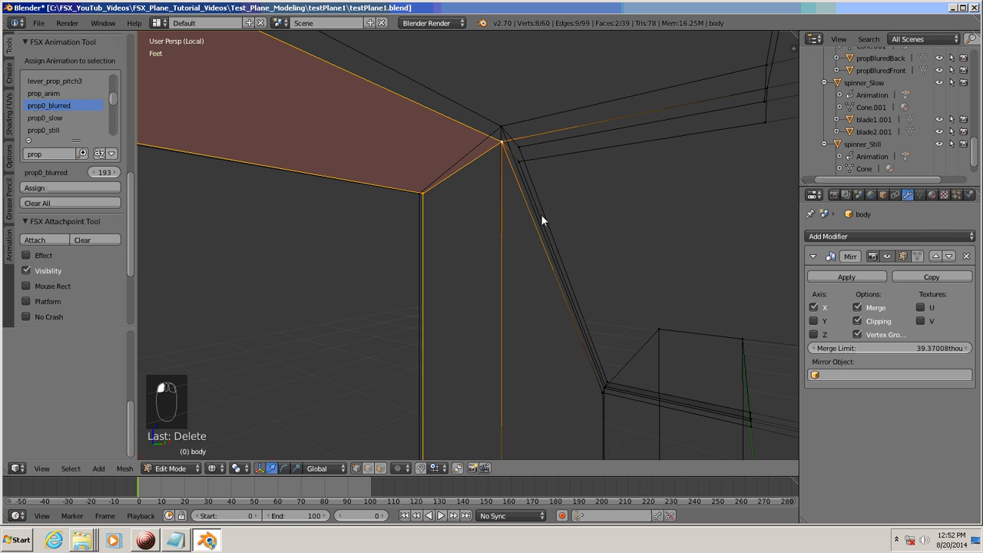
middle_drag(541, 216, 555, 135)
middle_drag(527, 210, 532, 250)
shift+click(524, 174)
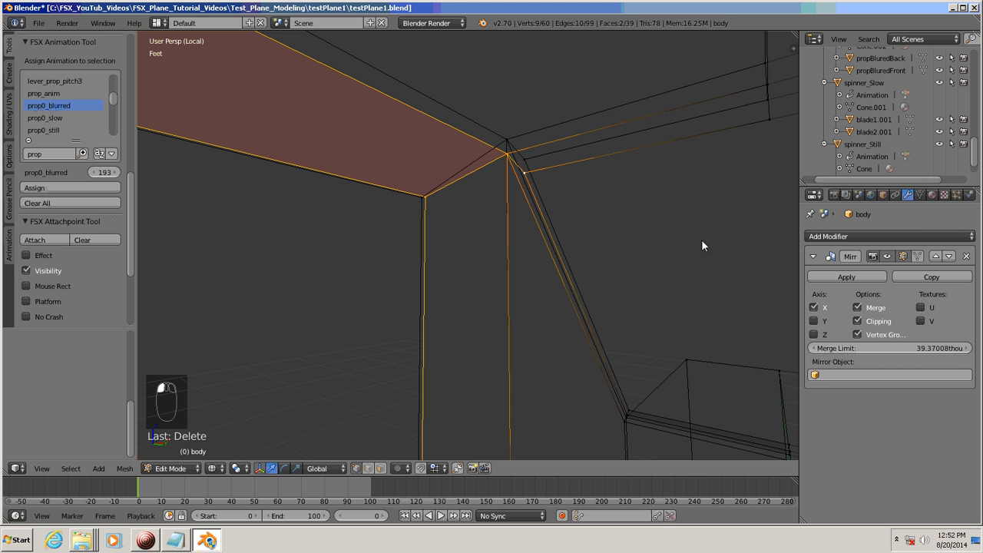
Add the inner shell's two vertices at the windshield's lower corner to the selection.
middle_drag(620, 427, 607, 424)
shift+middle_drag(522, 349, 332, 184)
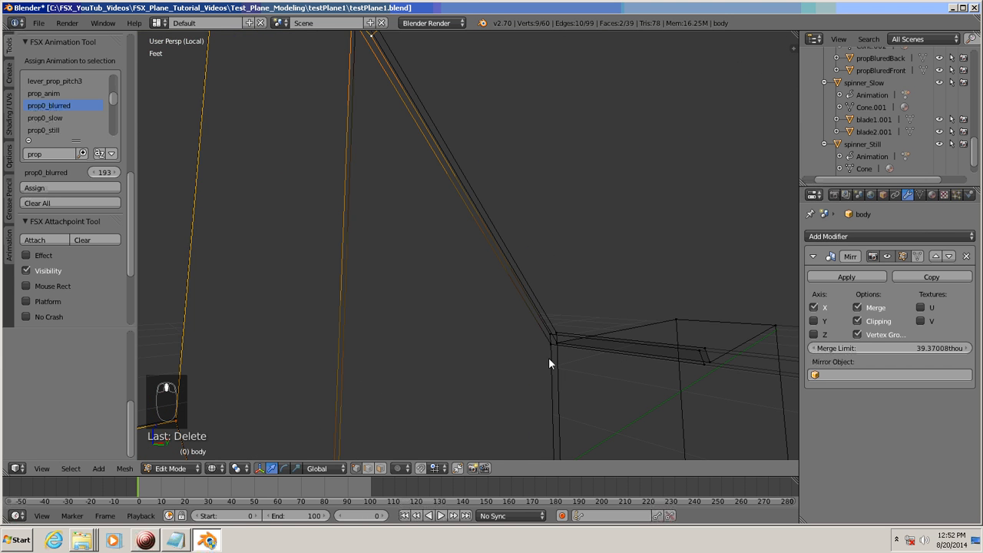
scroll(573, 384, up, 5)
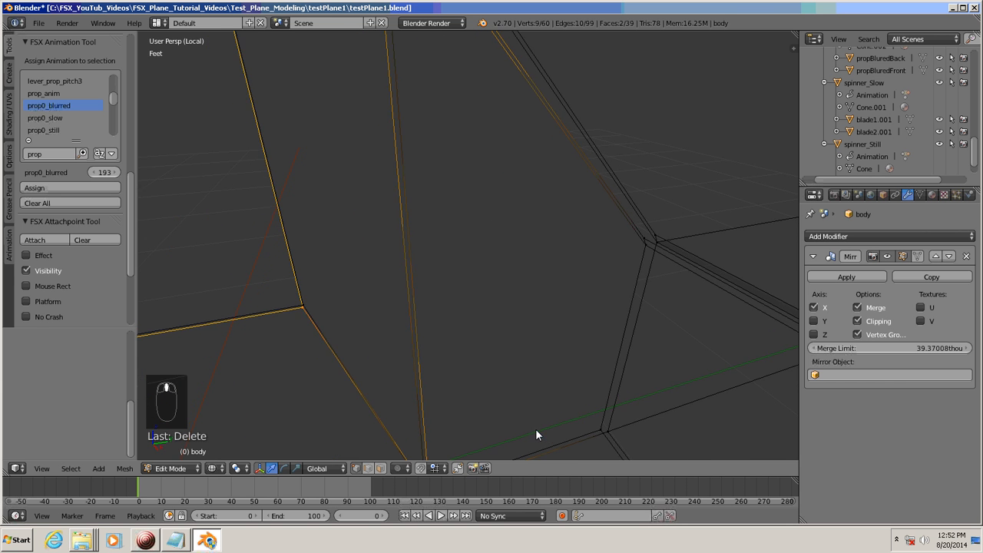
scroll(536, 434, down, 3)
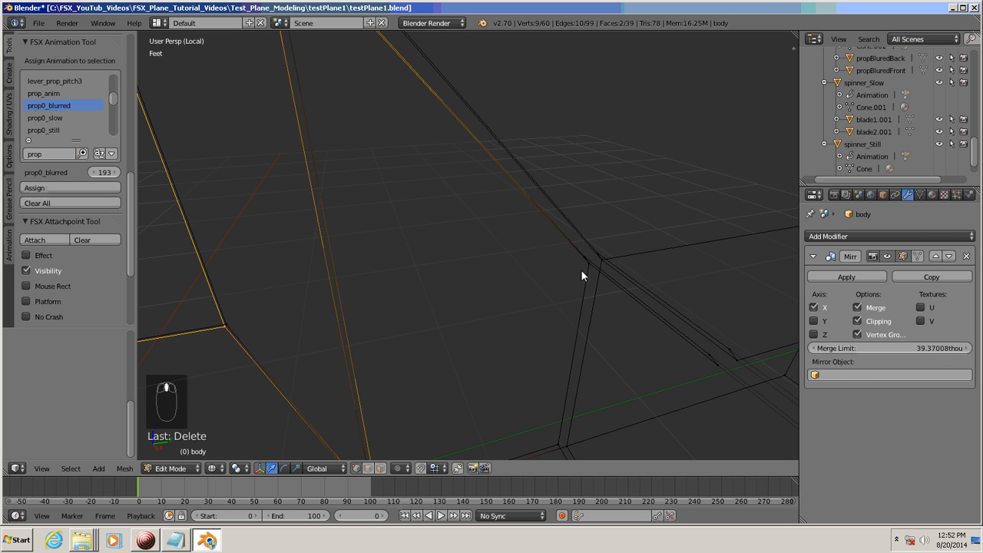
shift+click(582, 257)
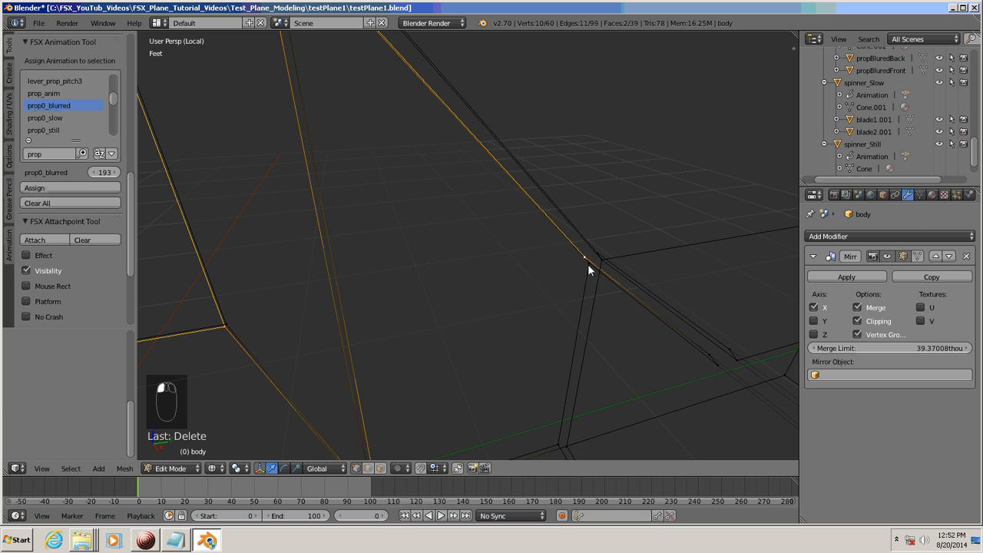
shift+click(573, 358)
Add the inner shell's front floor vertex directly below the windshield's lower corner to the selection.
middle_drag(548, 436, 588, 142)
middle_drag(577, 371, 747, 375)
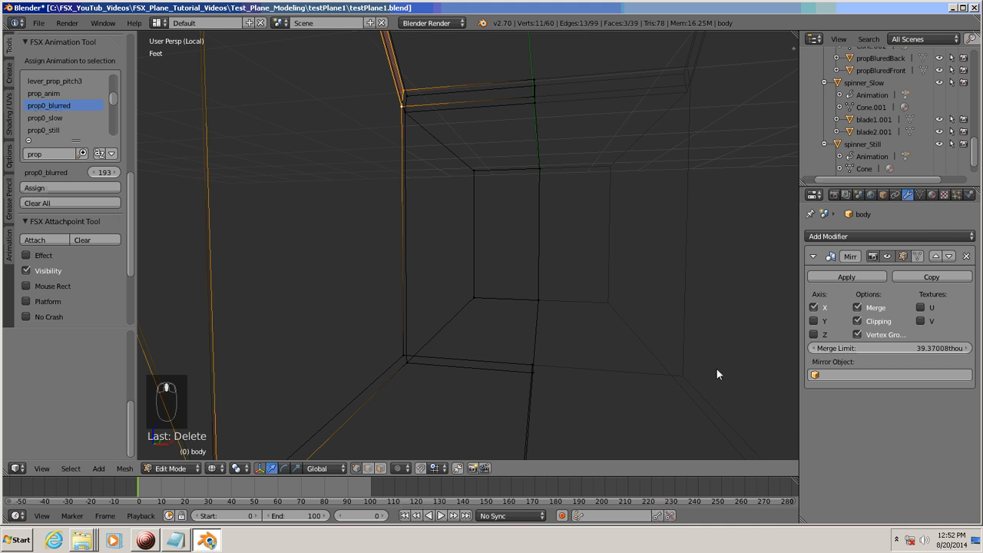
middle_drag(458, 395, 428, 319)
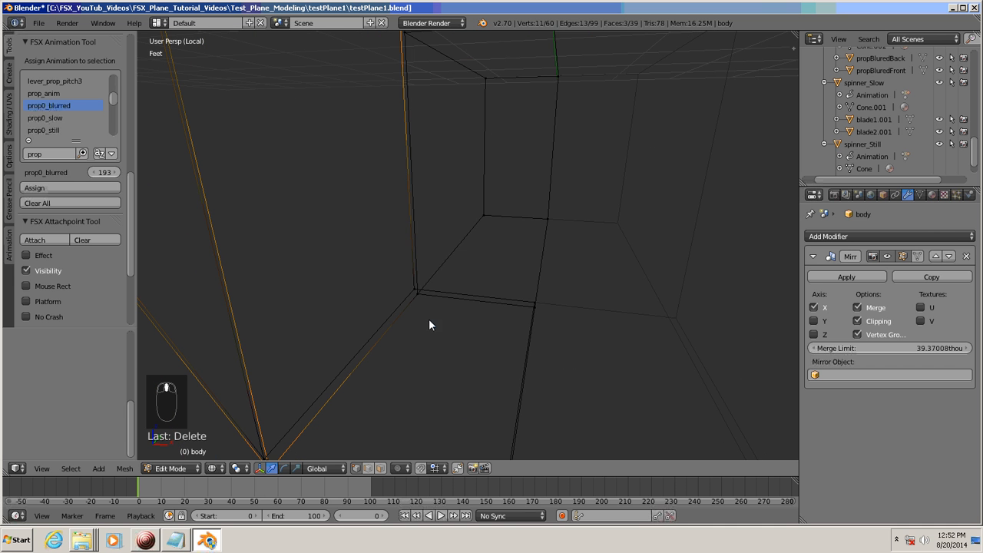
shift+right_click(420, 295)
middle_drag(479, 204, 551, 366)
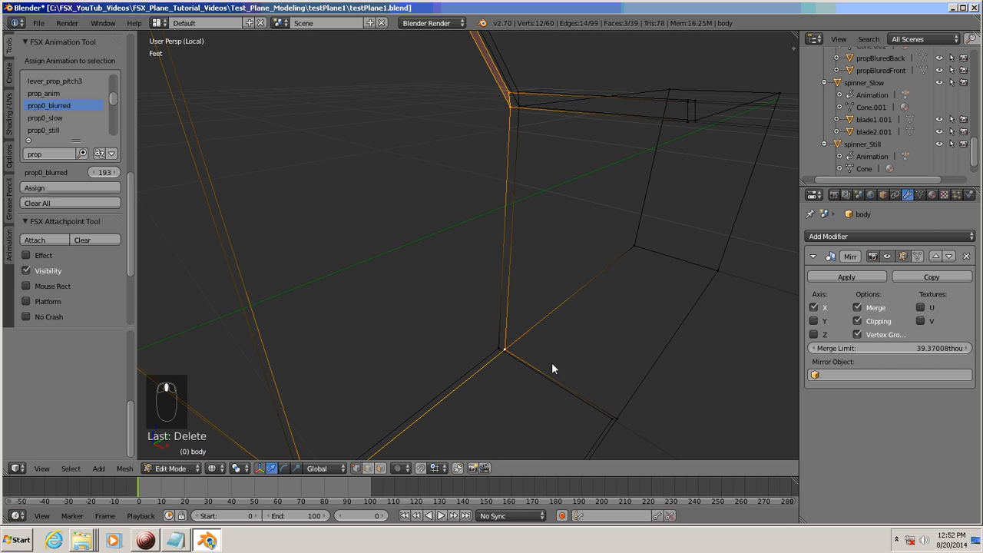
Swap the two selected vertices at the windshield's lower corner for the neighbouring pair beside them.
middle_drag(573, 292, 494, 161)
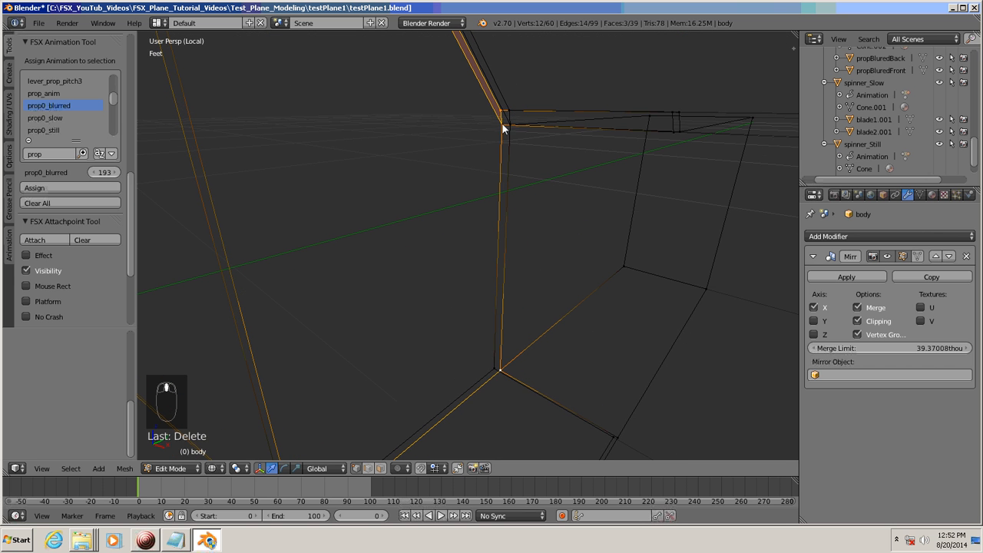
shift+right_click(502, 124)
shift+right_click(499, 109)
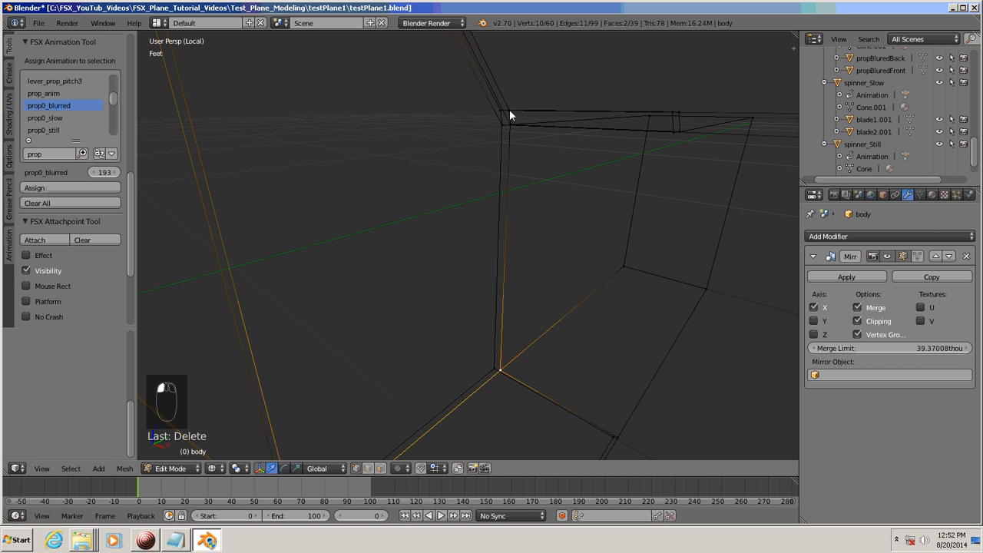
shift+right_click(509, 109)
shift+right_click(510, 126)
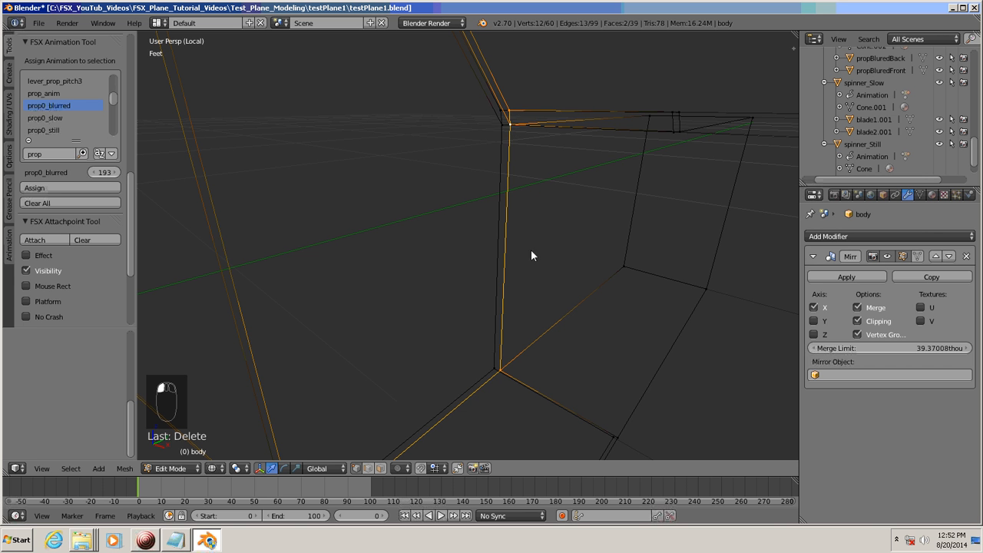
Deselect the outer body's two vertices at the windshield's lower corner and reselect the inner shell's pair.
middle_drag(530, 250, 430, 280)
scroll(507, 236, down, 4)
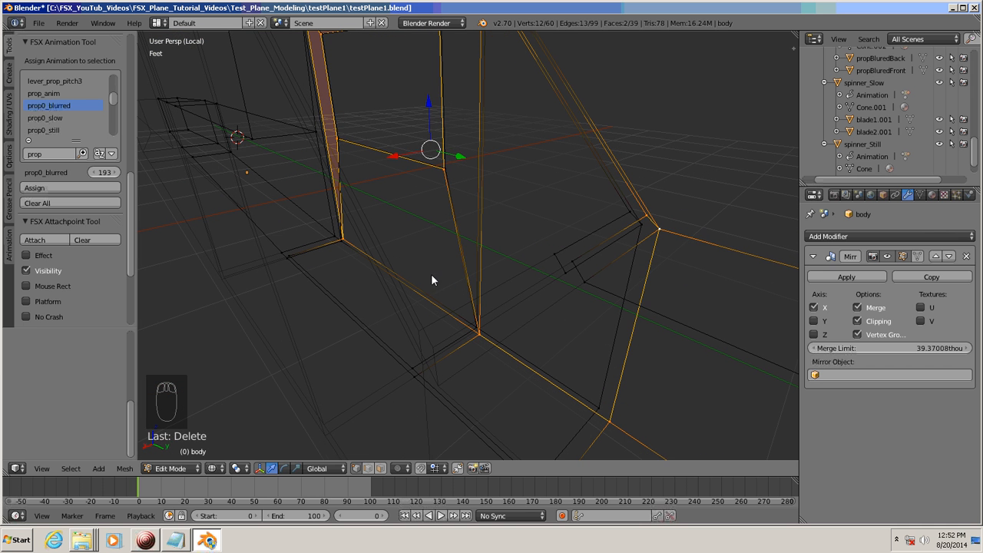
shift+click(660, 228)
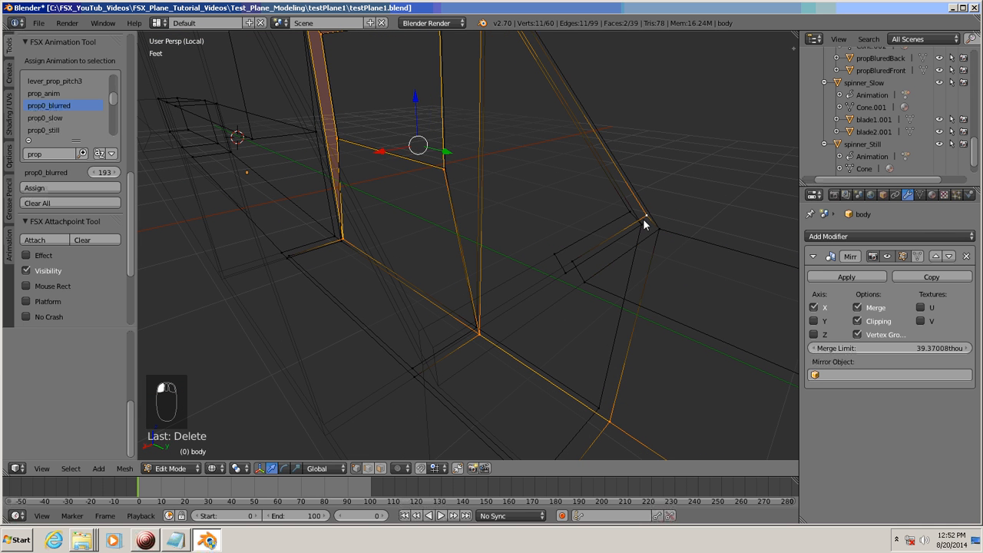
shift+click(645, 218)
shift+click(642, 223)
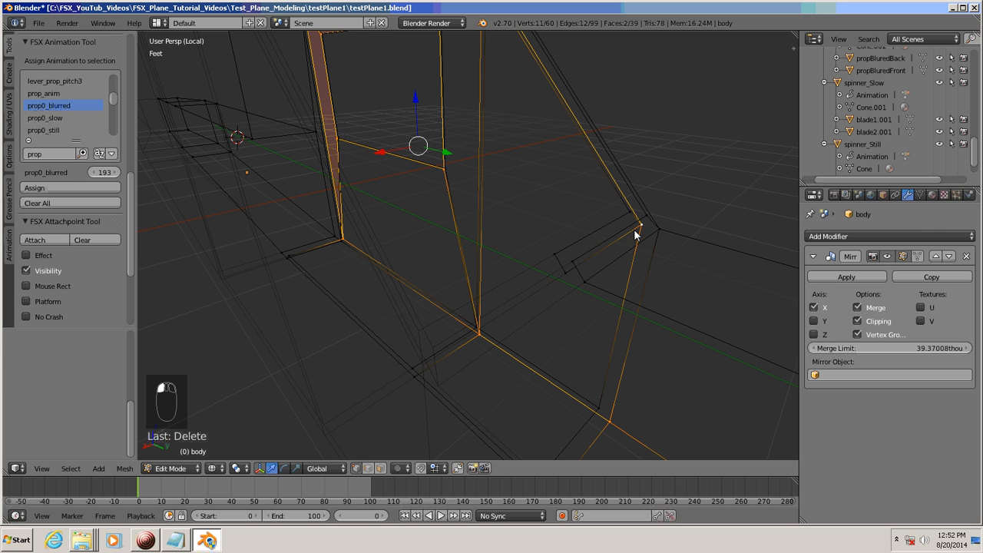
shift+click(626, 221)
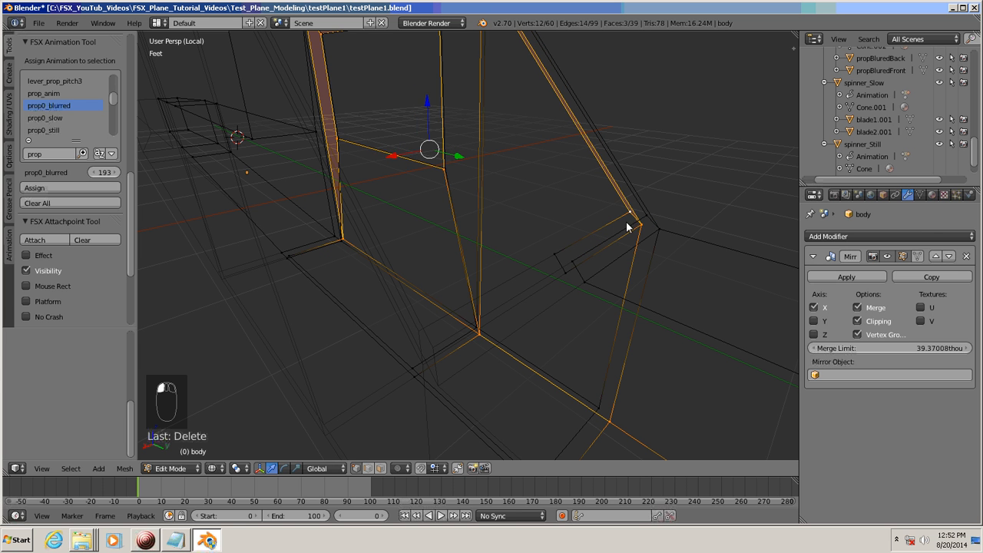
Move the selected inner shell side vertices about 1.5 inches inward along the X axis, then deselect everything.
middle_drag(612, 268, 500, 141)
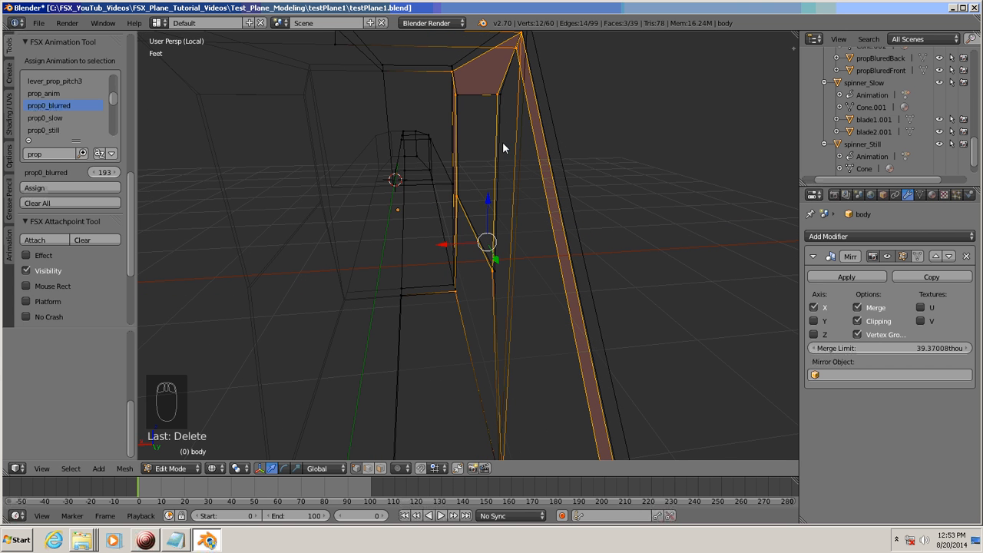
middle_drag(493, 187, 466, 323)
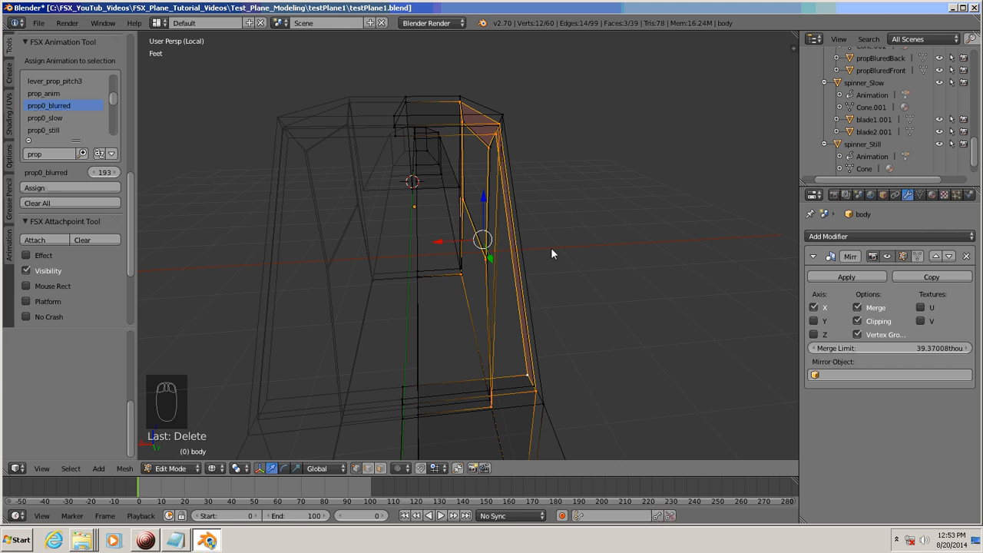
key(g)
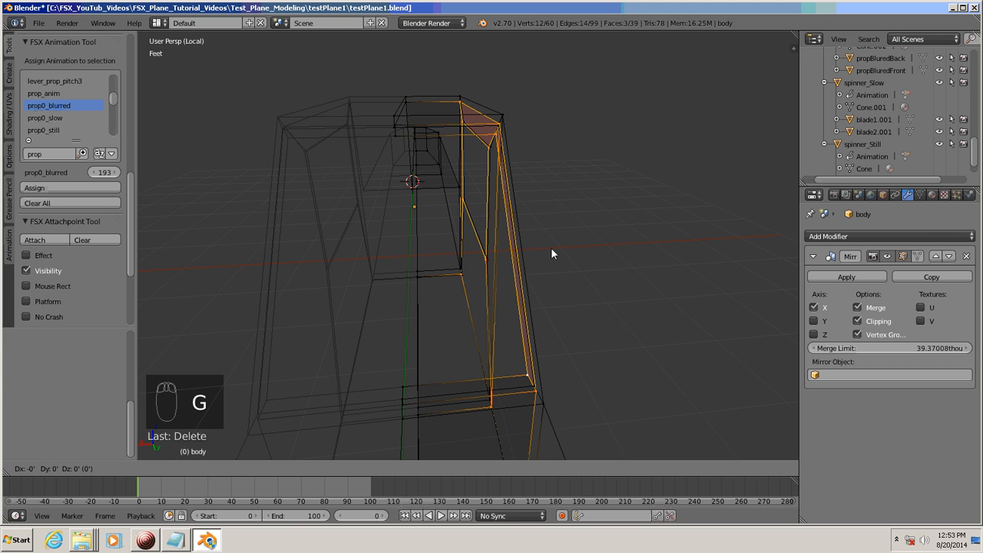
key(x)
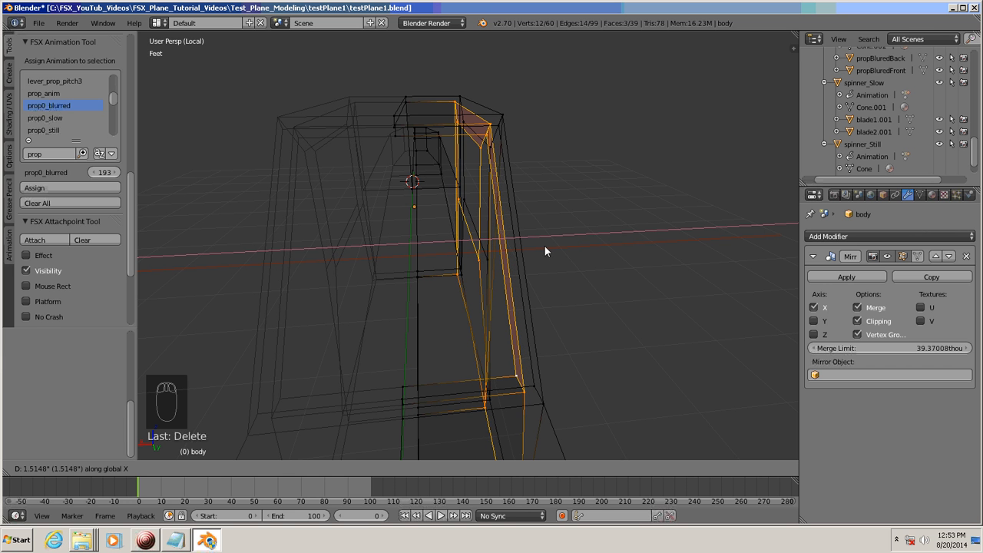
click(544, 246)
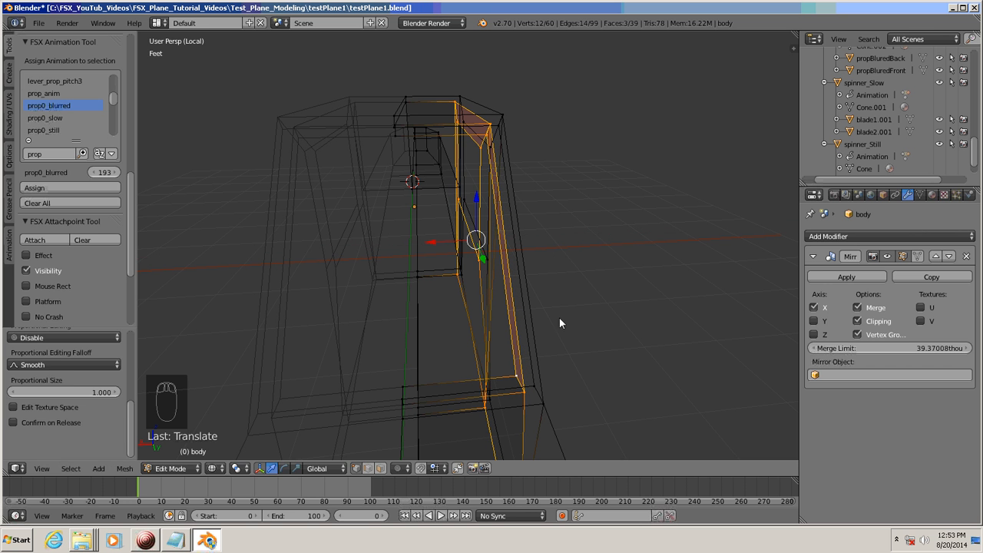
middle_drag(573, 326, 554, 435)
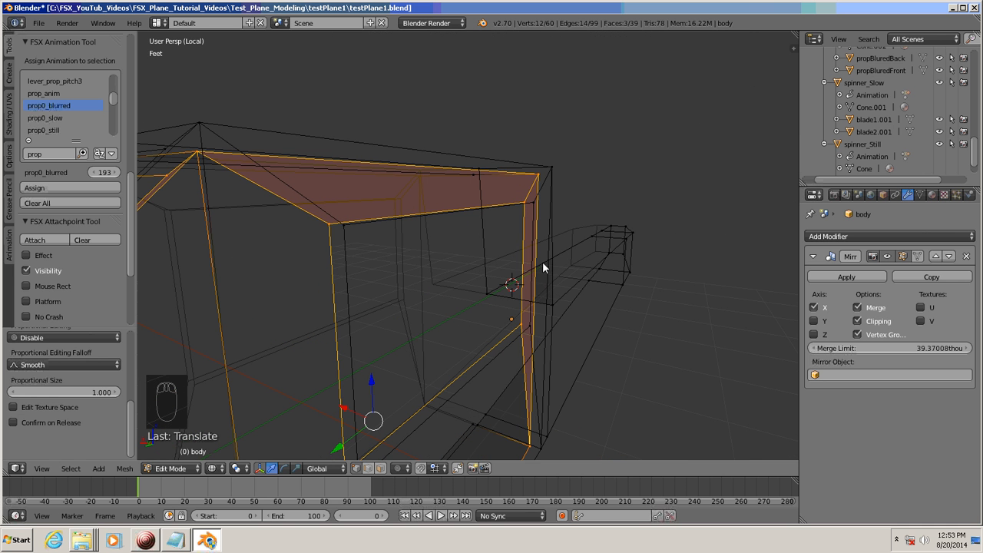
middle_drag(525, 312, 558, 363)
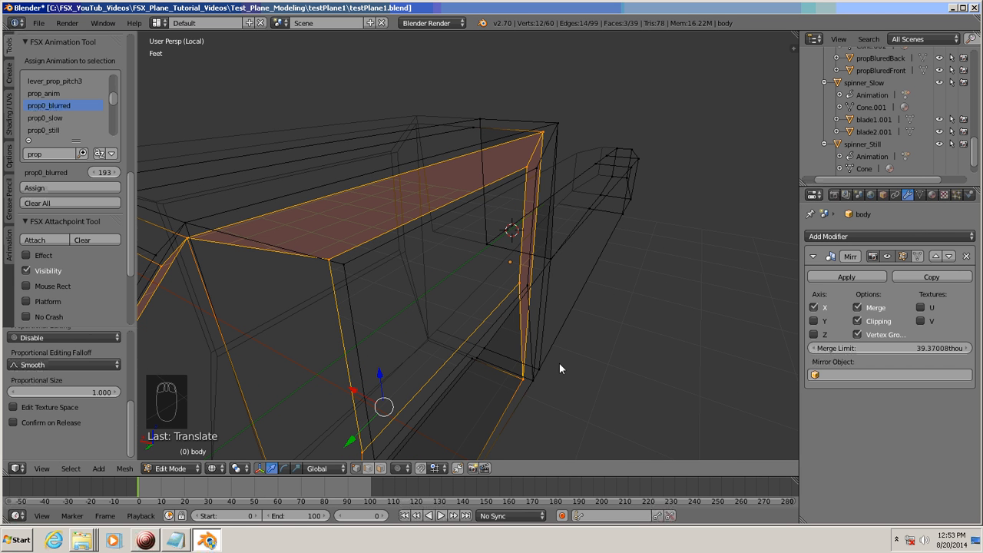
key(a)
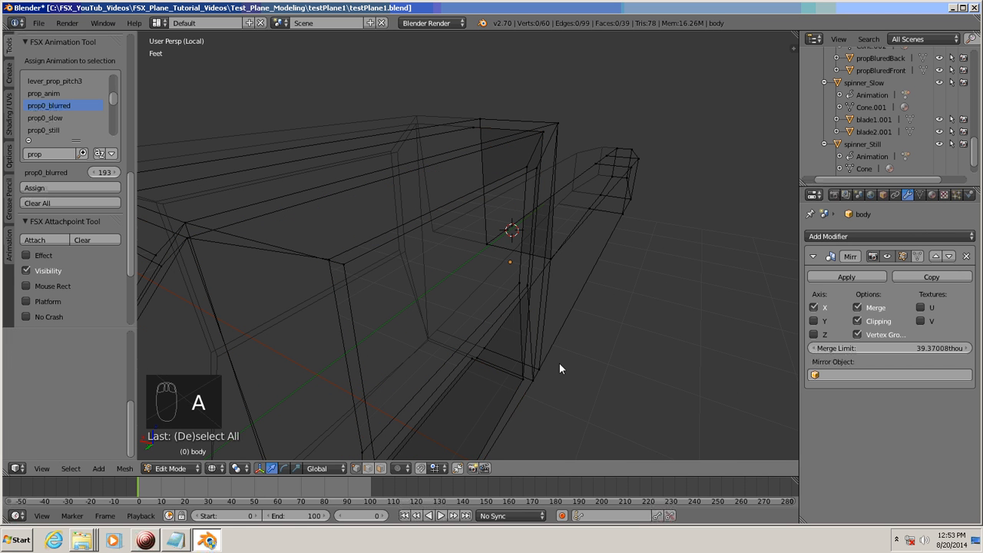
Switch to edge selection and solid shading, and fill a face between the inner and outer bottom edges of the side window.
click(368, 471)
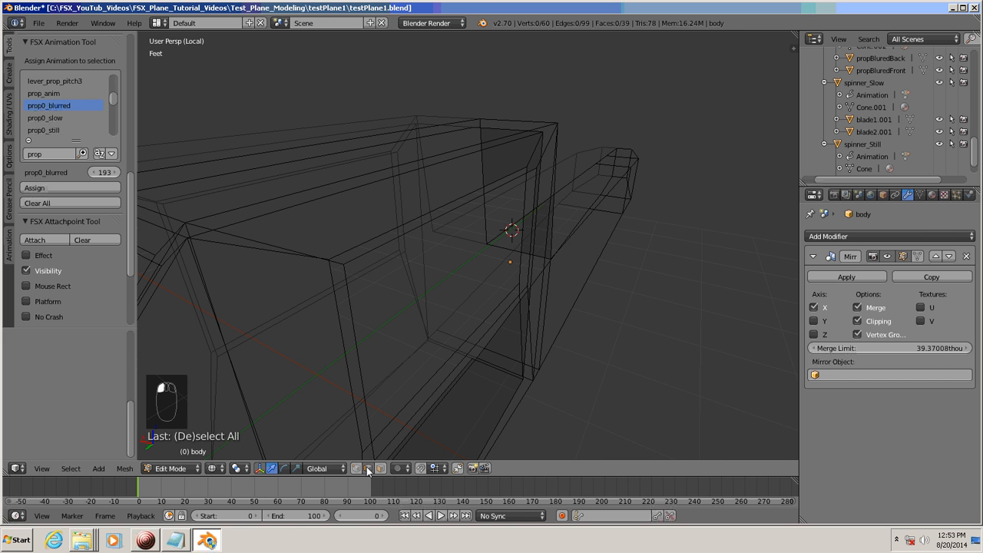
middle_drag(549, 368, 544, 362)
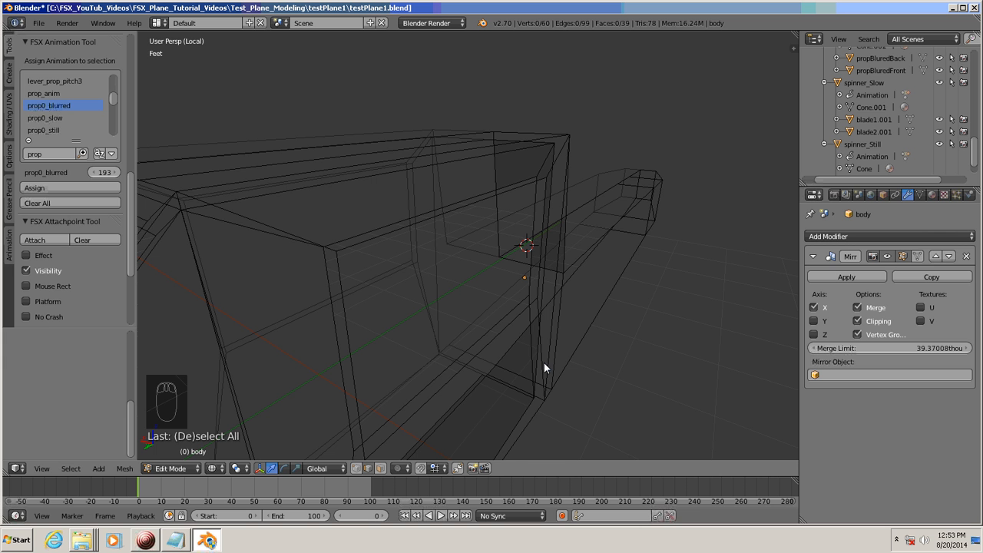
key(z)
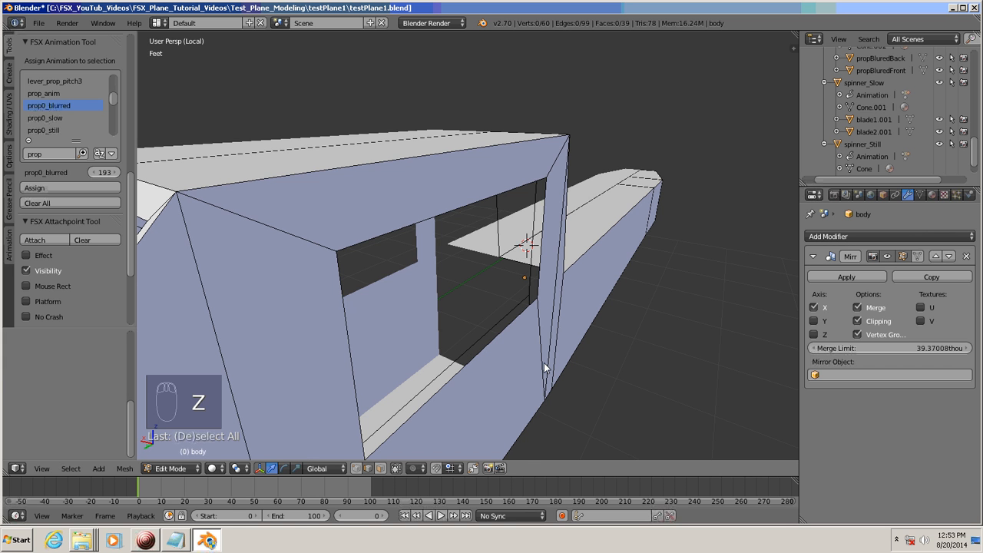
click(492, 347)
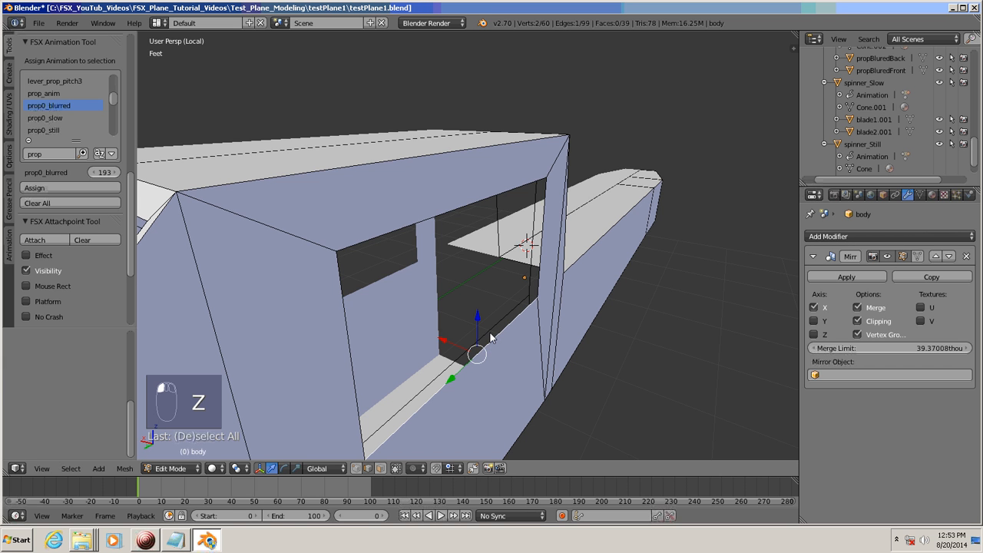
shift+click(489, 335)
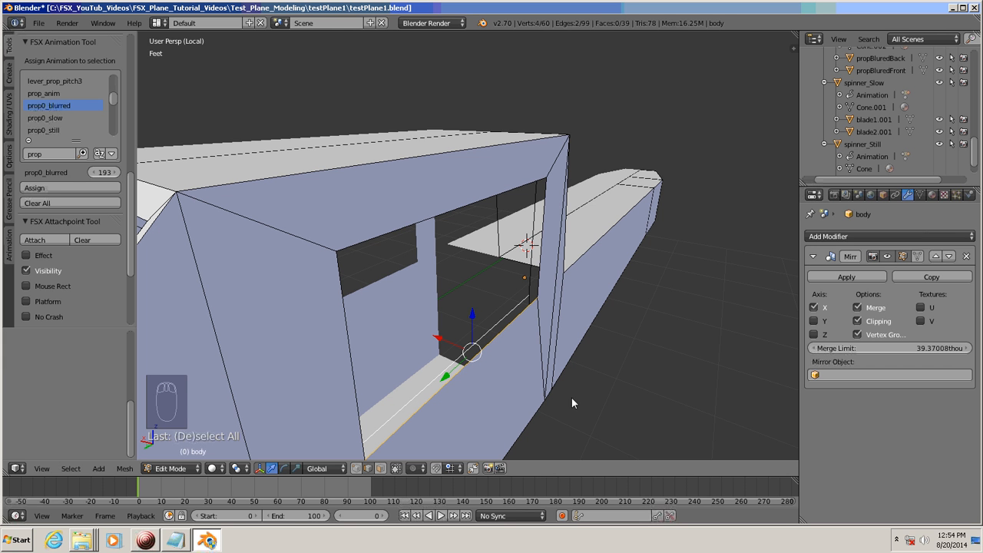
key(f)
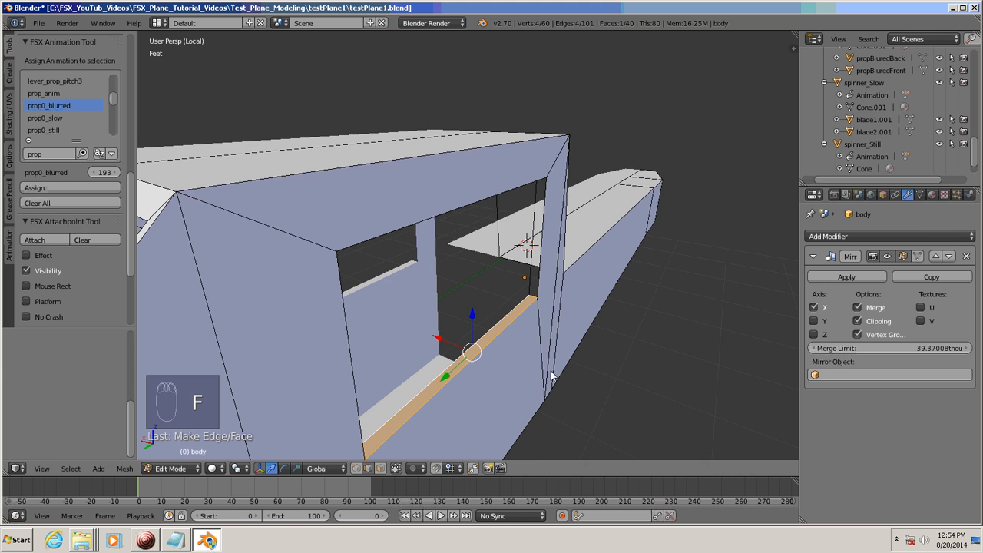
Fill a face between the inner and outer rear edges of the side window opening.
mouse_move(572, 397)
middle_down()
mouse_move(549, 361)
mouse_move(560, 301)
middle_up()
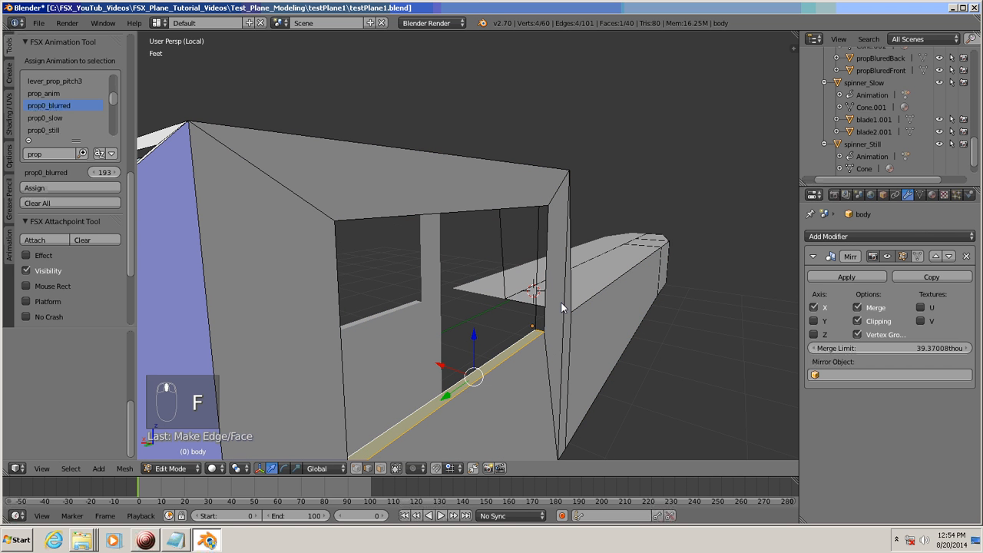
click(541, 253)
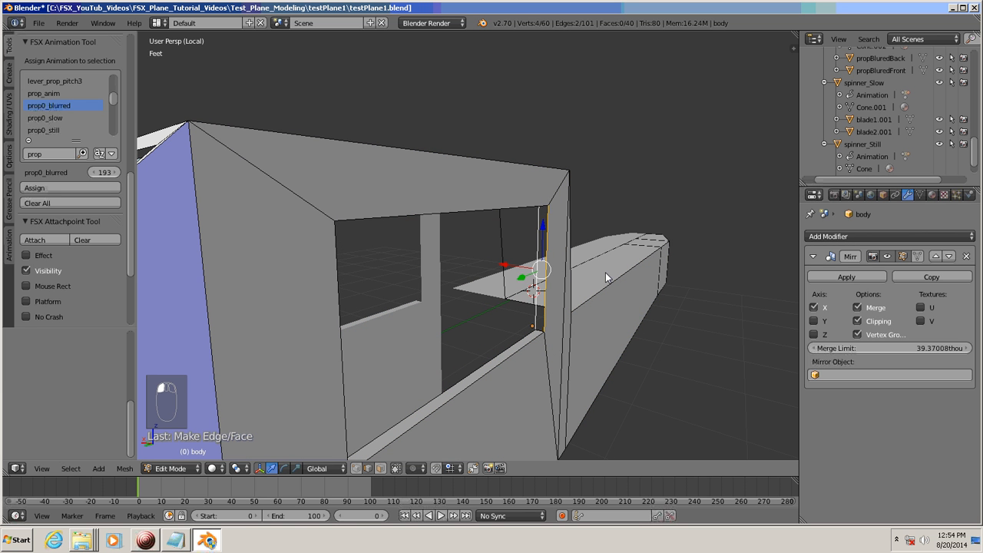
key(f)
Fill faces between the inner and outer top edges and the inner and outer front edges of the side window opening.
middle_drag(577, 303, 575, 248)
click(519, 274)
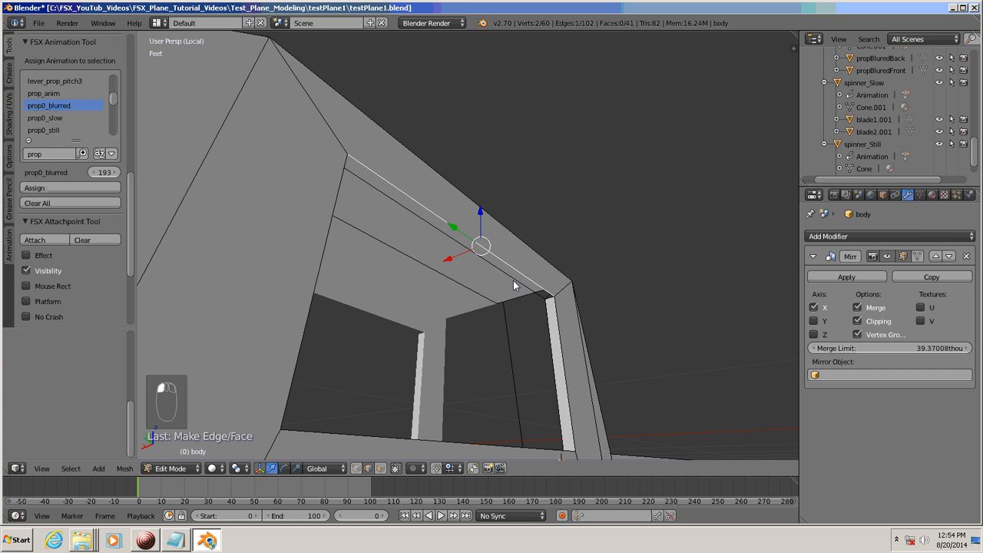
shift+click(514, 280)
key(f)
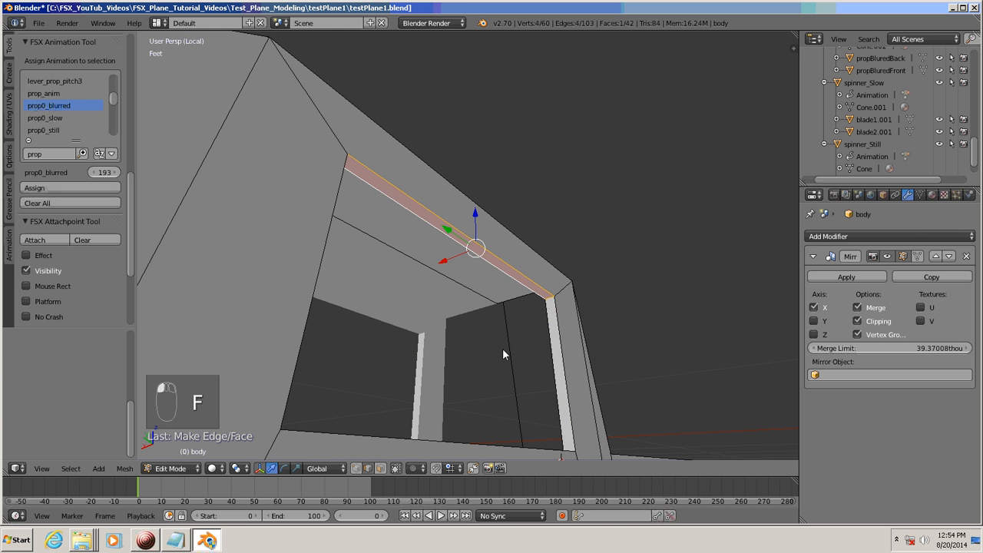
middle_drag(504, 350, 397, 366)
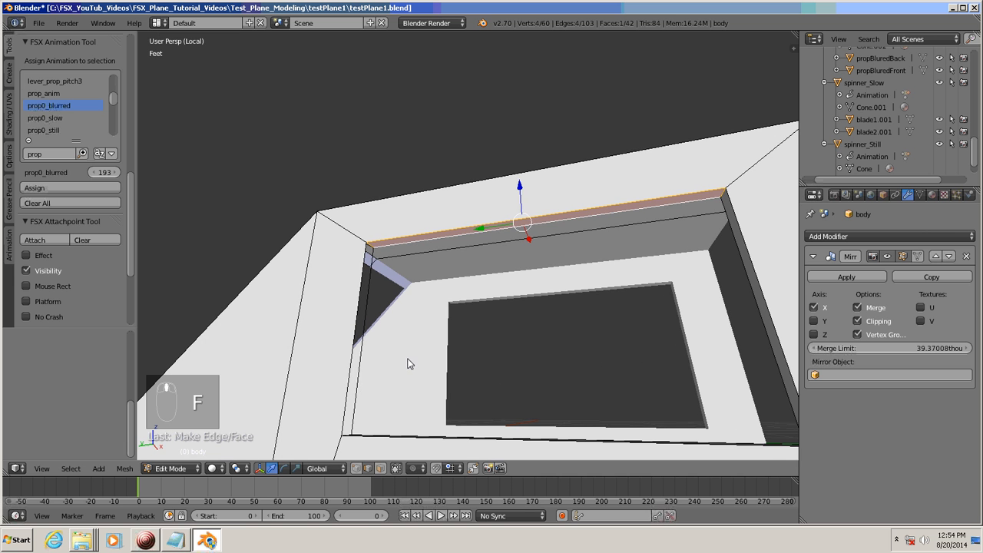
click(361, 345)
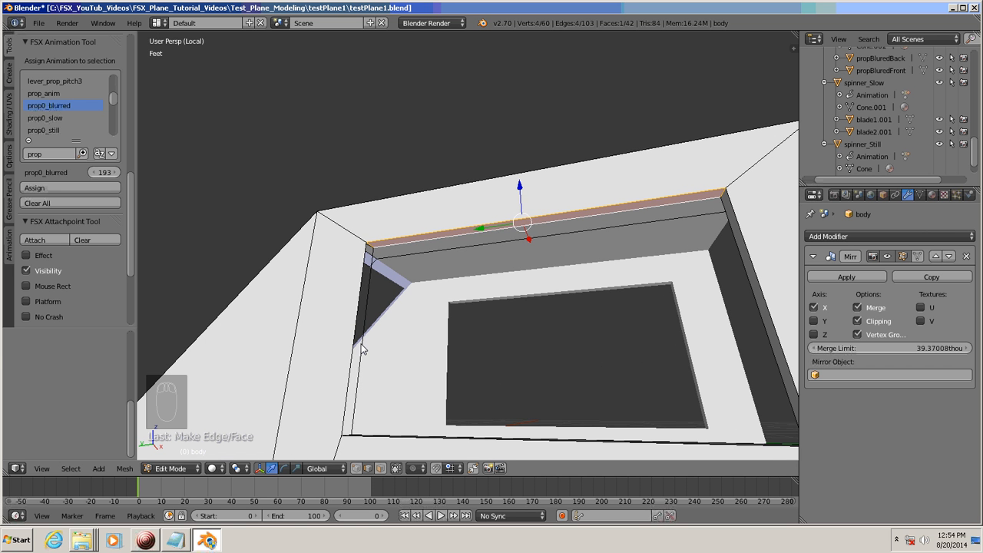
shift+click(351, 382)
key(f)
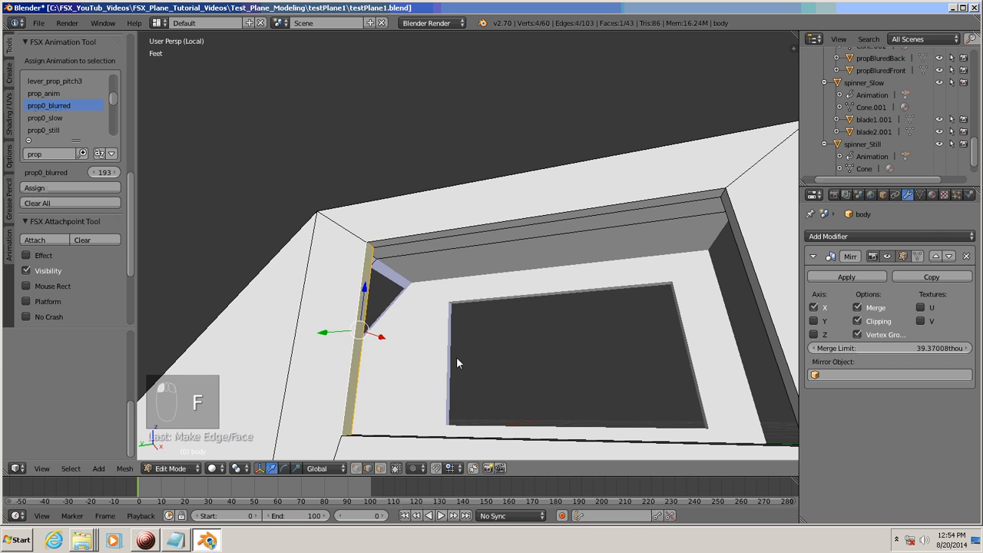
Fill faces joining the inner shell to the outer body along the windshield opening's slanted side edges and bottom edges.
mouse_move(456, 371)
middle_down()
mouse_move(445, 436)
mouse_move(487, 323)
mouse_move(506, 305)
mouse_move(605, 305)
mouse_move(606, 377)
mouse_move(571, 408)
mouse_move(400, 427)
mouse_move(406, 413)
mouse_move(456, 408)
mouse_move(443, 417)
mouse_move(694, 296)
mouse_move(470, 316)
mouse_move(501, 361)
mouse_move(495, 342)
mouse_move(551, 349)
mouse_move(615, 331)
mouse_move(570, 366)
middle_up()
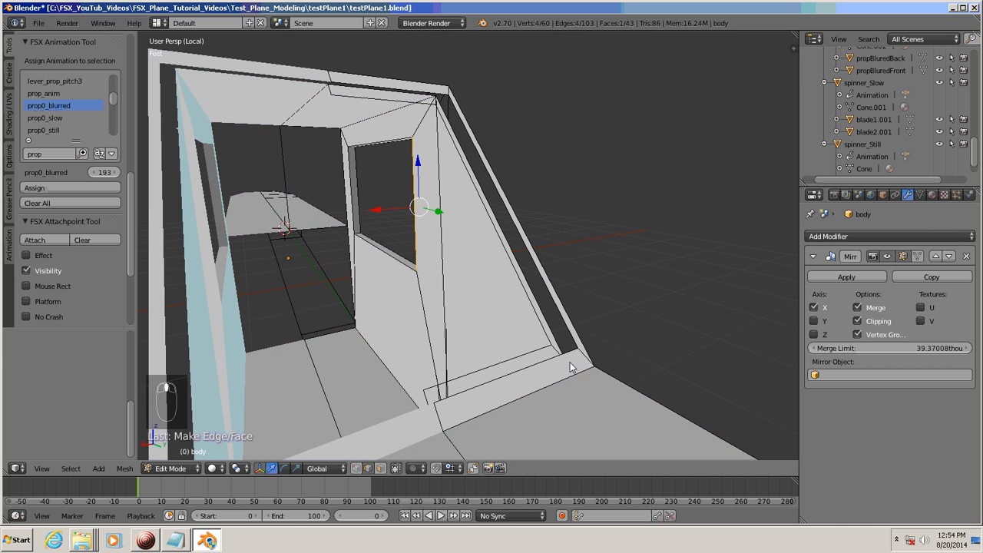
right_click(538, 323)
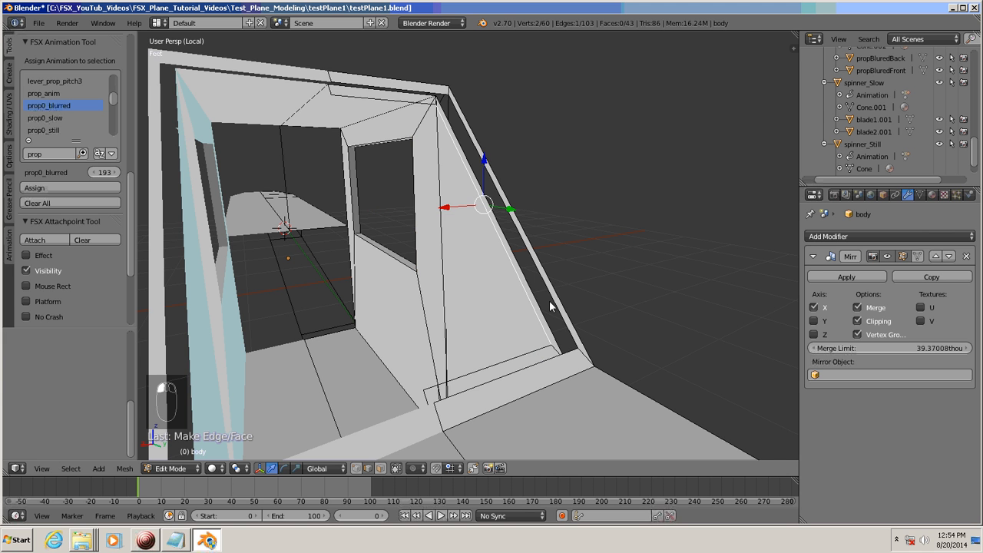
shift+right_click(552, 301)
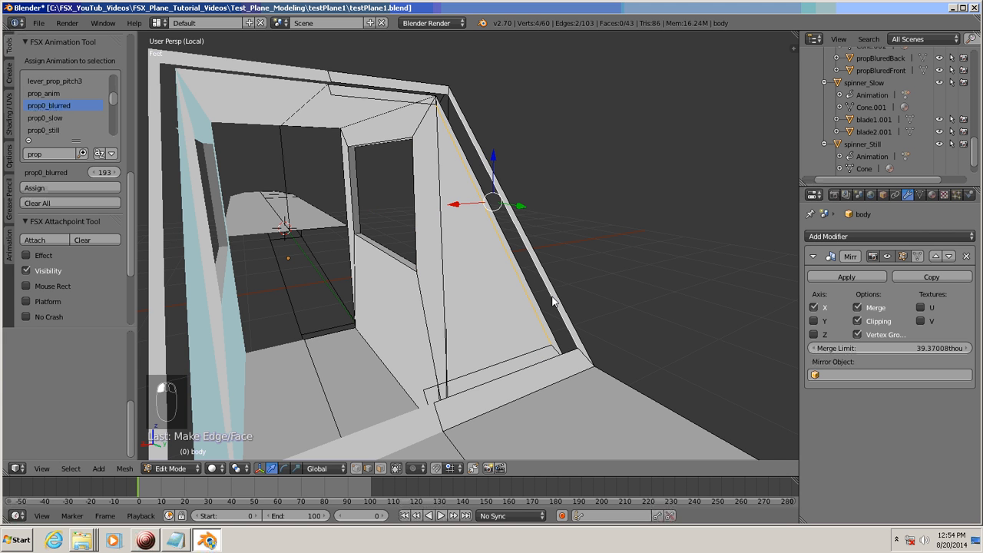
key(f)
middle_drag(518, 375, 536, 397)
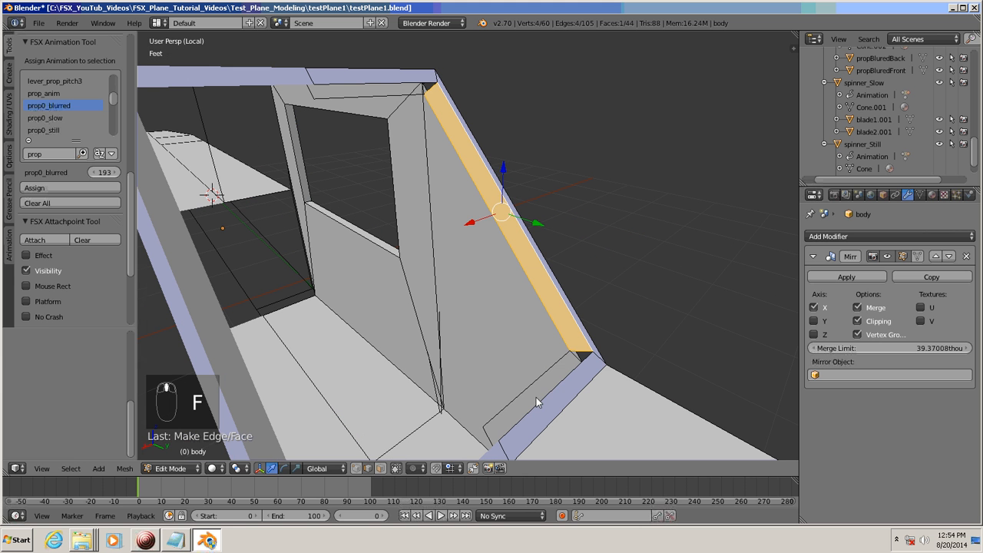
right_click(532, 386)
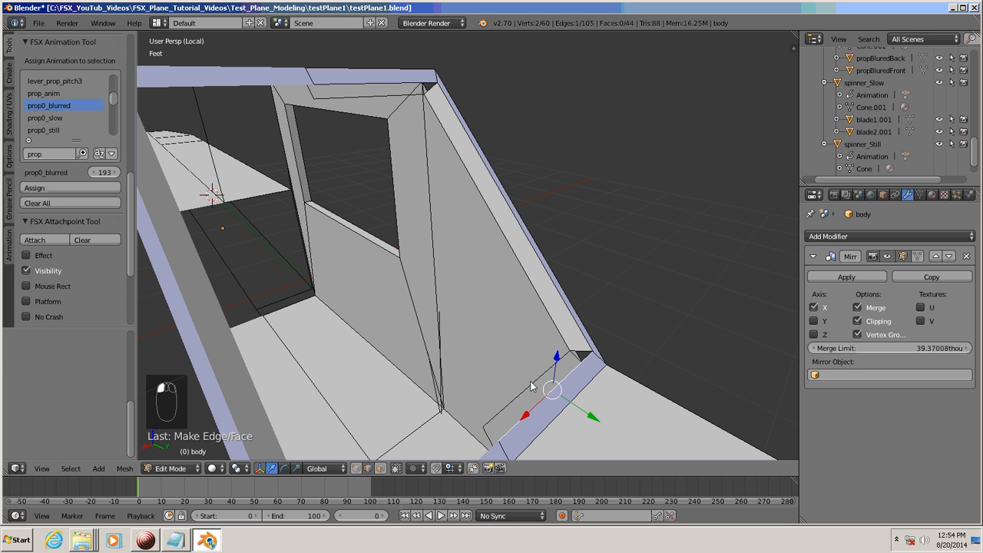
key(f)
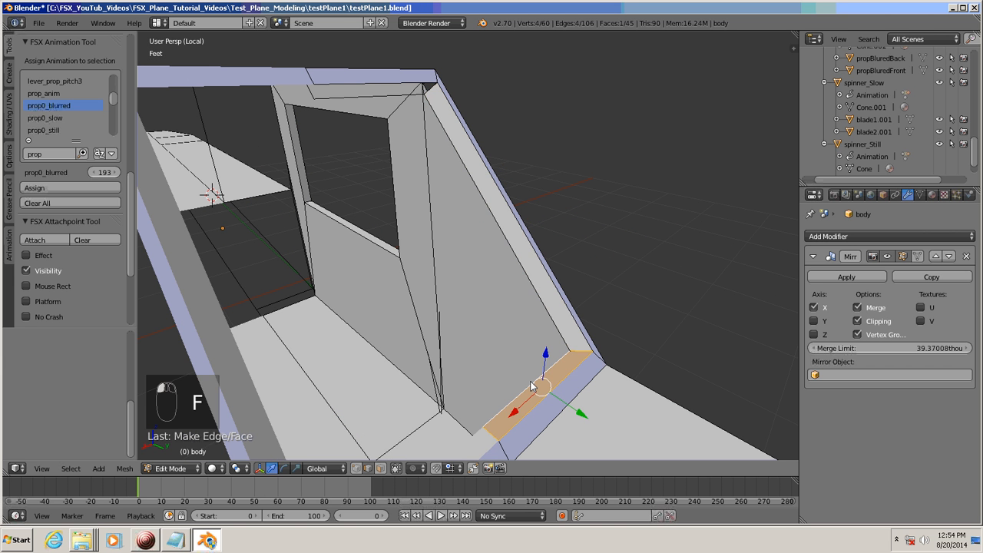
Fill a face between the inner and outer top edges of the windshield opening.
mouse_move(502, 324)
middle_down()
mouse_move(484, 323)
mouse_move(494, 325)
middle_up()
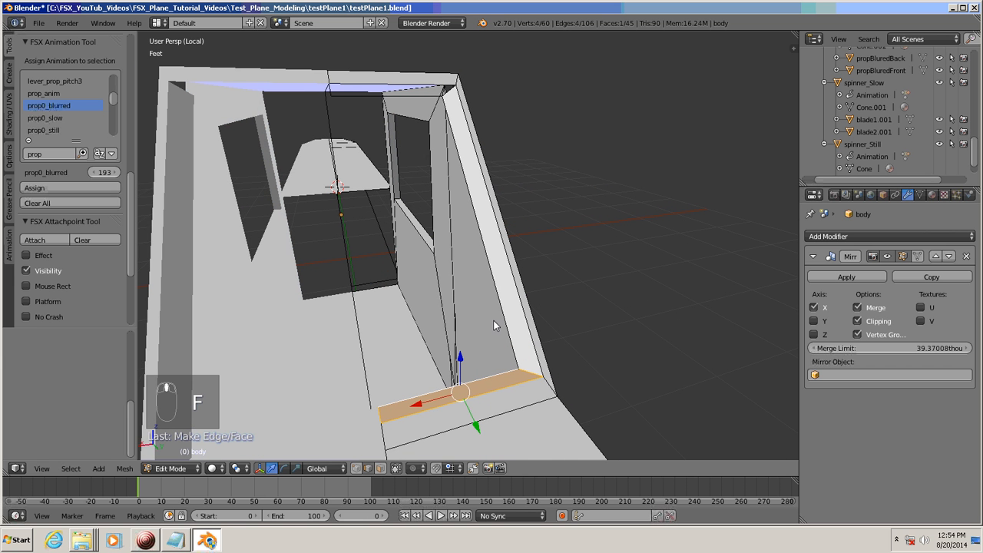
right_click(412, 98)
shift+right_click(367, 93)
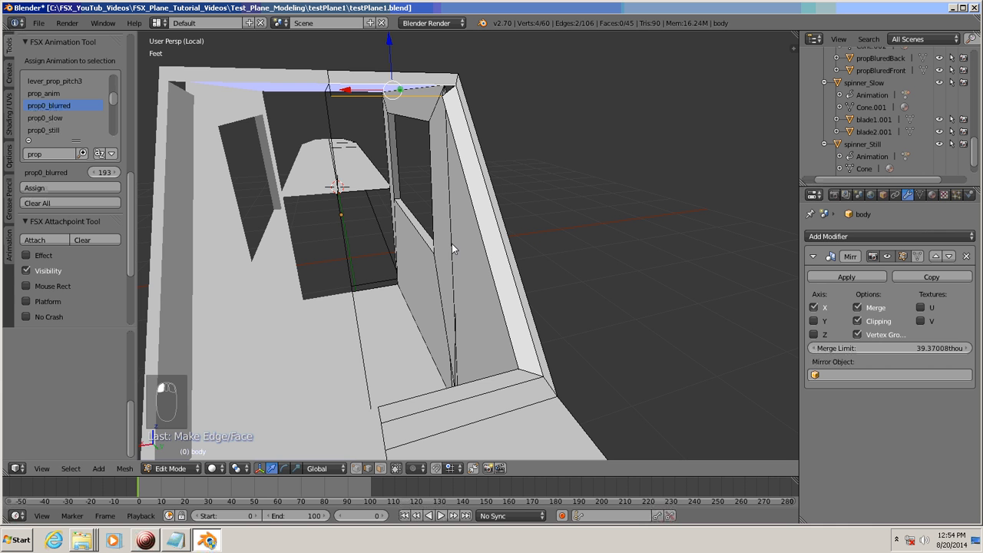
key(f)
Switch to vertex selection and close the cabin's rear opening with a face through the inner shell's four corner vertices.
middle_drag(457, 250, 615, 315)
scroll(377, 289, down, 6)
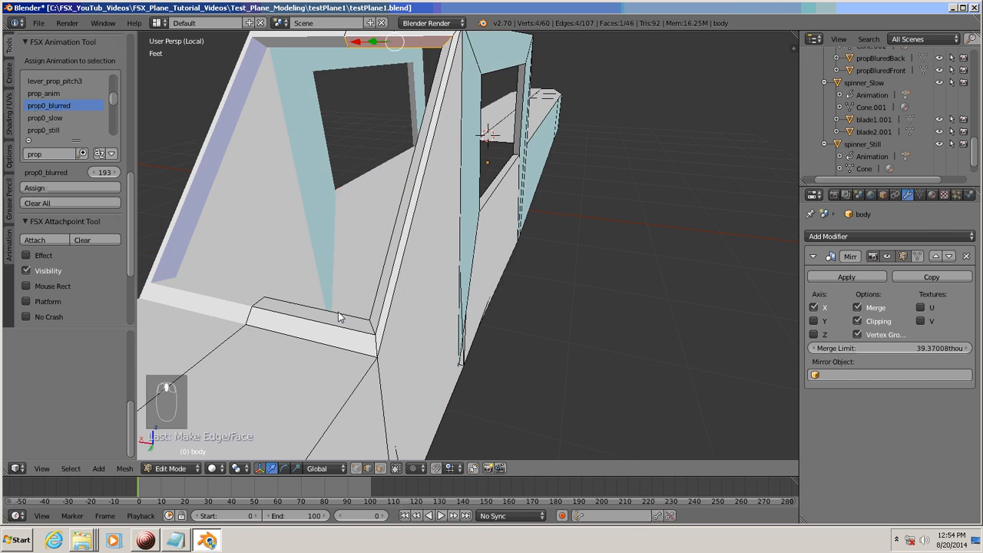
middle_drag(380, 294, 192, 286)
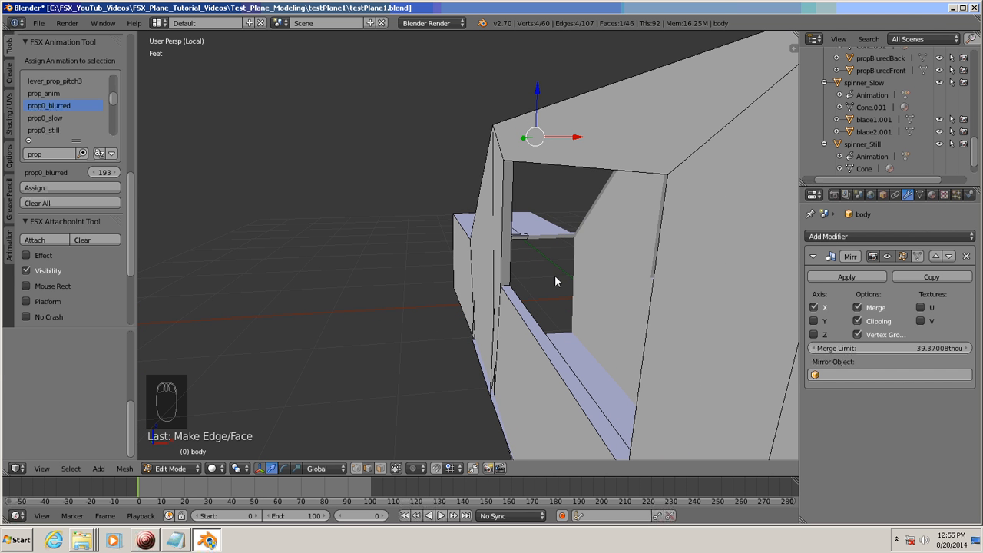
middle_drag(549, 293, 603, 318)
middle_drag(528, 299, 497, 353)
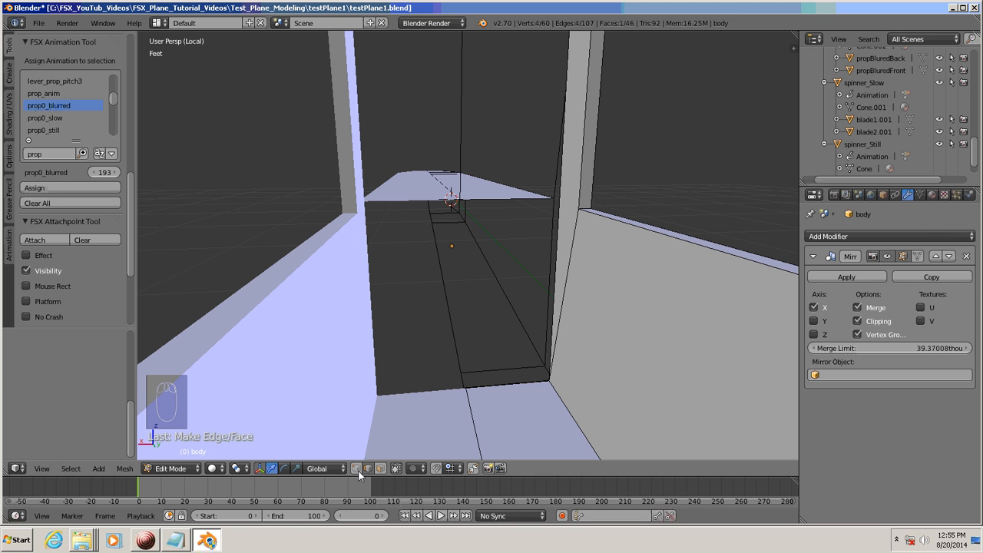
right_click(466, 389)
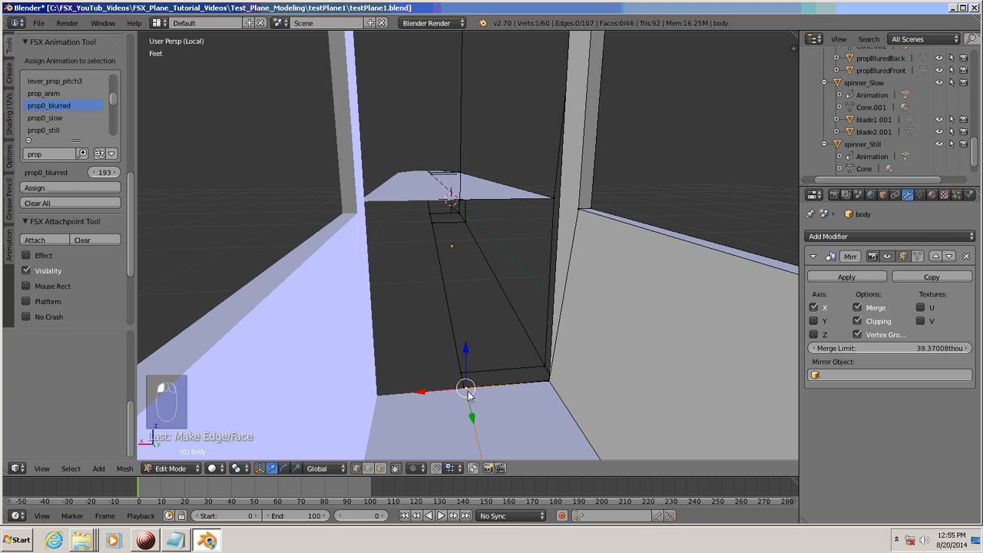
shift+right_click(548, 380)
mouse_move(540, 254)
middle_down()
mouse_move(534, 216)
mouse_move(529, 263)
middle_up()
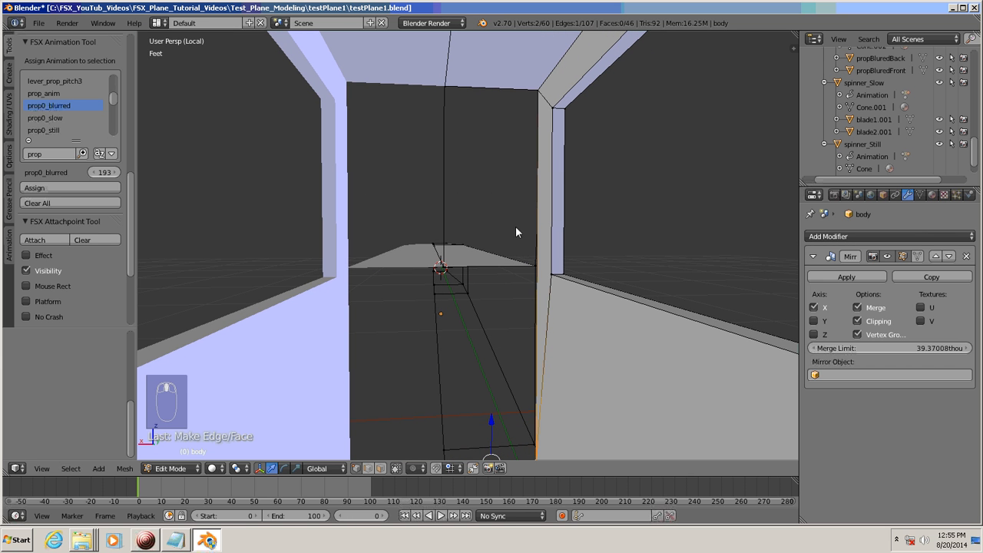
shift+right_click(540, 93)
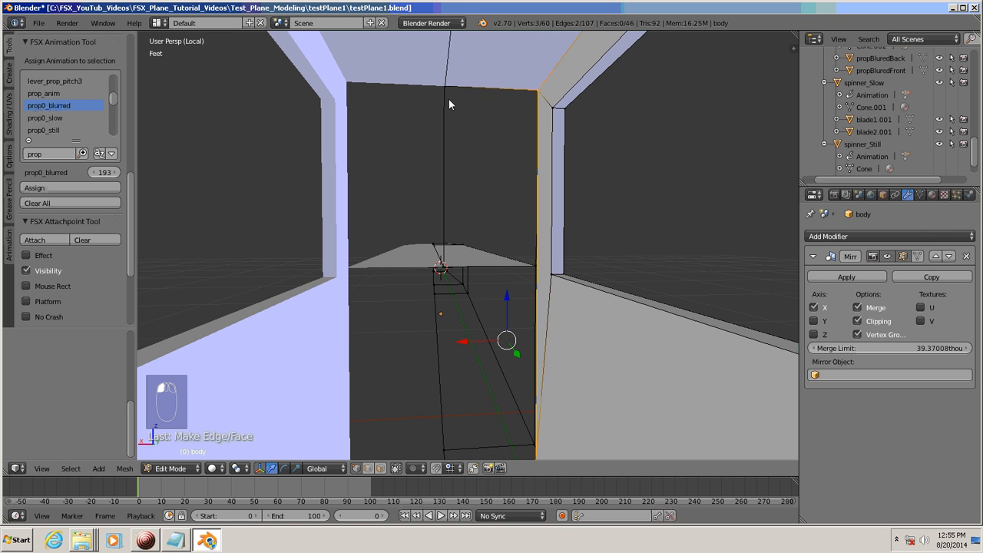
shift+right_click(446, 88)
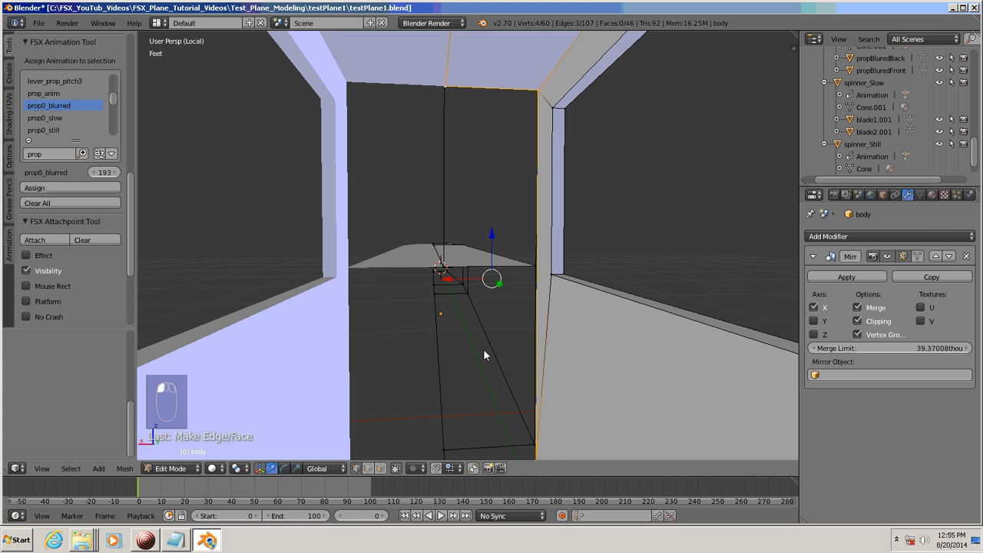
middle_drag(483, 348, 429, 293)
key(f)
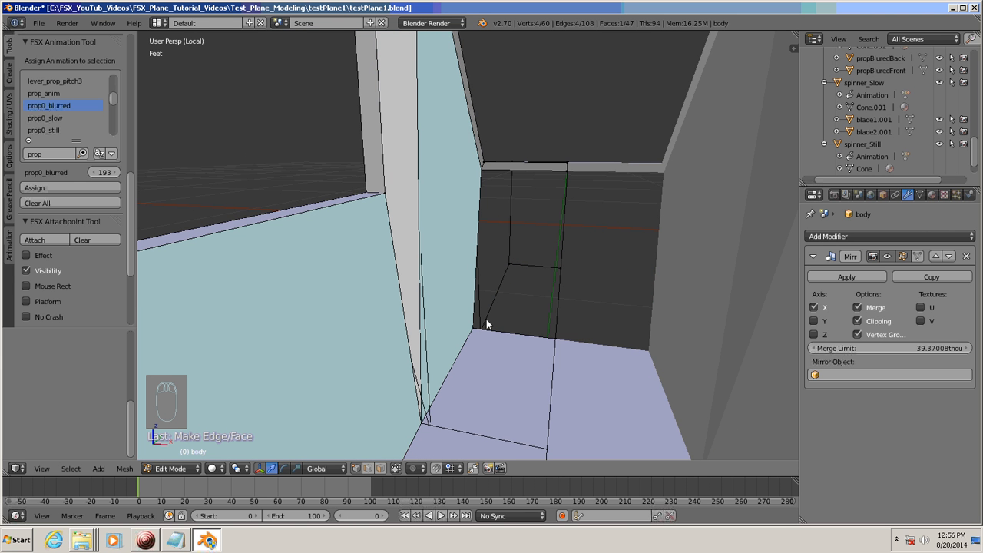
click(555, 338)
middle_drag(467, 329, 409, 411)
click(448, 333)
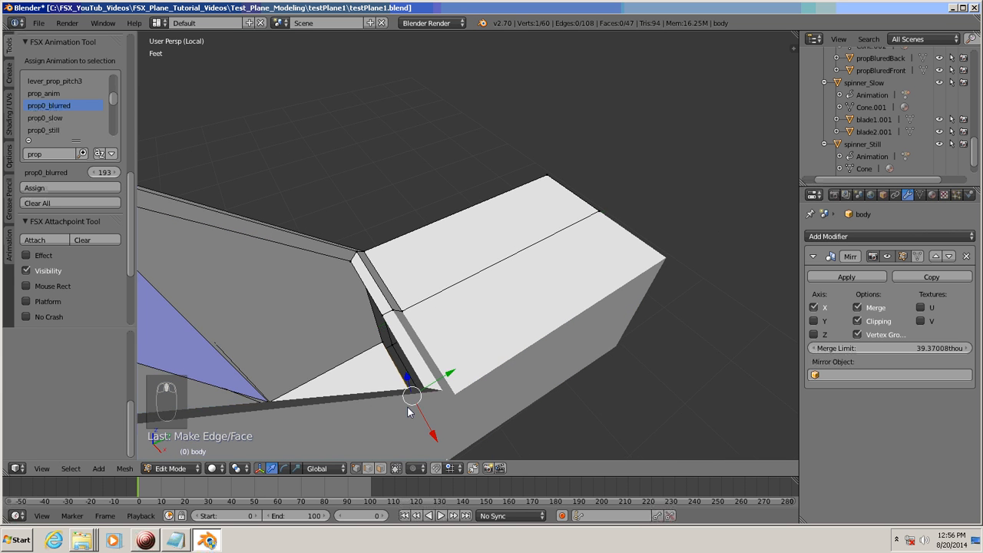
shift+click(384, 347)
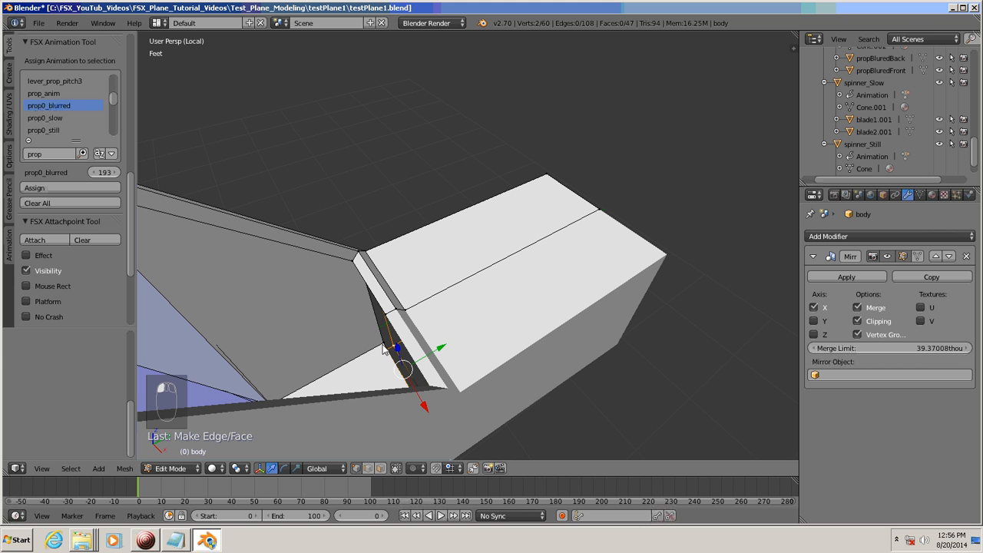
shift+click(383, 347)
scroll(435, 329, up, 8)
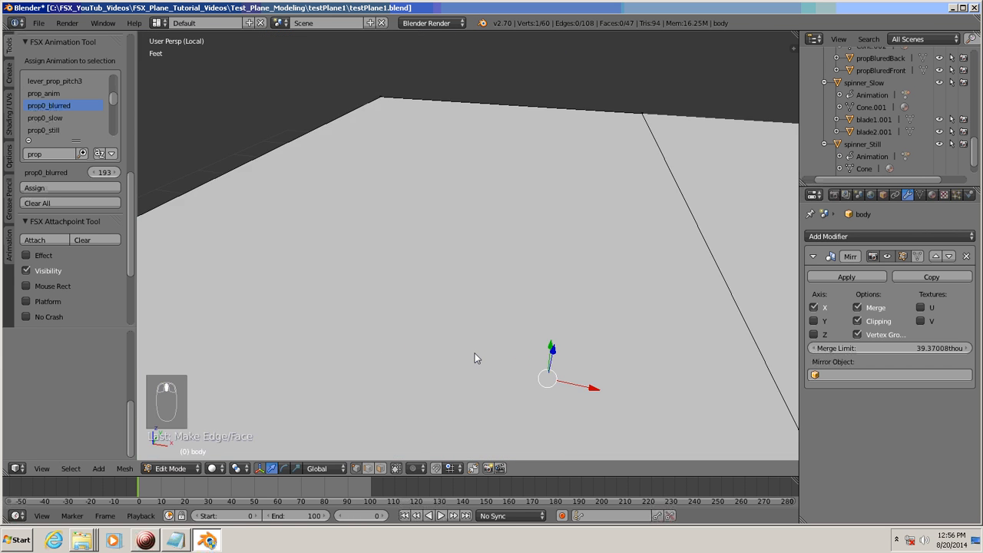
scroll(472, 347, down, 5)
scroll(467, 339, up, 3)
middle_drag(466, 339, 476, 307)
middle_drag(485, 349, 476, 359)
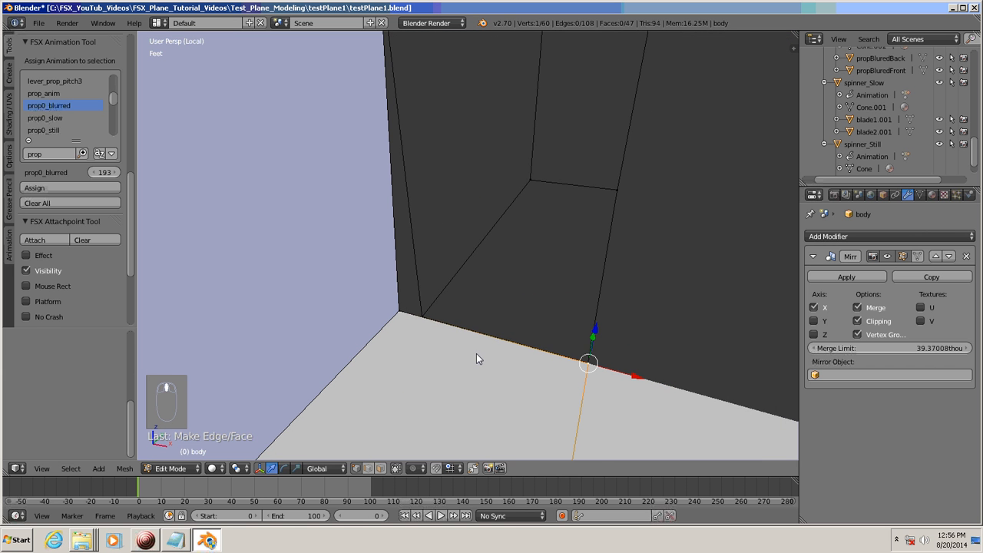
key(a)
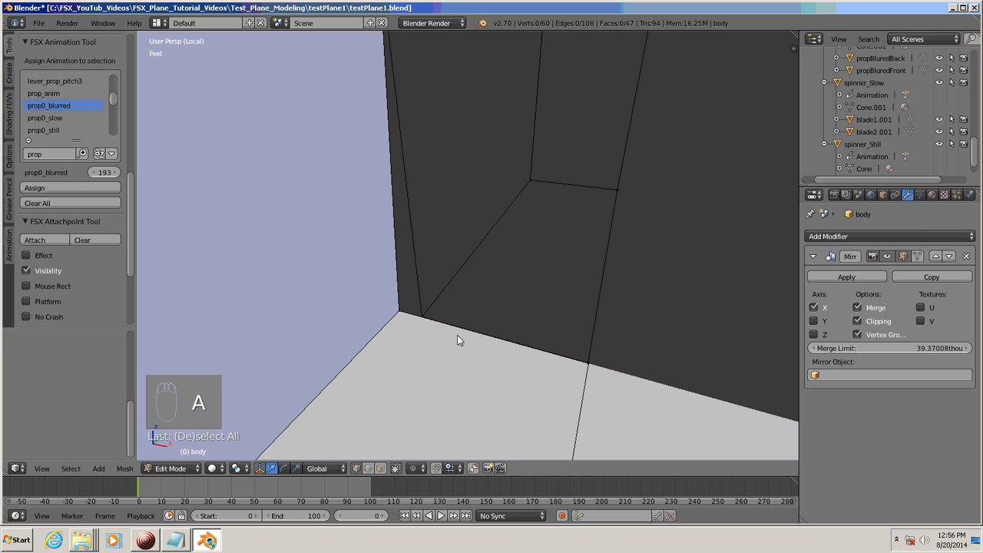
click(398, 313)
middle_drag(410, 348, 350, 389)
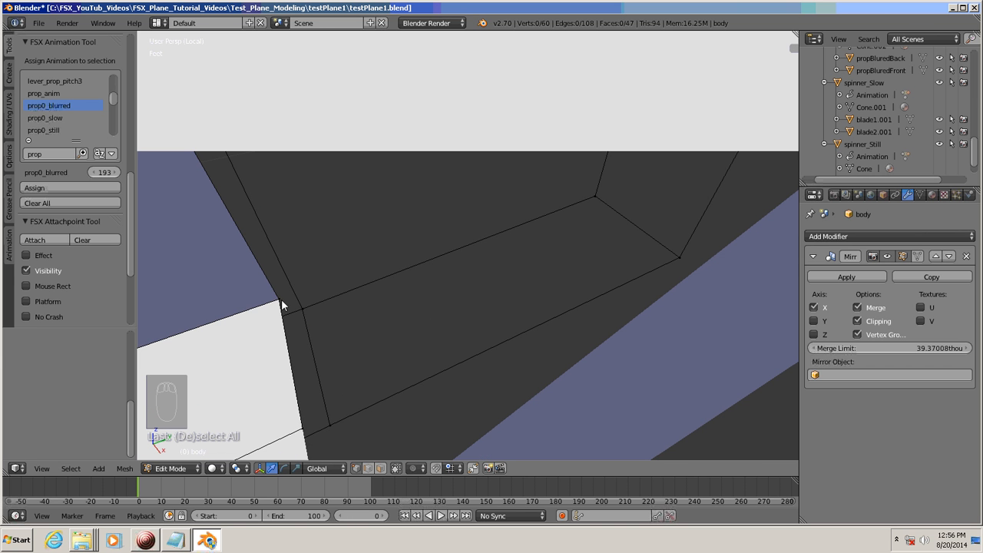
click(296, 329)
Select the entire body mesh and remove its doubled vertices.
scroll(316, 332, down, 10)
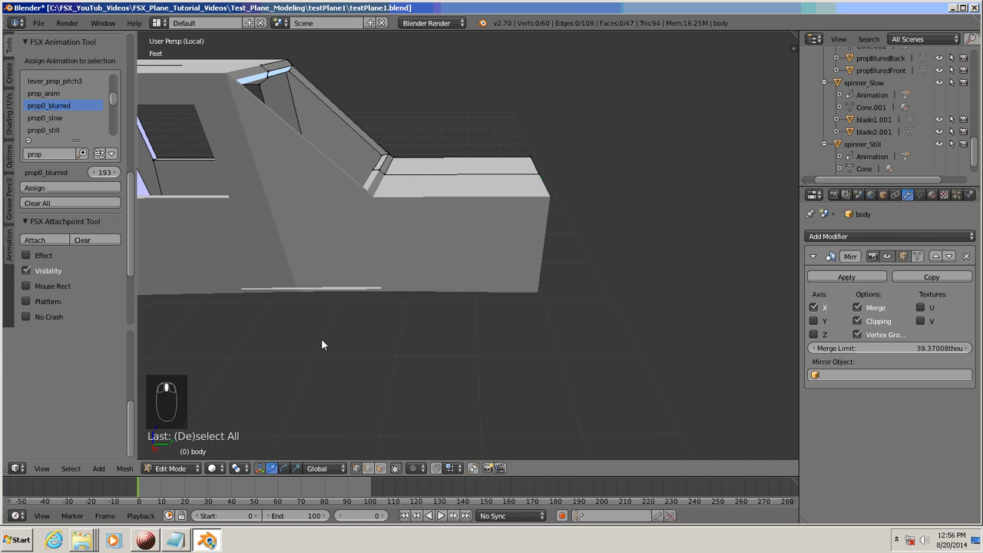
middle_drag(219, 314, 423, 304)
scroll(443, 326, up, 4)
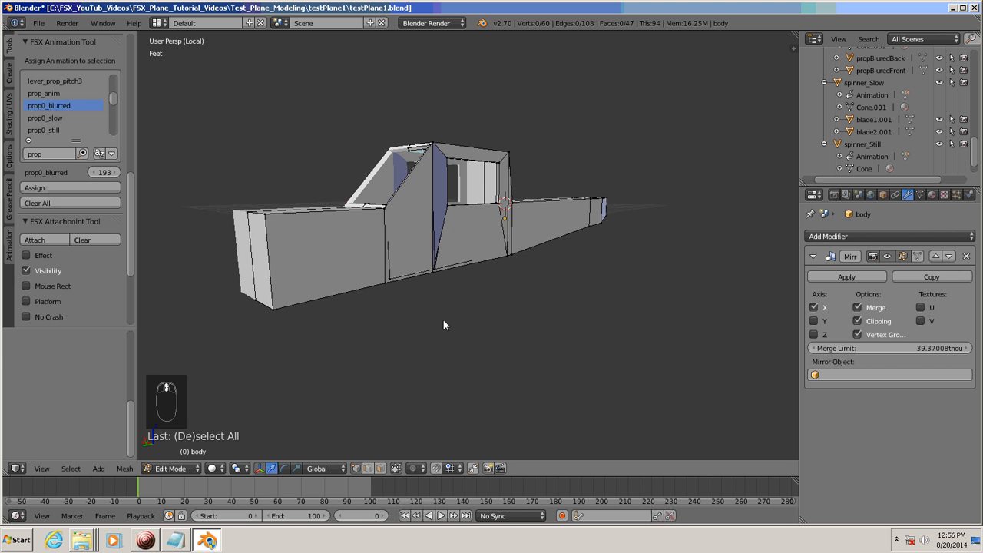
middle_drag(508, 323, 496, 331)
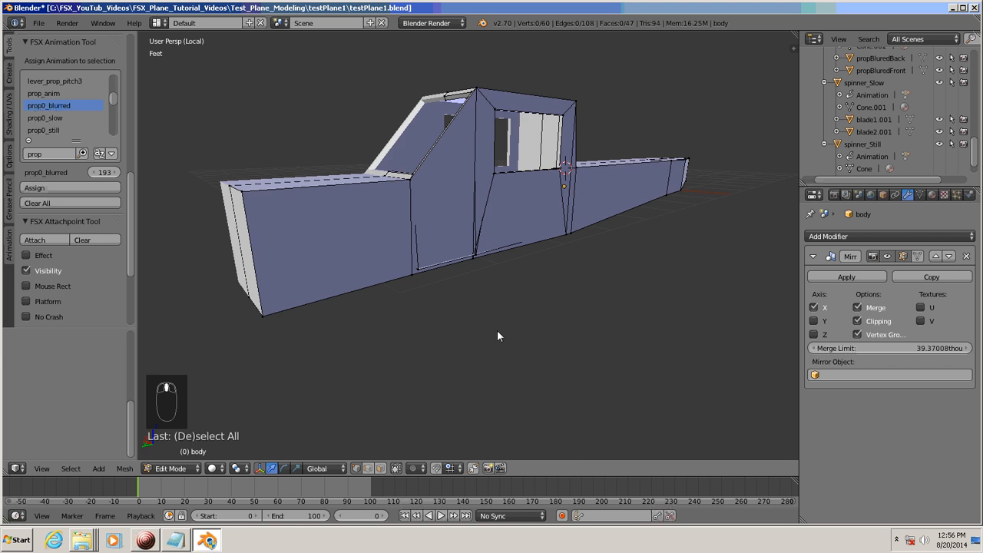
scroll(512, 304, down, 1)
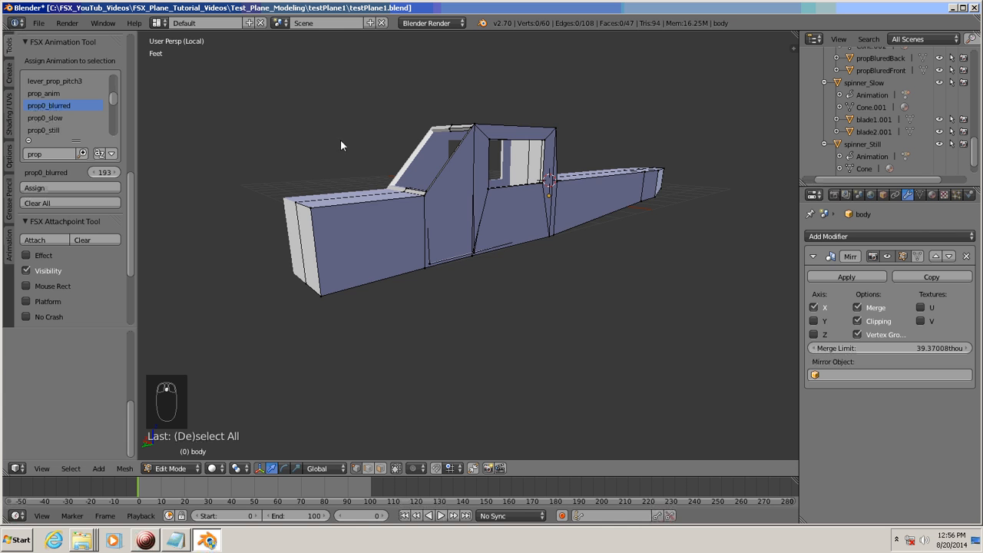
key(a)
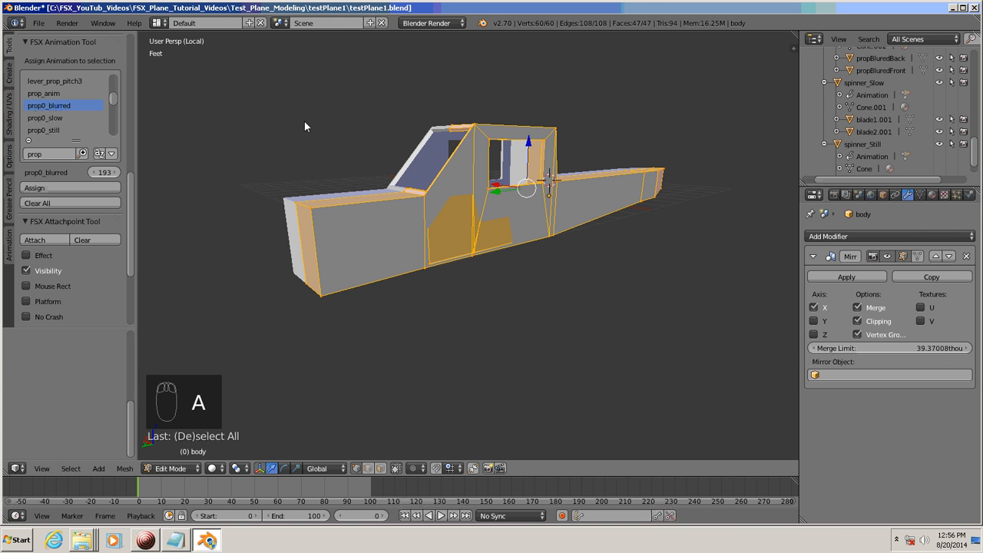
key(w)
mouse_move(305, 123)
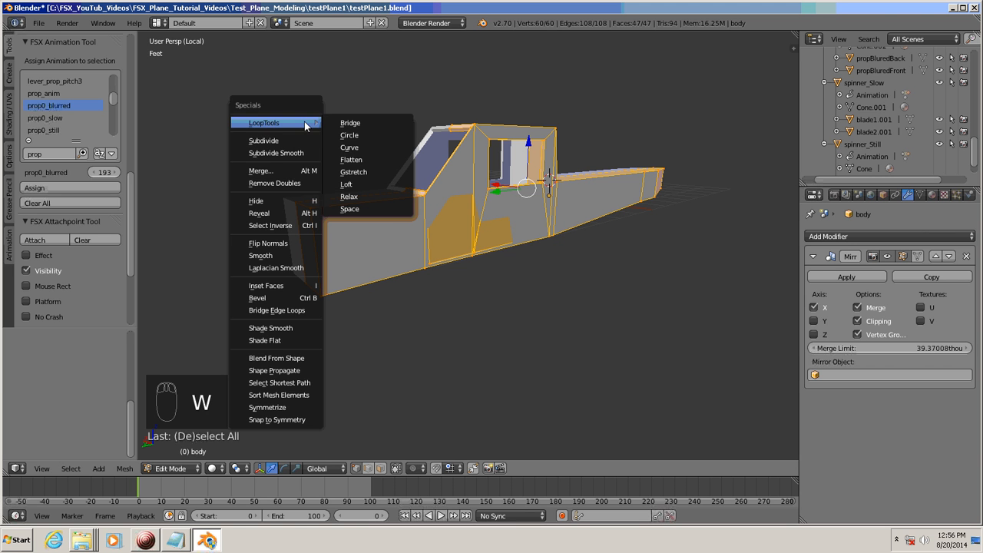
click(297, 183)
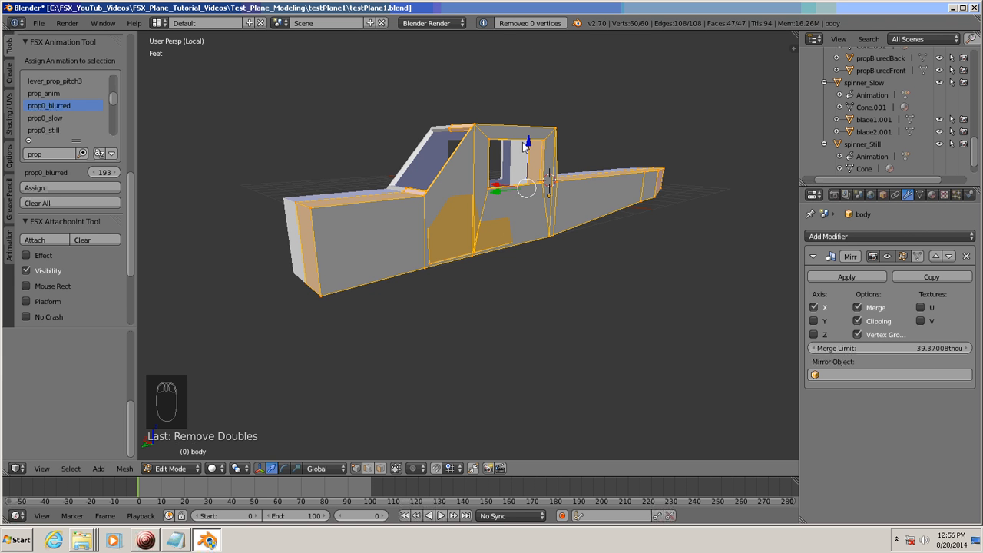
middle_drag(502, 285, 570, 345)
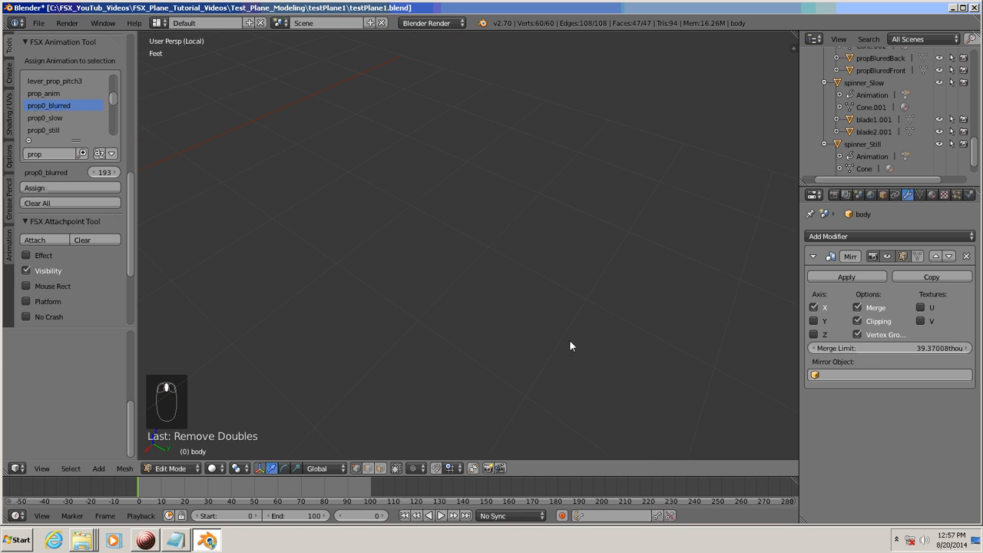
Move the inner shell's two lower side vertices near the cabin's front inward along X by about 2.8 inches.
middle_drag(420, 290, 456, 311)
key(a)
click(527, 287)
click(420, 261)
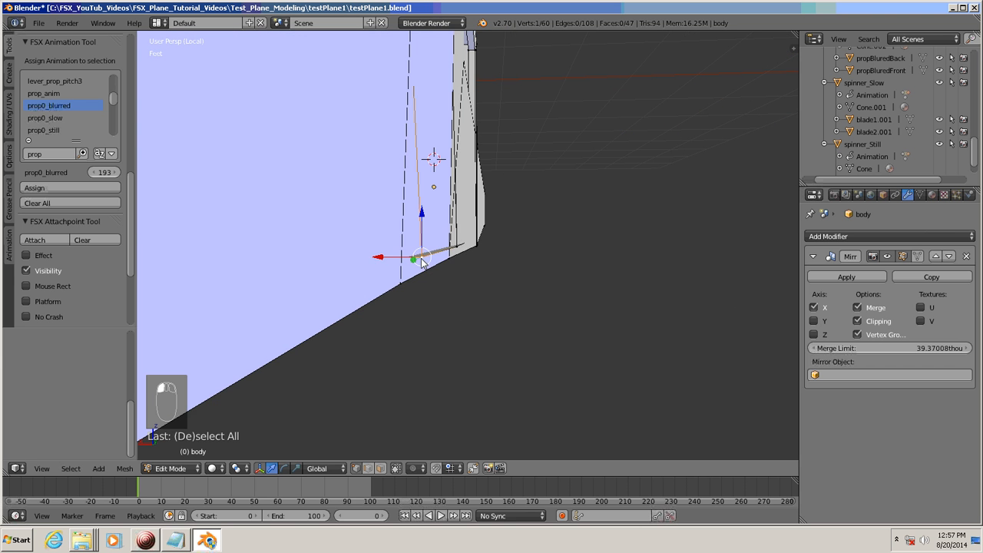
shift+click(462, 247)
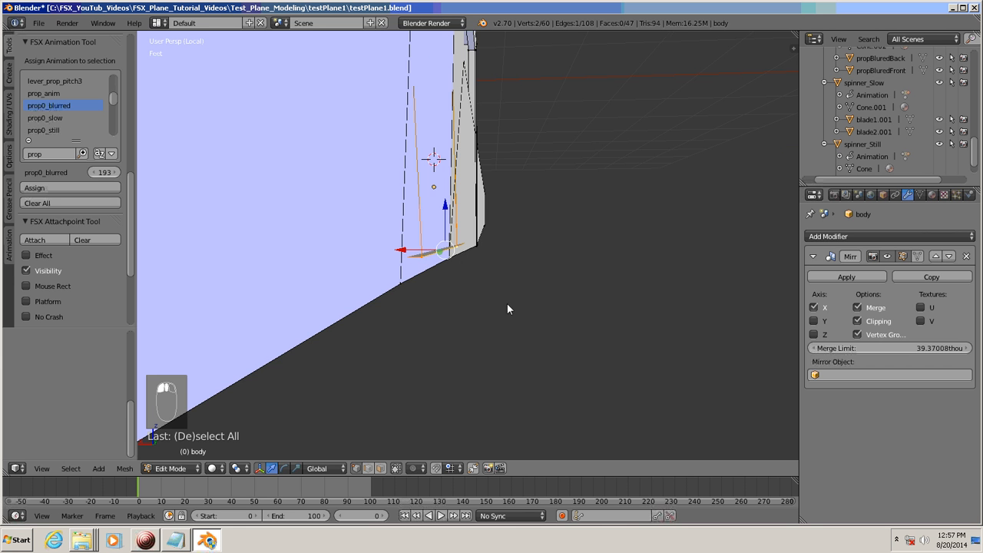
middle_drag(507, 304, 418, 215)
scroll(418, 215, up, 3)
middle_drag(536, 358, 507, 412)
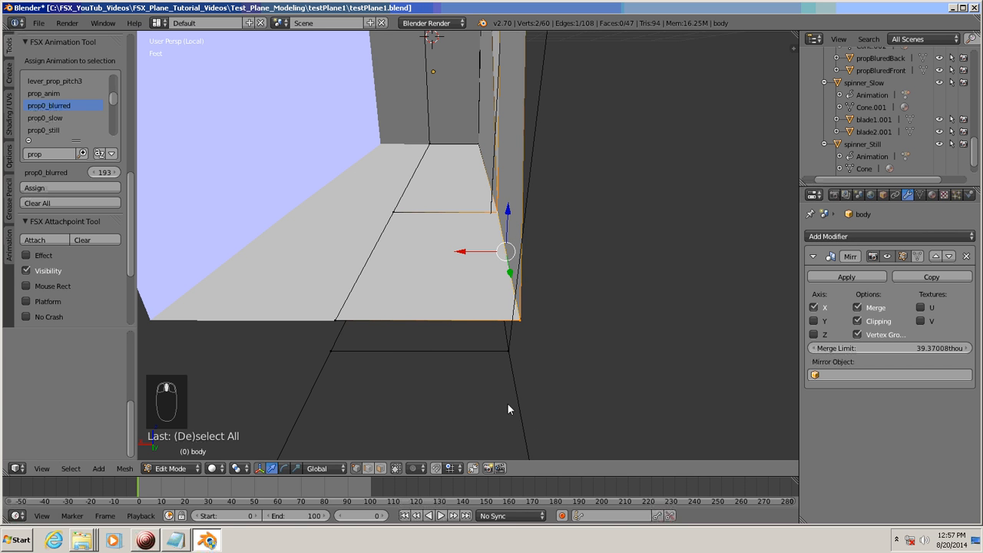
key(g)
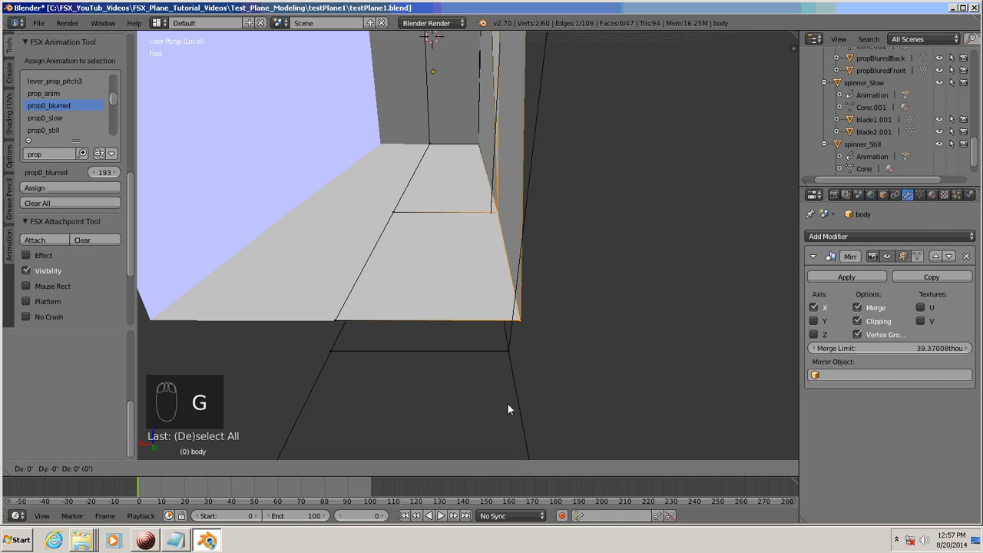
key(x)
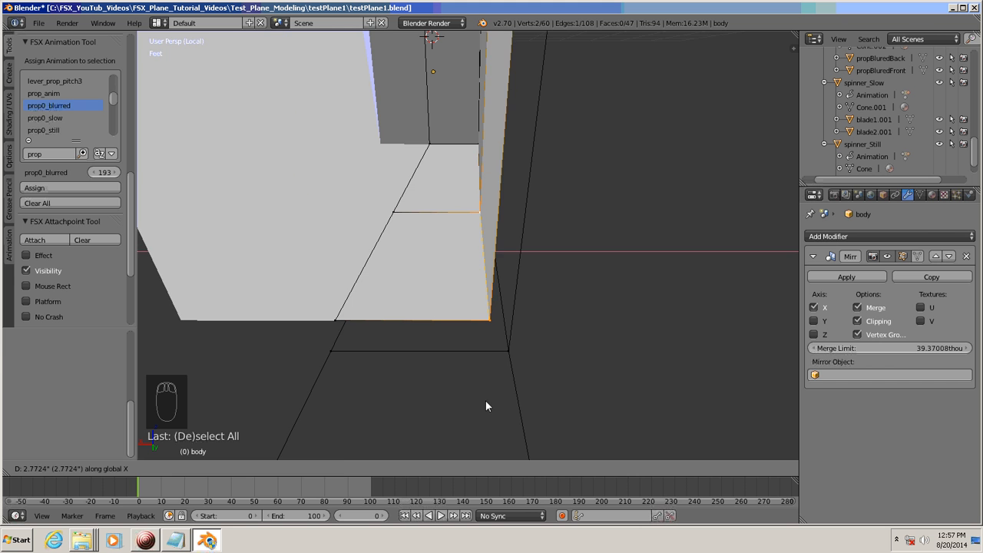
click(485, 405)
Close the cabin's front opening below the windshield with a face through the inner shell's four corner vertices.
scroll(502, 399, down, 3)
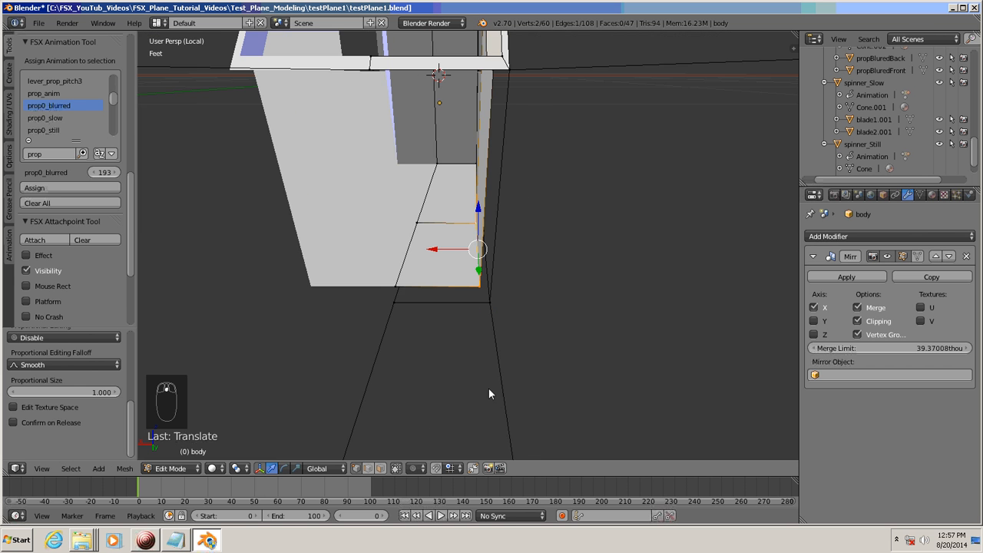
middle_drag(488, 387, 581, 404)
scroll(505, 374, down, 3)
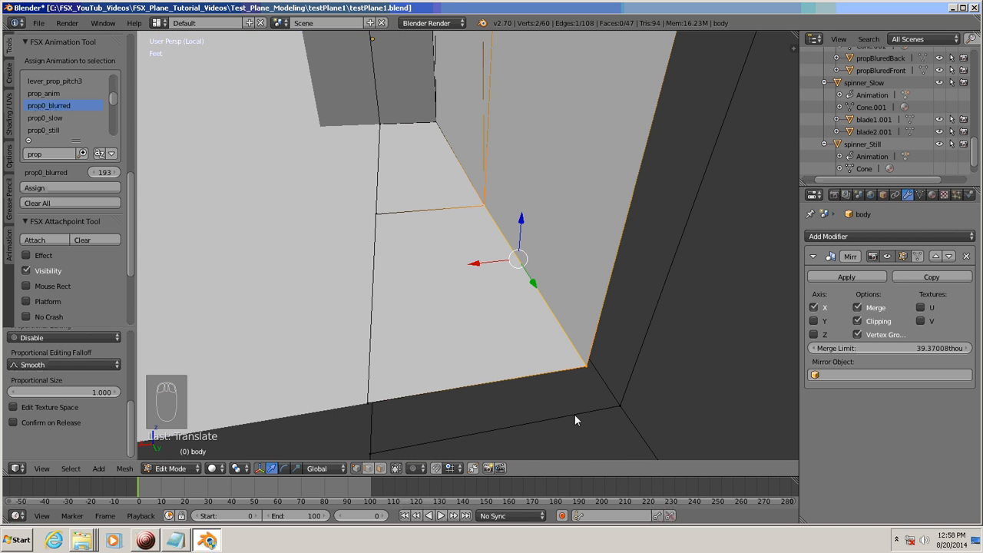
right_click(586, 366)
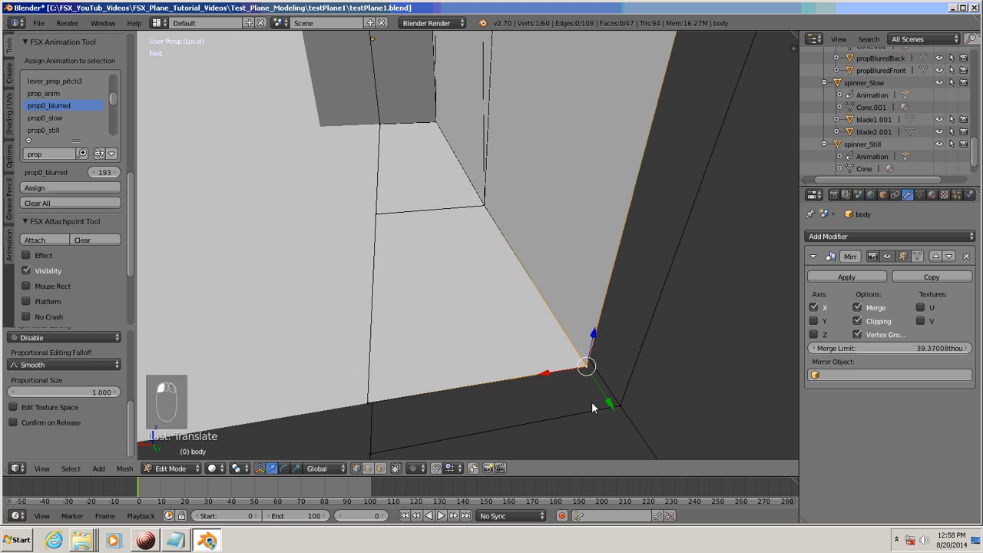
middle_drag(591, 402, 646, 370)
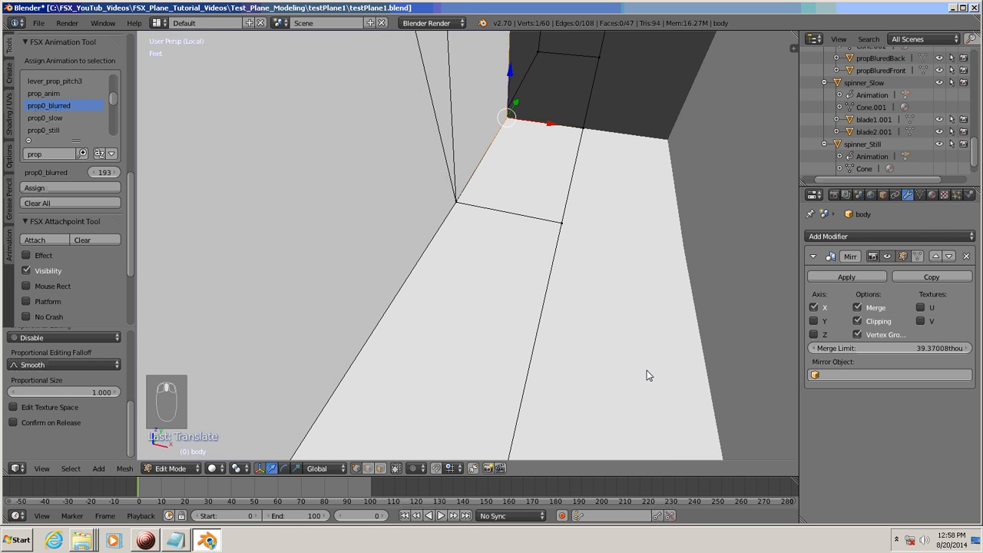
shift+middle_drag(635, 291, 615, 378)
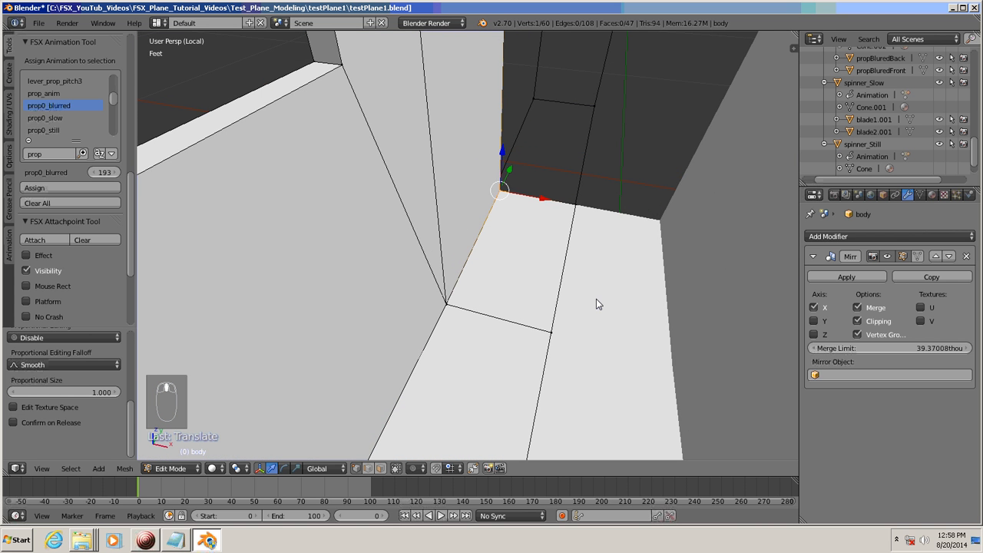
mouse_move(558, 323)
middle_down()
mouse_move(538, 309)
mouse_move(546, 249)
middle_up()
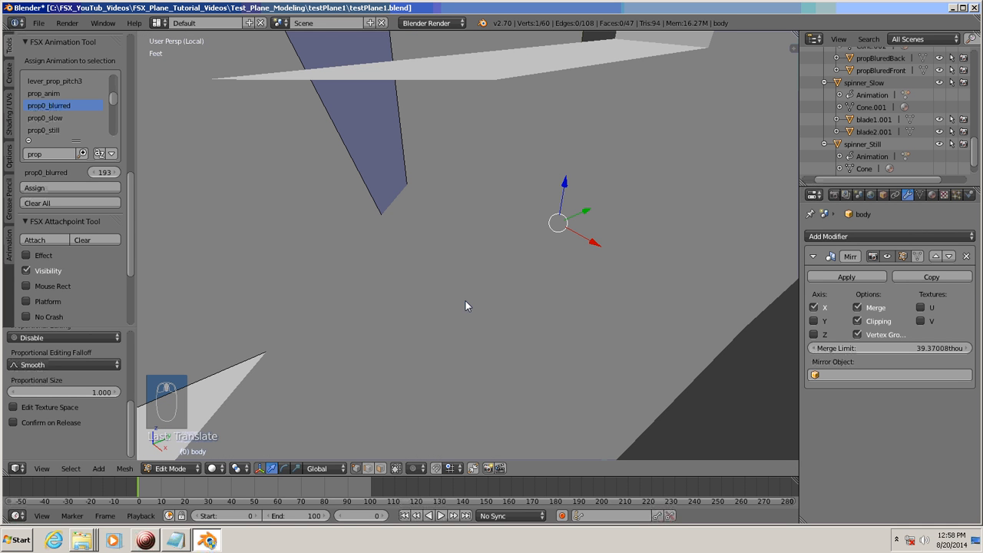
middle_drag(465, 307, 500, 184)
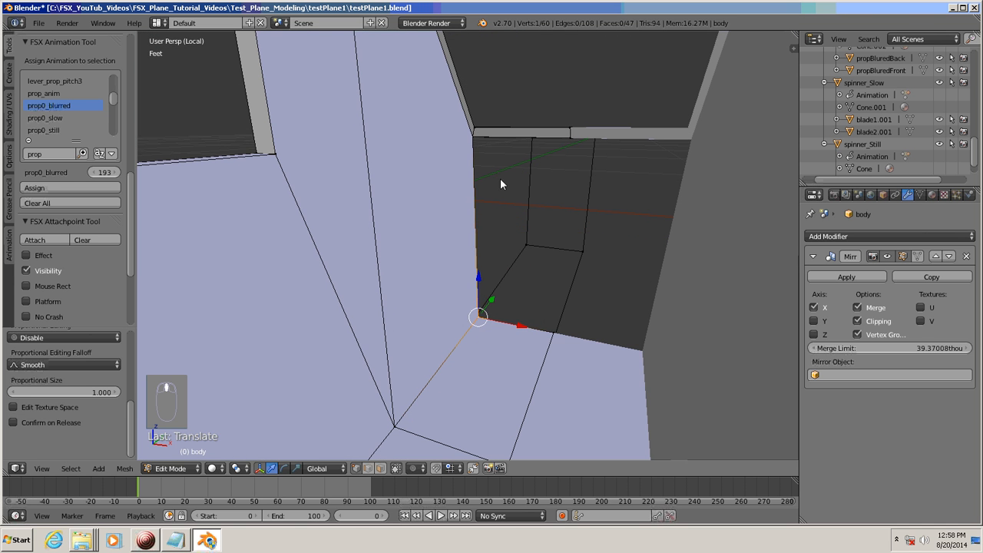
shift+click(474, 138)
shift+right_click(569, 139)
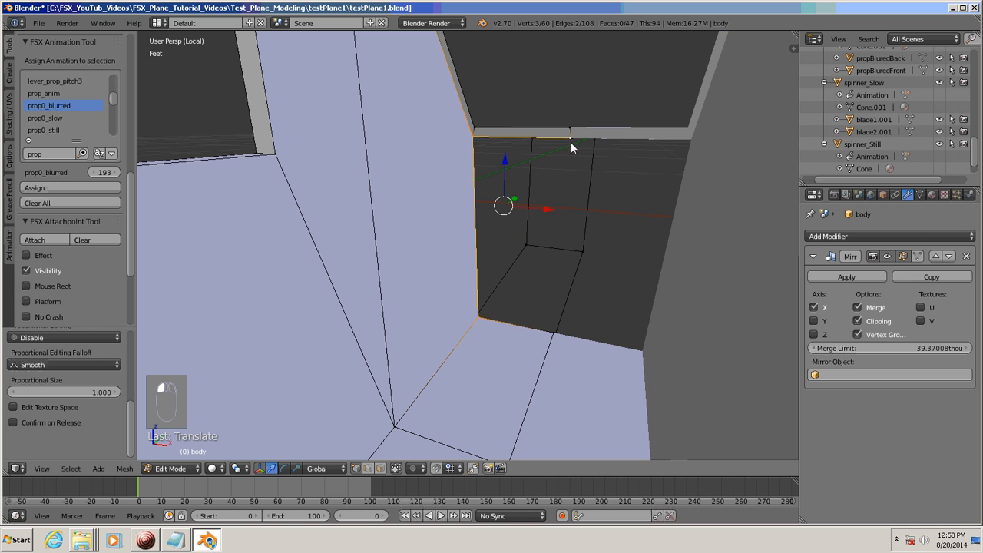
shift+right_click(552, 334)
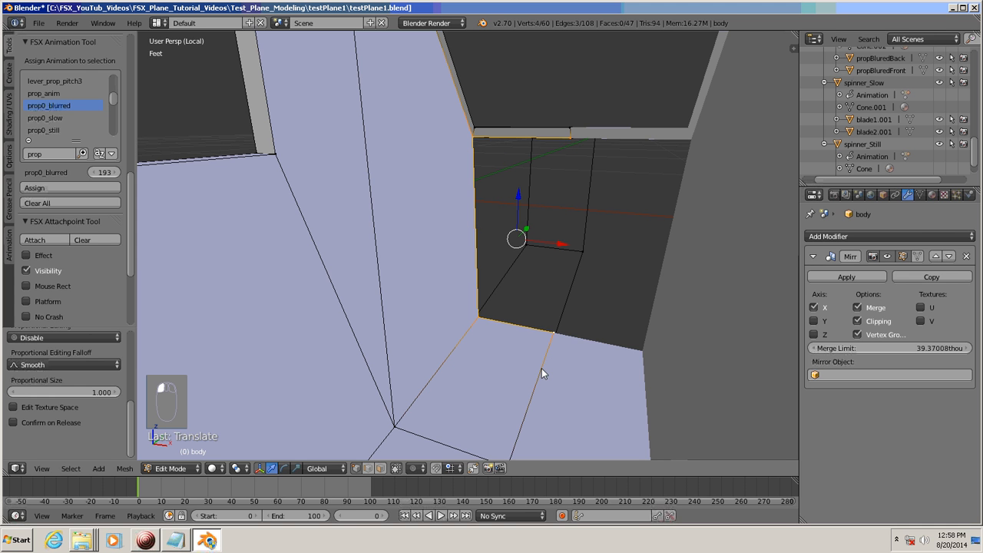
key(f)
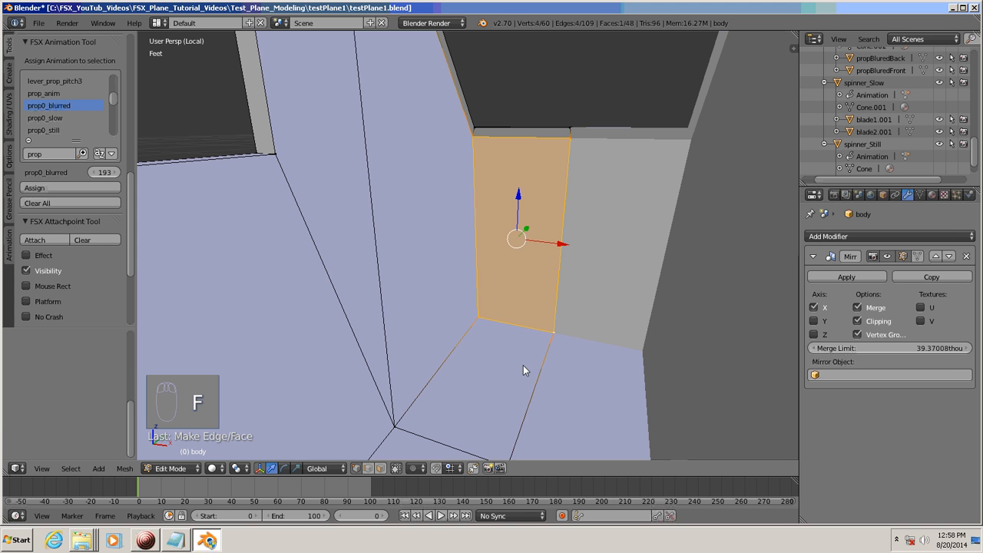
Deselect the mesh and examine the cabin's interior shell and window openings from both sides of the body.
middle_drag(514, 367, 492, 395)
key(a)
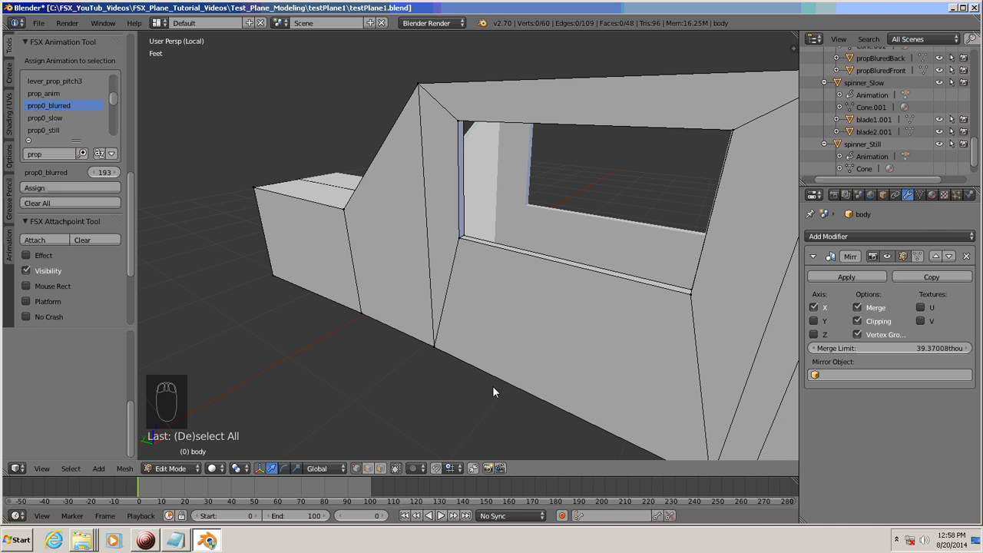
middle_drag(435, 384, 529, 391)
key(a)
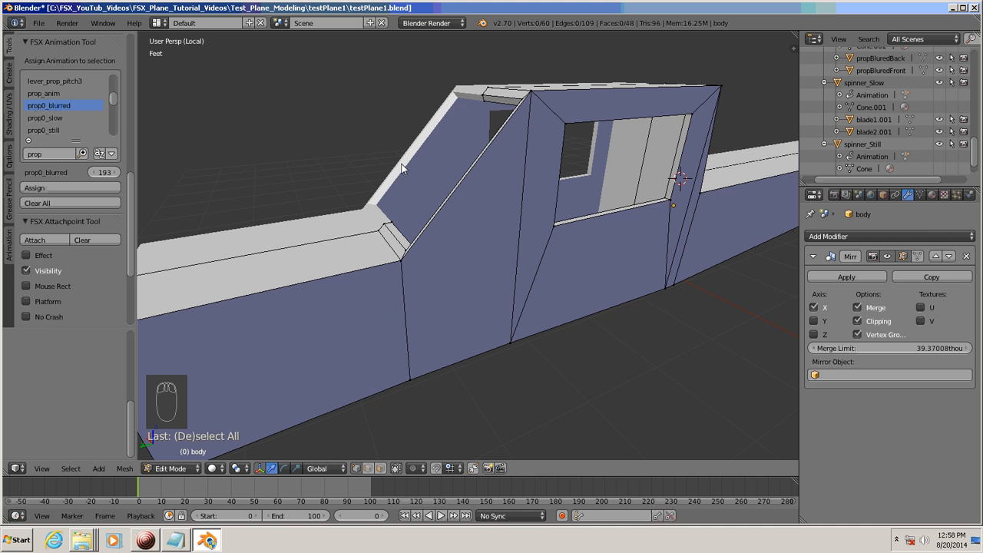
key(a)
middle_drag(499, 281, 440, 275)
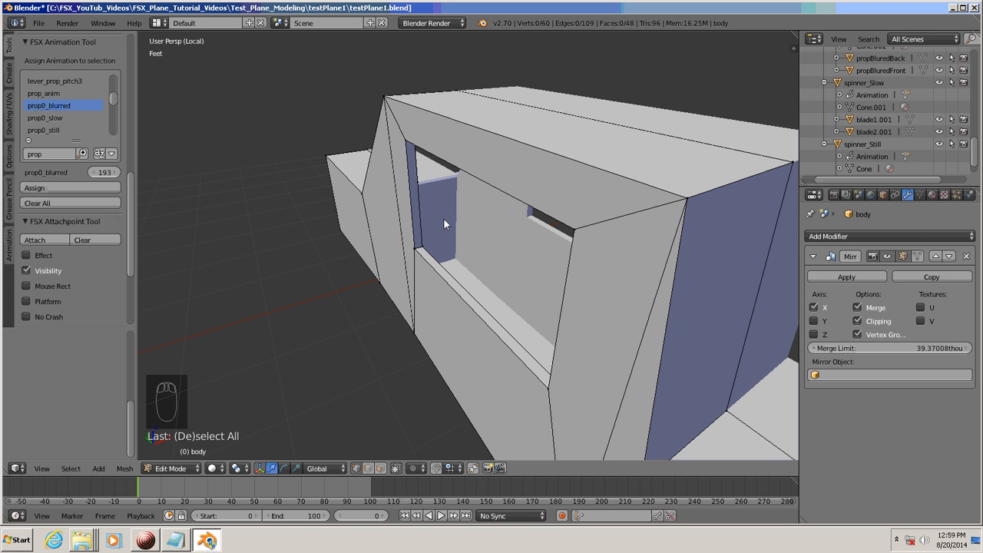
middle_drag(439, 307, 584, 289)
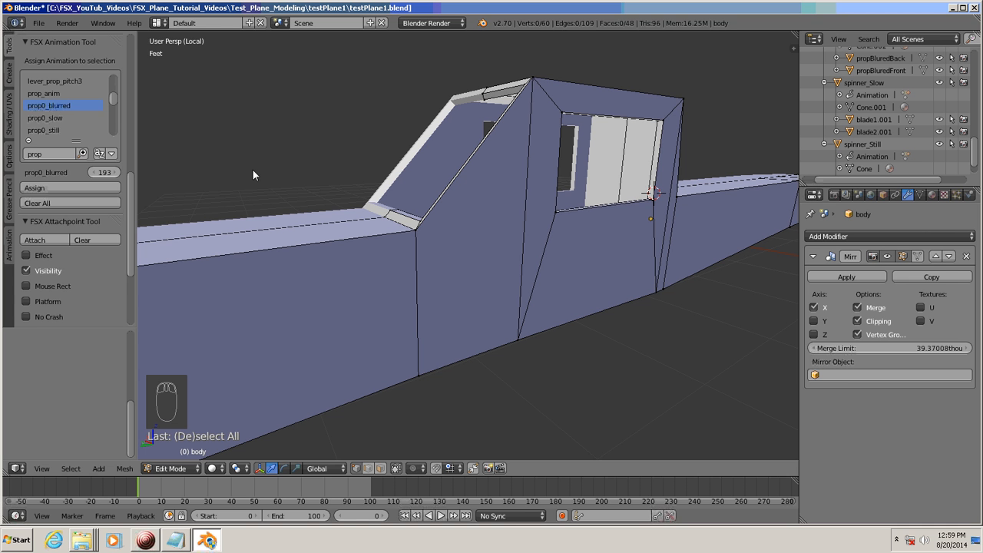
Save the testPlane1 file and close Blender.
click(36, 24)
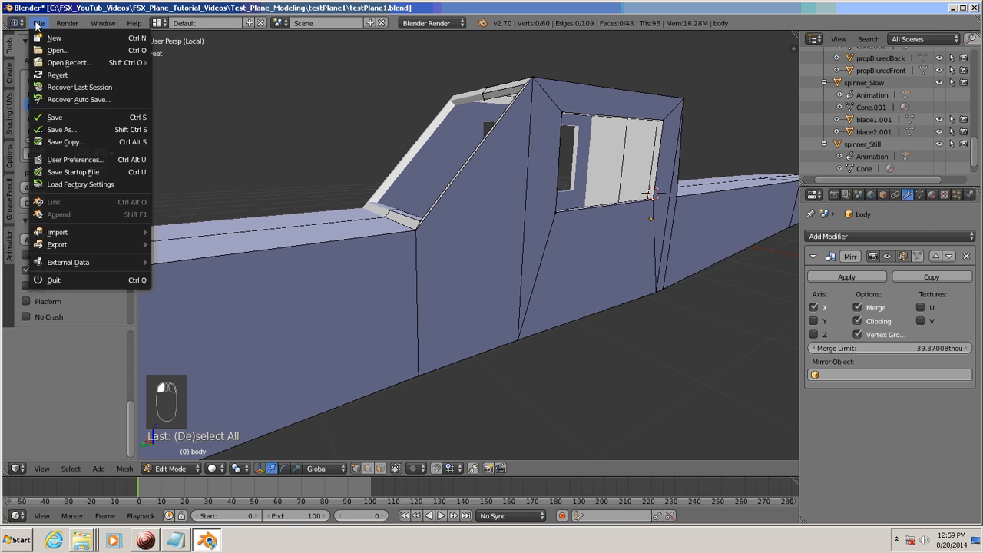
click(56, 116)
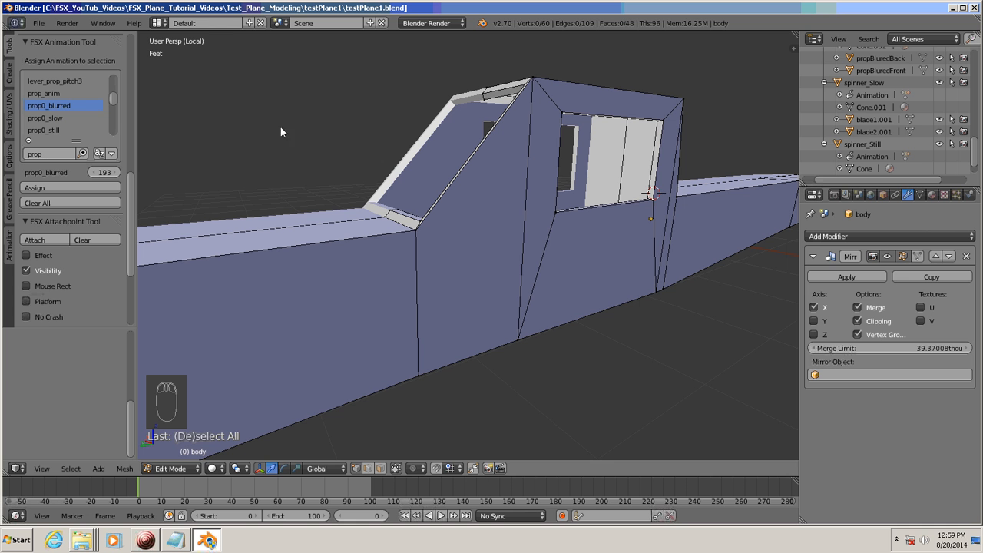
click(975, 8)
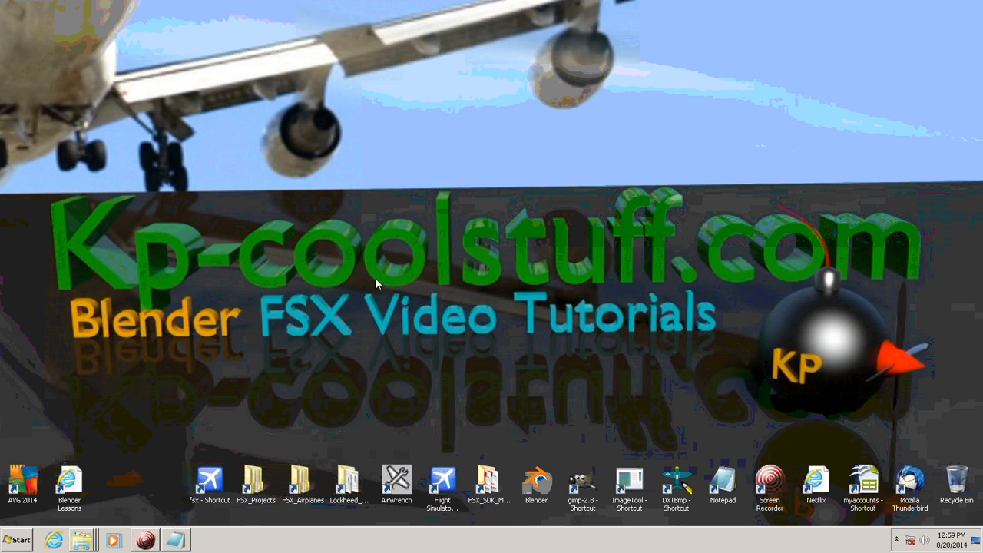
Switch to Windows Explorer, go to Test_Plane_Modeling's testPlane1 folder, and copy the testPlane1 Blender file.
click(69, 481)
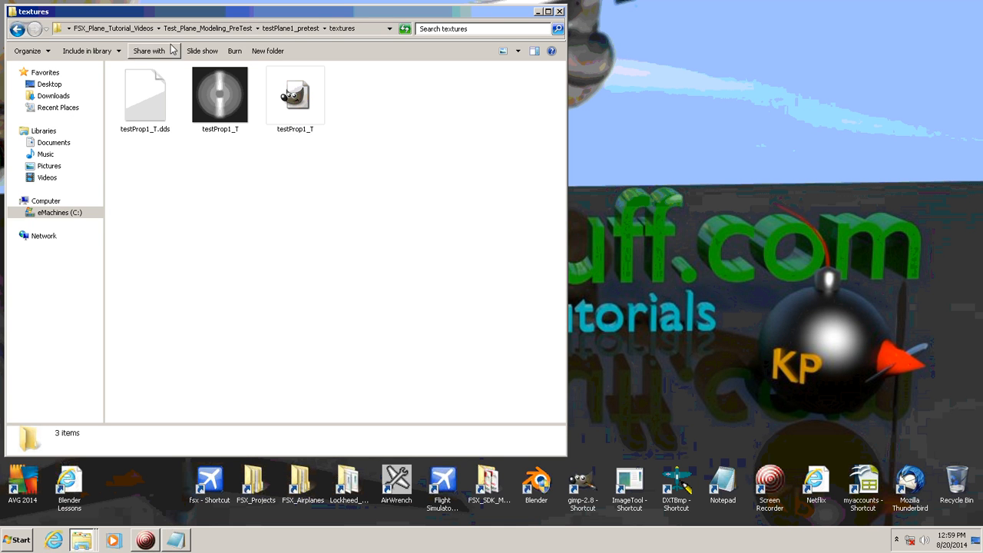
click(131, 29)
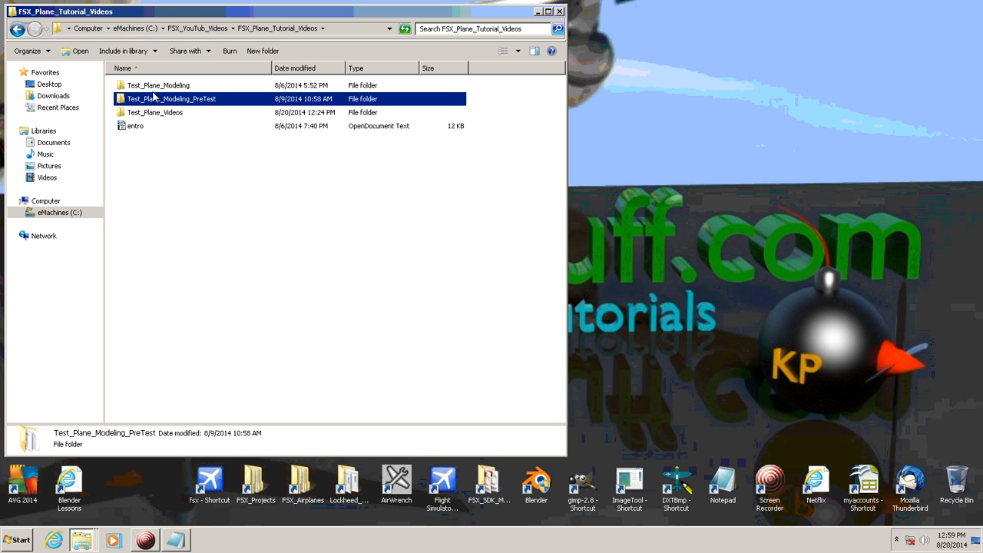
double_click(123, 87)
double_click(123, 87)
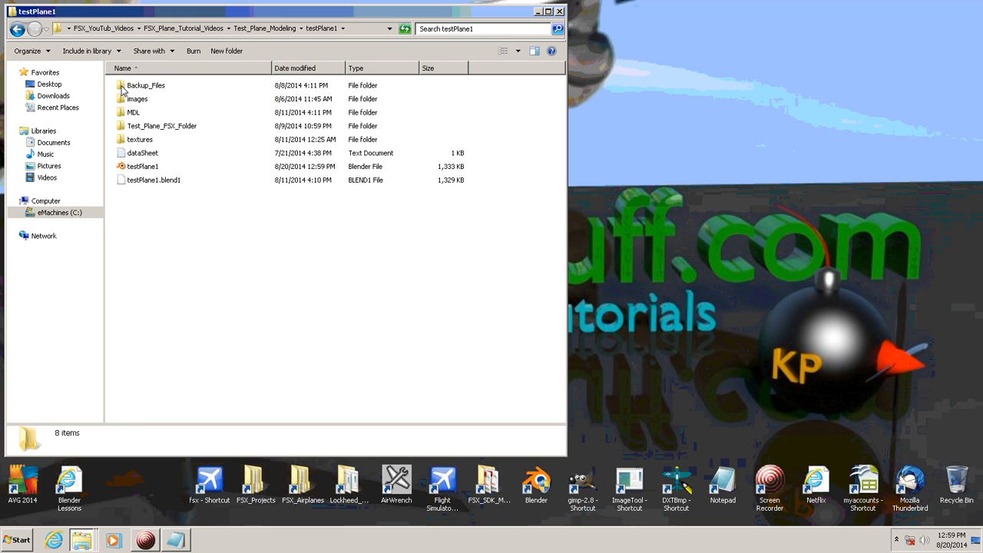
click(127, 170)
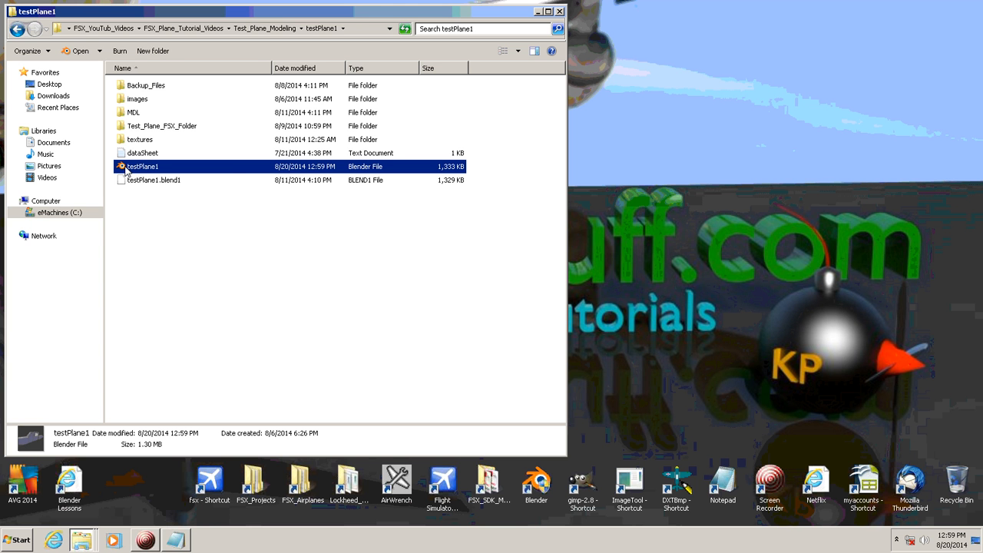
right_click(125, 170)
click(147, 259)
Paste the copied Blender file into the Backup_Files folder and rename the copy testPlane1_6.
double_click(121, 86)
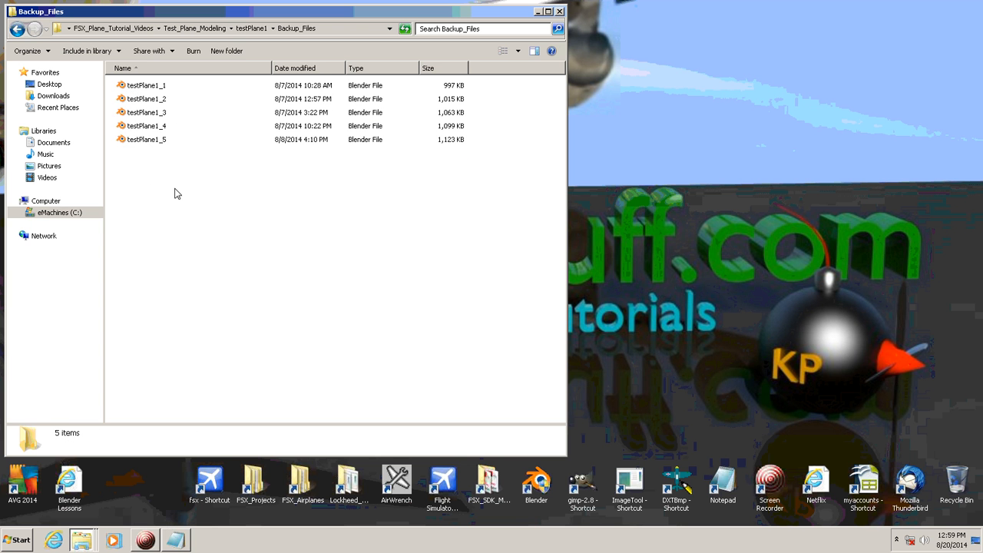
right_click(196, 195)
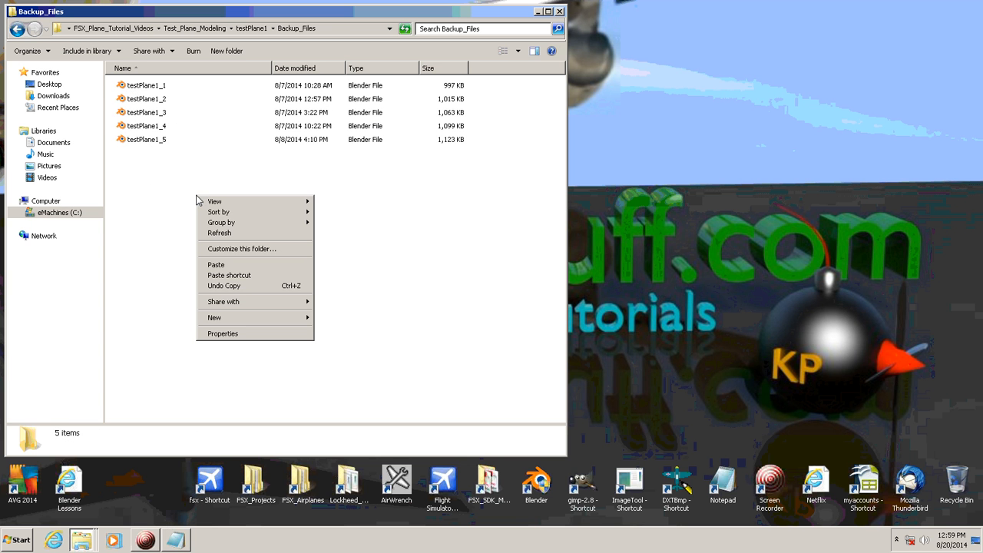
click(236, 266)
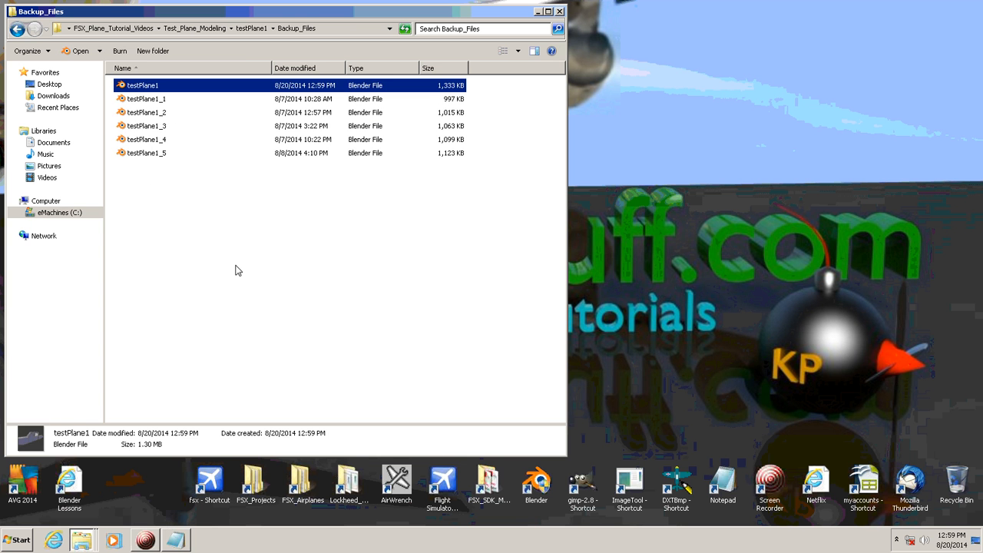
click(159, 88)
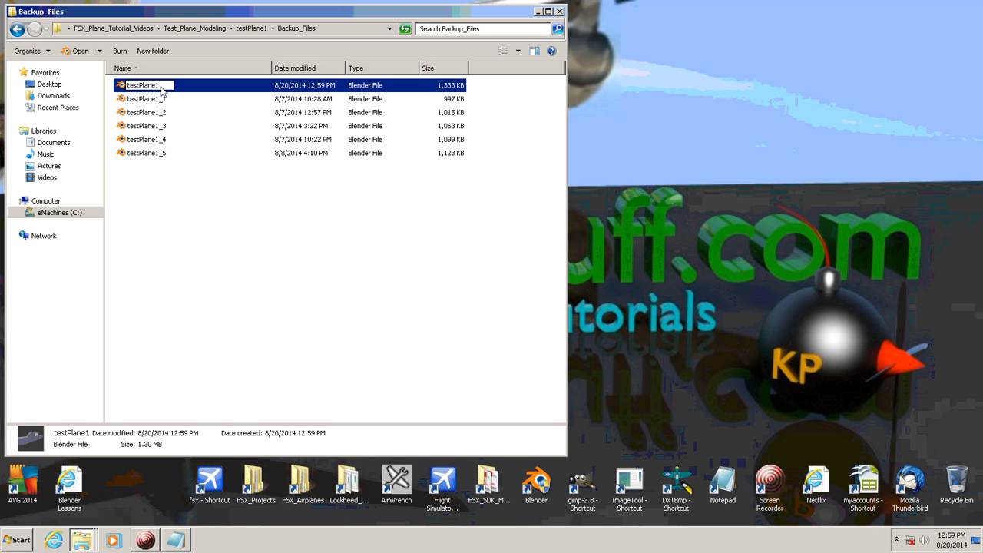
text(_6)
key(Return)
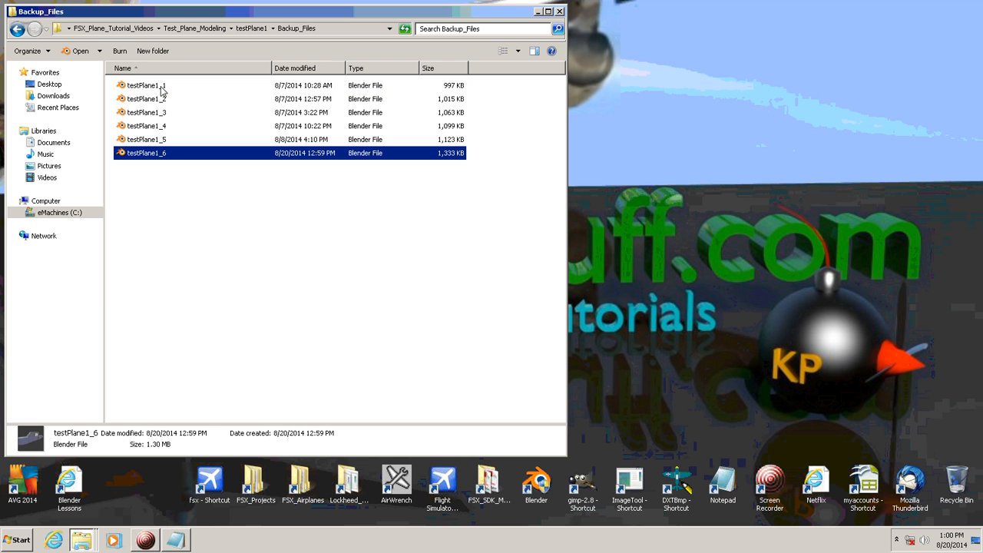